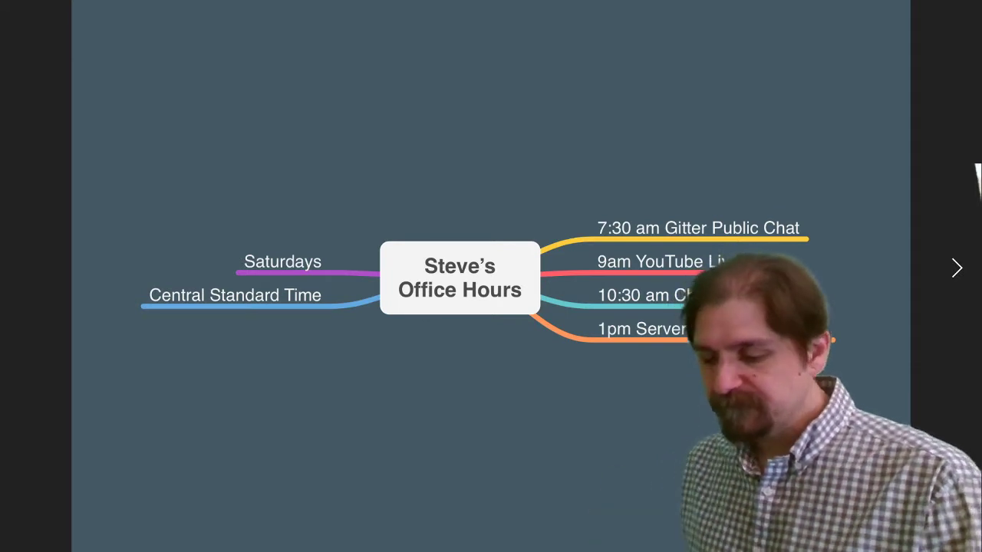
# Advance the presentation slides to the SignWriting Stream mind map.
pyautogui.press('Right')
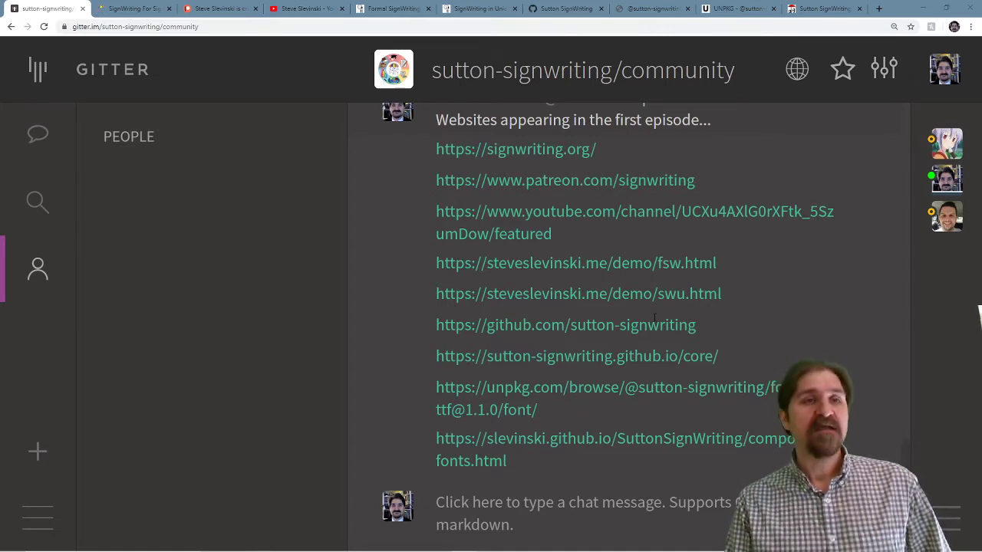
# Bring up the signwriting.org SignWriting For Sign Languages site.
pyautogui.click(148, 10)
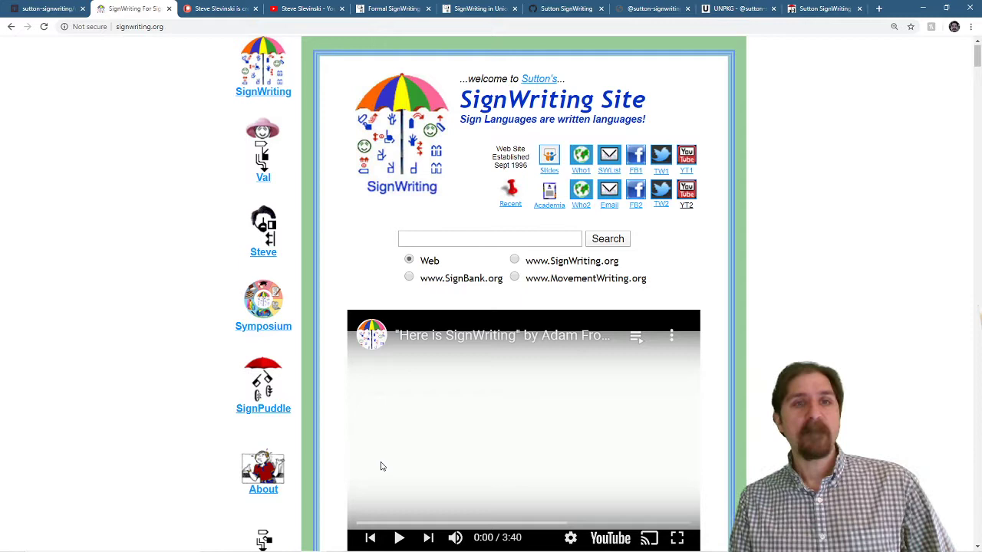
# Play the embedded SignWriting video, then go to The SignWriting Stream's Patreon page.
pyautogui.click(381, 500)
pyautogui.click(400, 539)
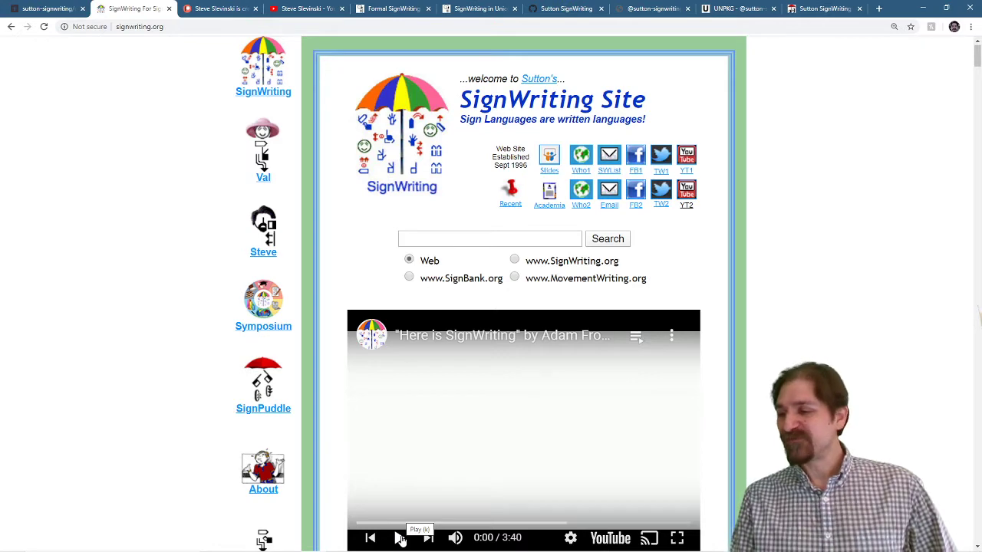
pyautogui.click(399, 539)
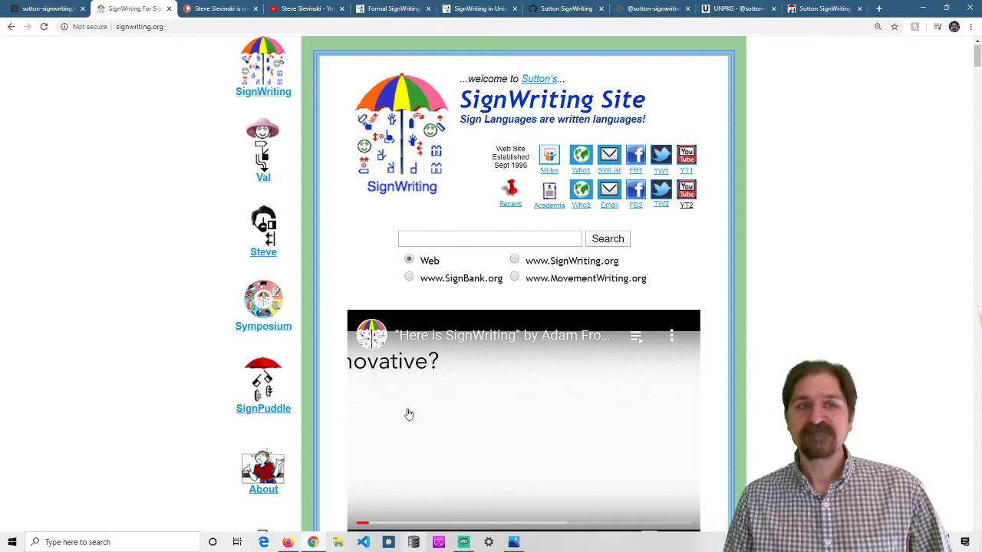
pyautogui.click(220, 11)
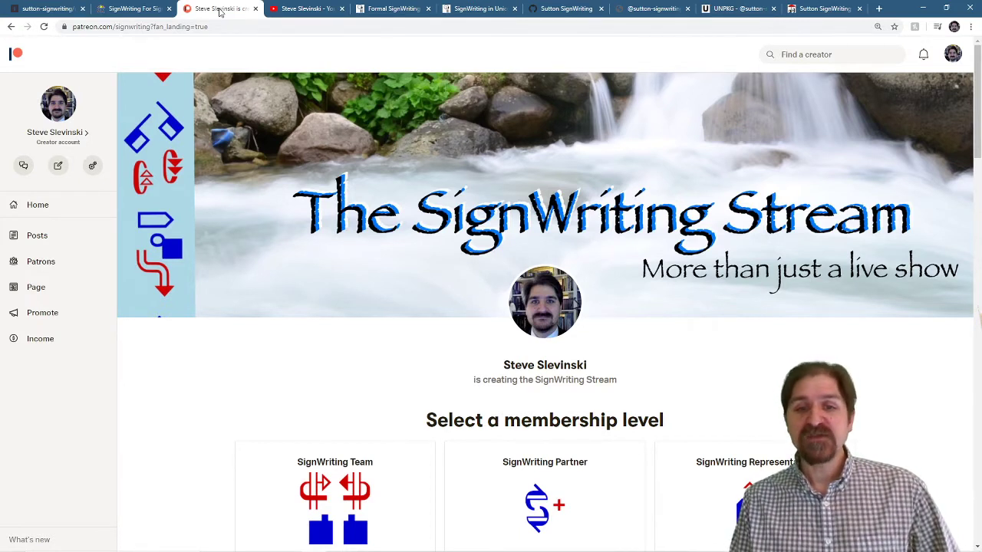
# Expand the Patreon About section to show its websites, standards and packages lists.
pyautogui.scroll(-1, 420, 159)
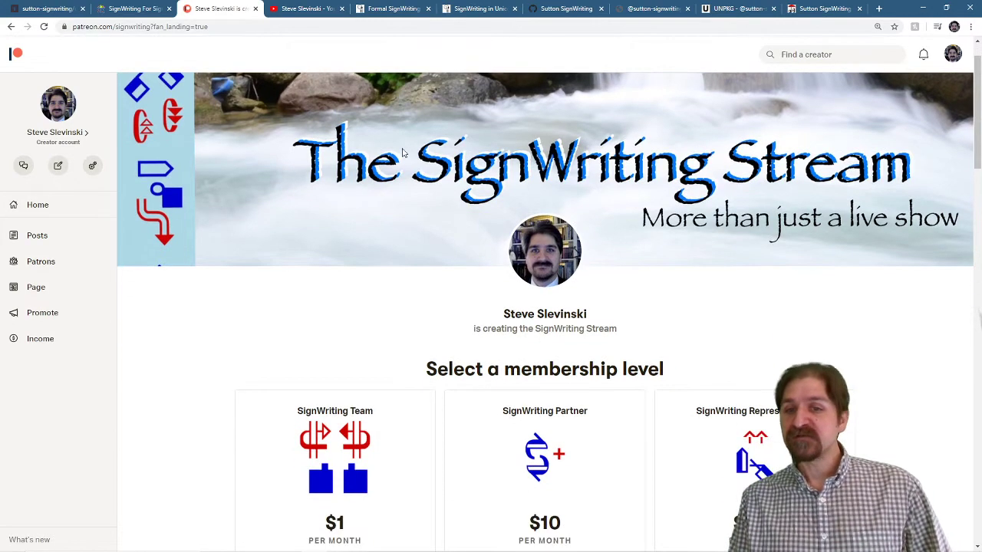
pyautogui.scroll(-6, 400, 152)
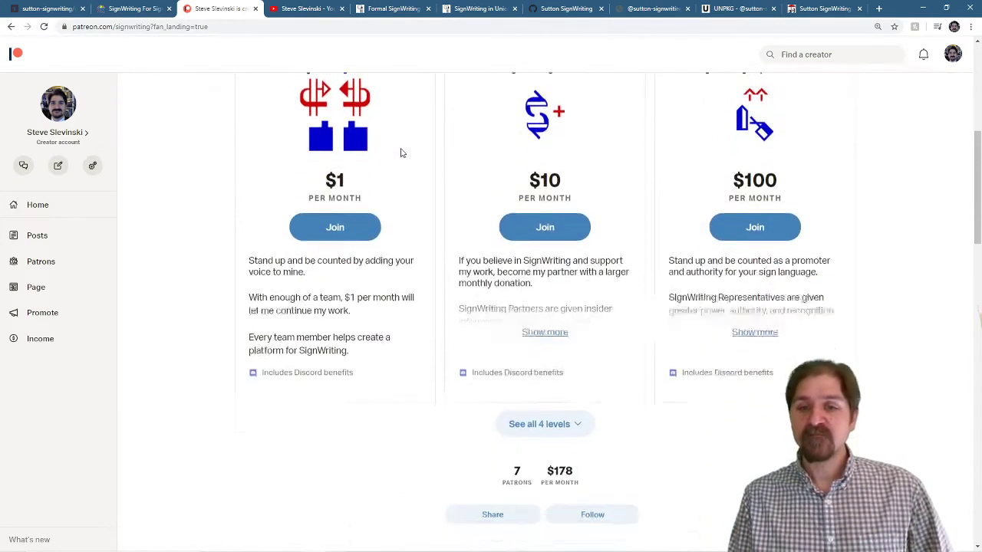
pyautogui.scroll(-4, 400, 153)
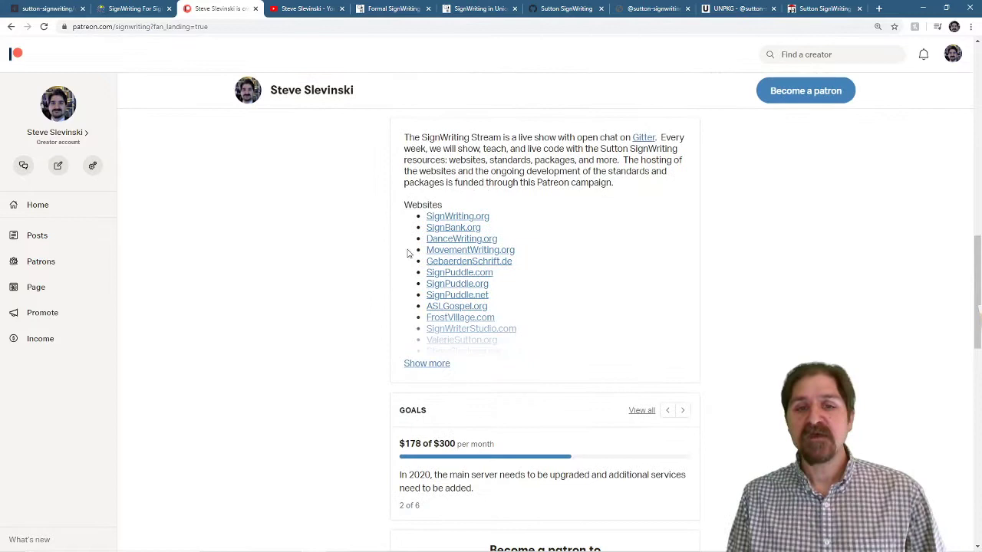
pyautogui.click(439, 364)
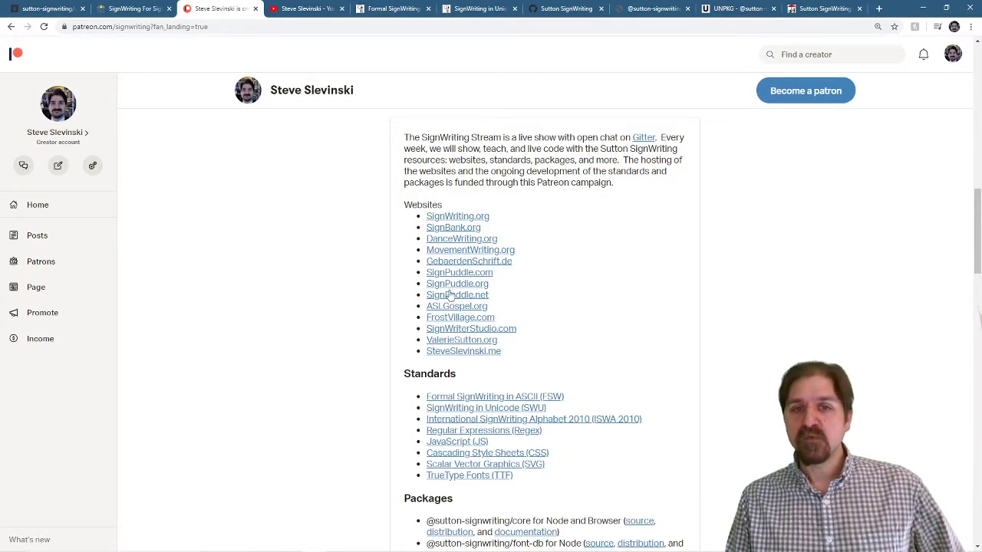
pyautogui.scroll(-1, 486, 326)
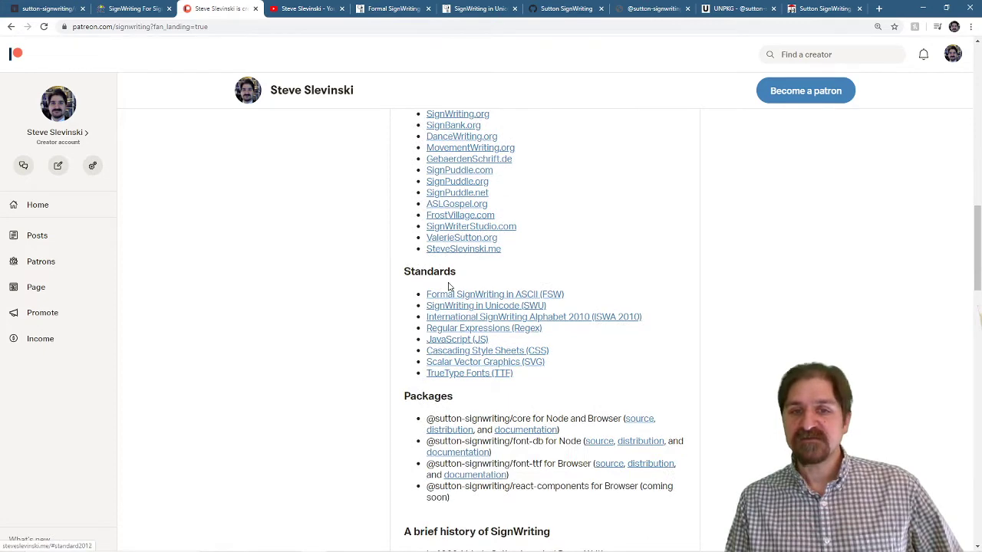
pyautogui.scroll(-2, 509, 336)
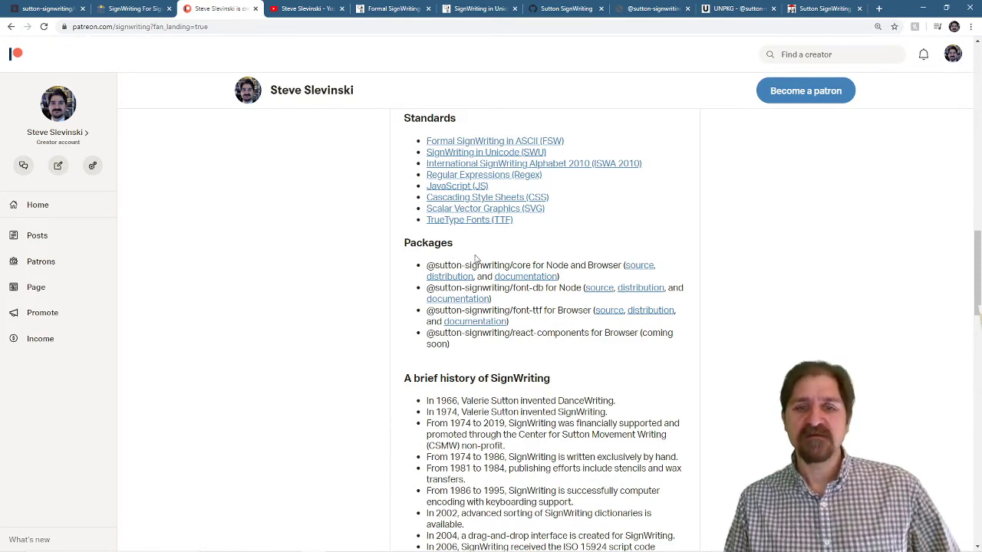
pyautogui.scroll(-3, 476, 259)
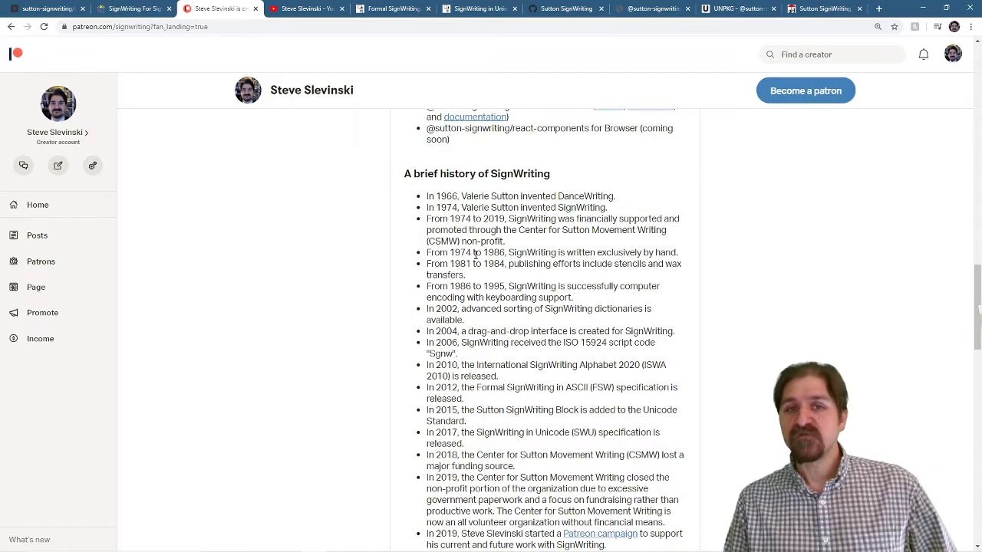
# Highlight the years 1966, 1974 and 2004 in the SignWriting history and read down to Goals.
pyautogui.doubleClick(453, 195)
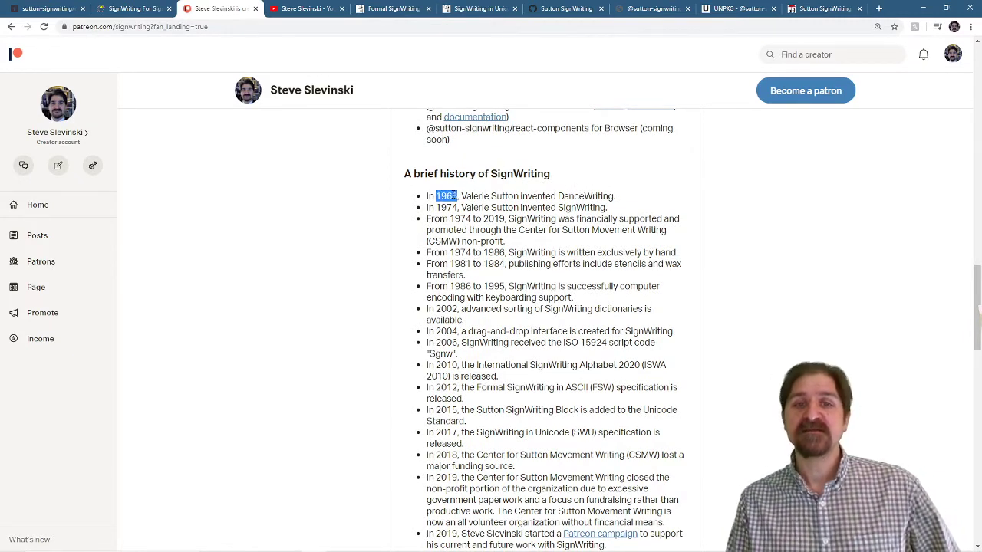
pyautogui.doubleClick(446, 207)
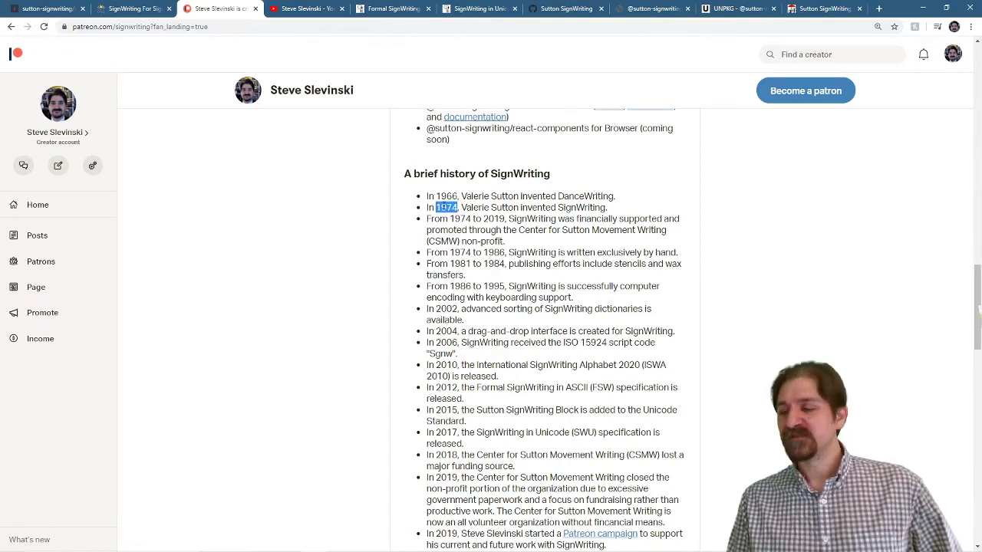
pyautogui.scroll(-2, 512, 224)
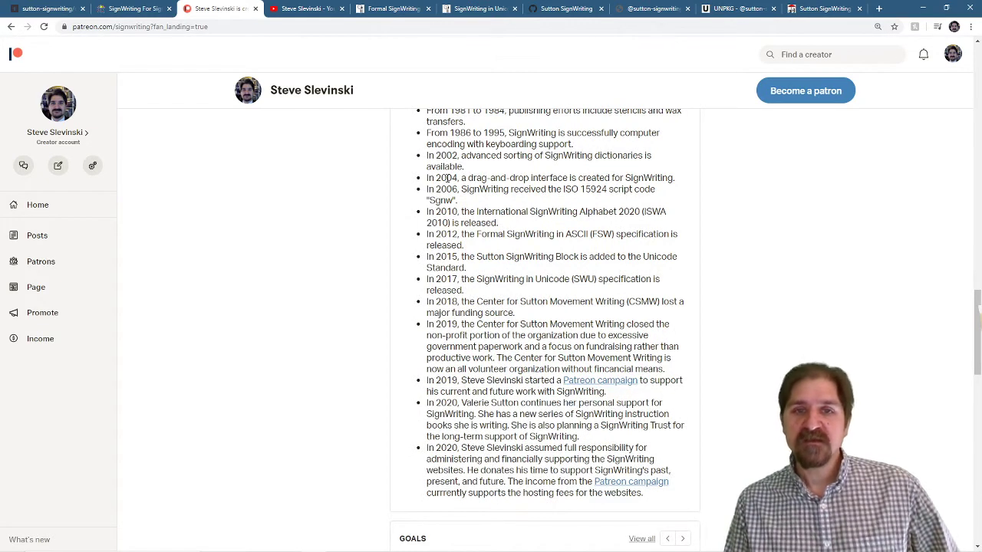
pyautogui.doubleClick(447, 178)
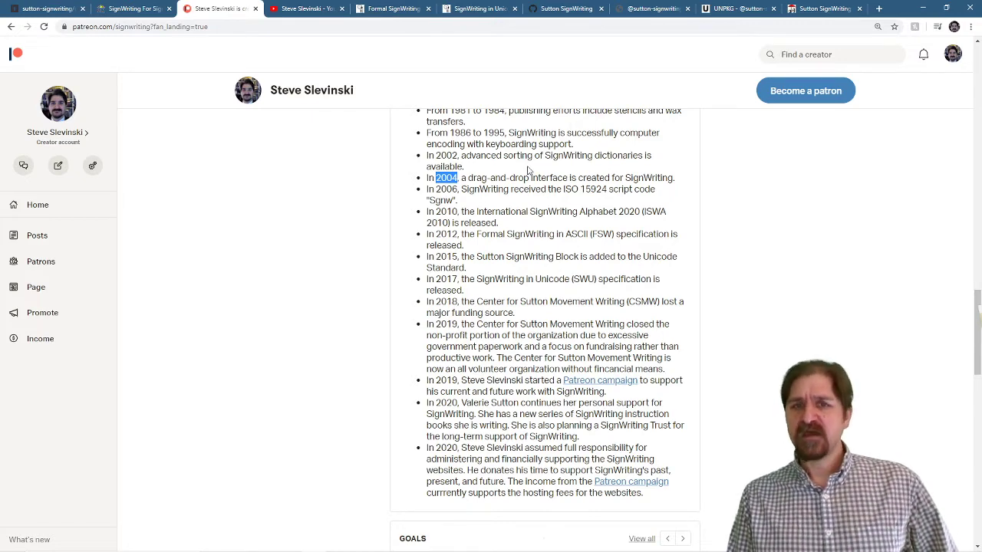
pyautogui.scroll(-2, 528, 171)
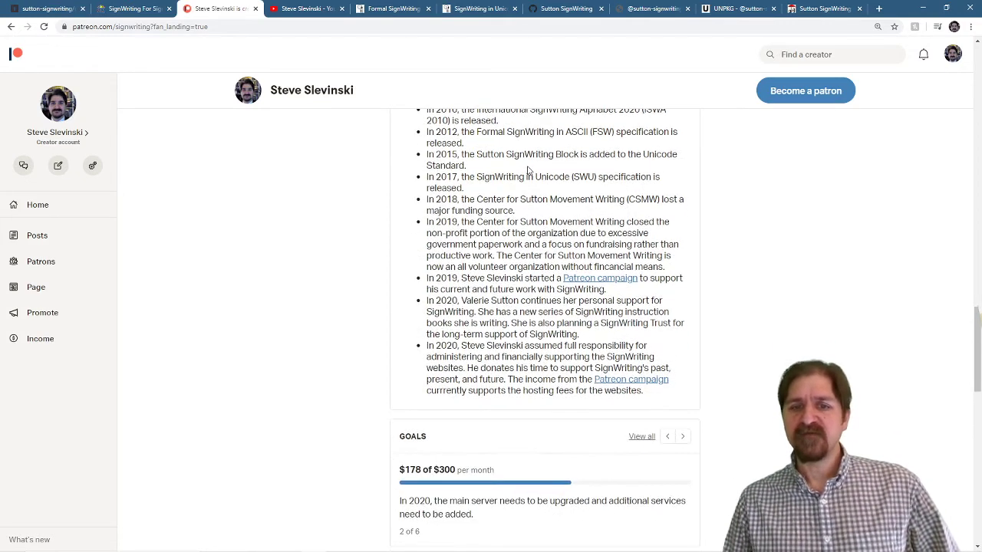
pyautogui.scroll(-4, 528, 170)
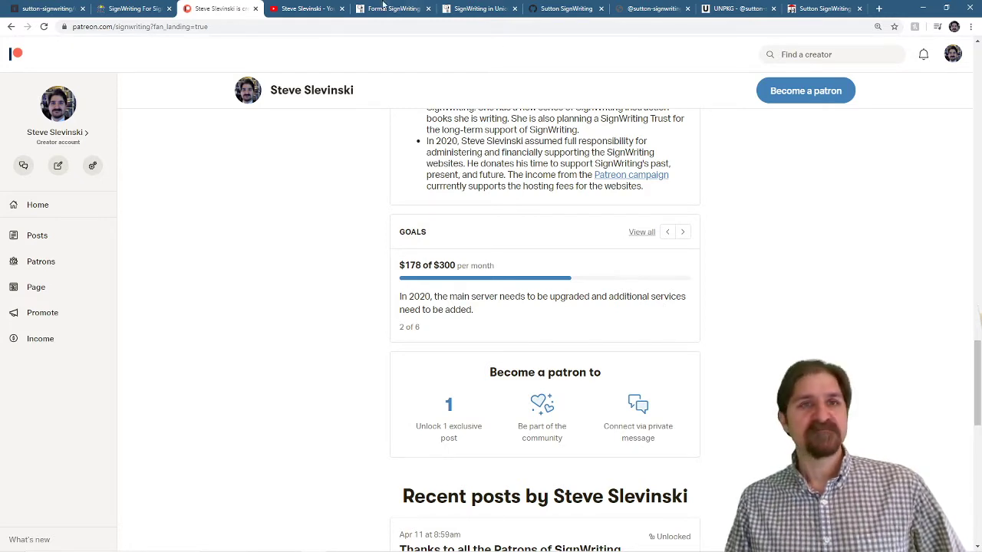
# View the SignWriting Stream YouTube channel with its channel ID highlighted, then the FSW demo.
pyautogui.click(296, 10)
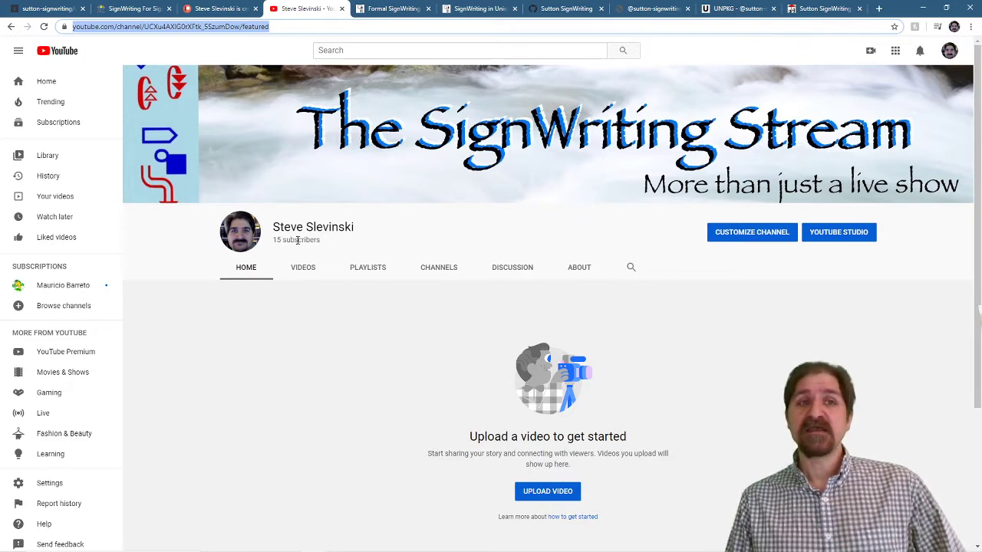
pyautogui.click(185, 28)
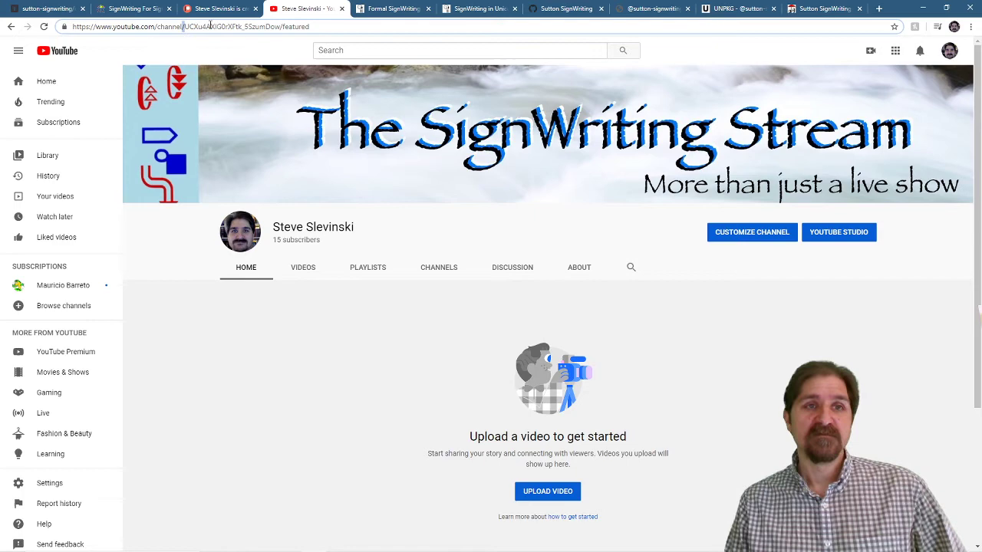
pyautogui.doubleClick(210, 26)
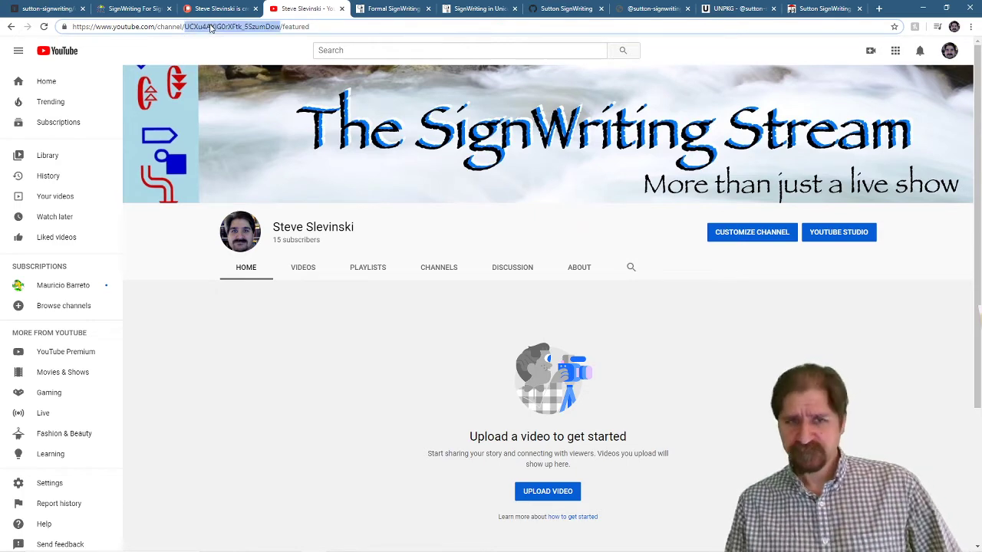
pyautogui.click(385, 9)
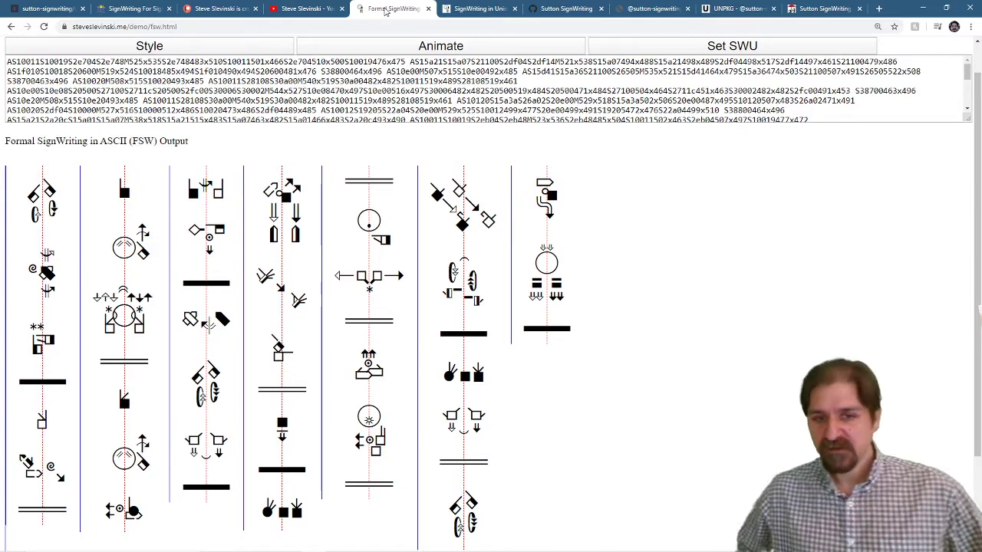
# Highlight the Formal SignWriting heading and several lines of the FSW input text.
pyautogui.scroll(1, 153, 77)
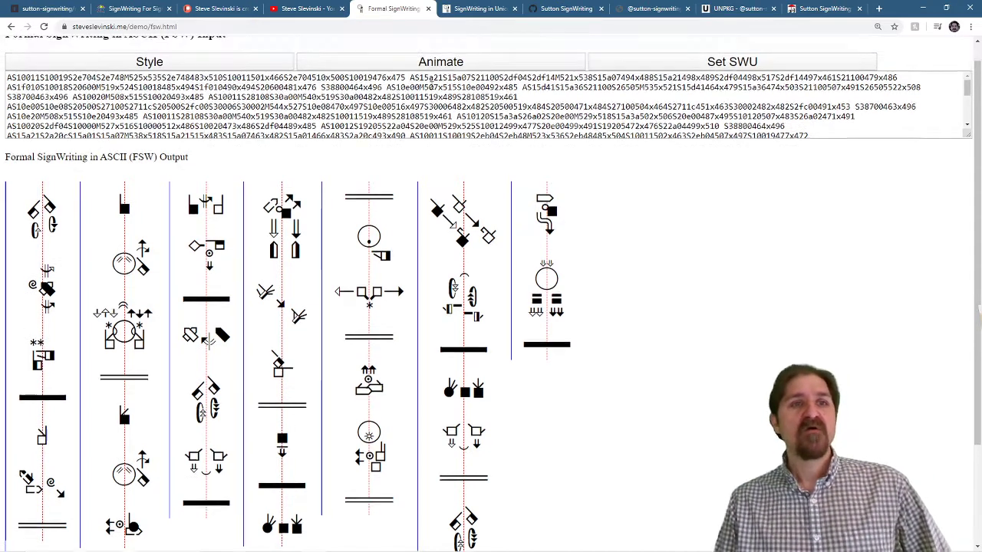
pyautogui.moveTo(30, 56); pyautogui.dragTo(134, 62)
pyautogui.click(133, 63)
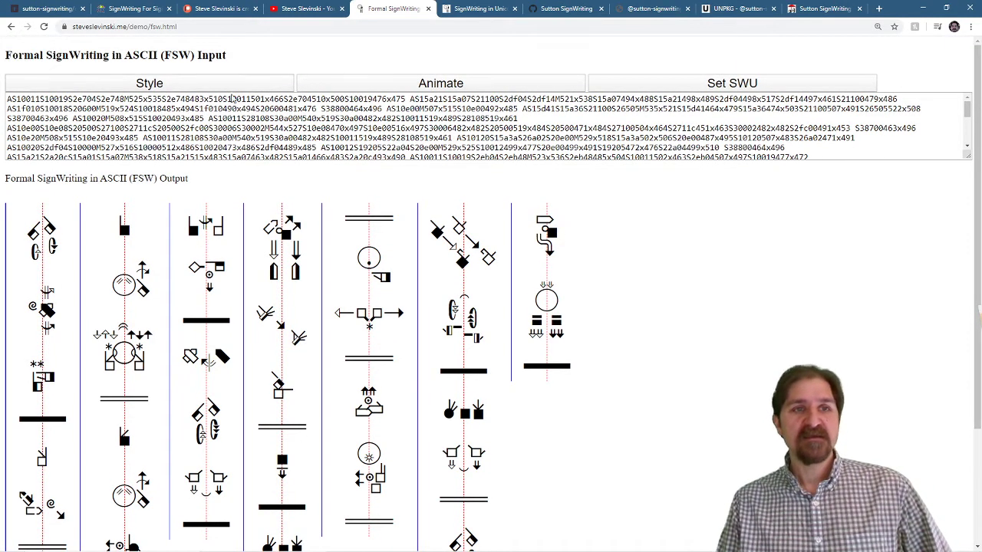
pyautogui.moveTo(31, 99); pyautogui.dragTo(204, 138)
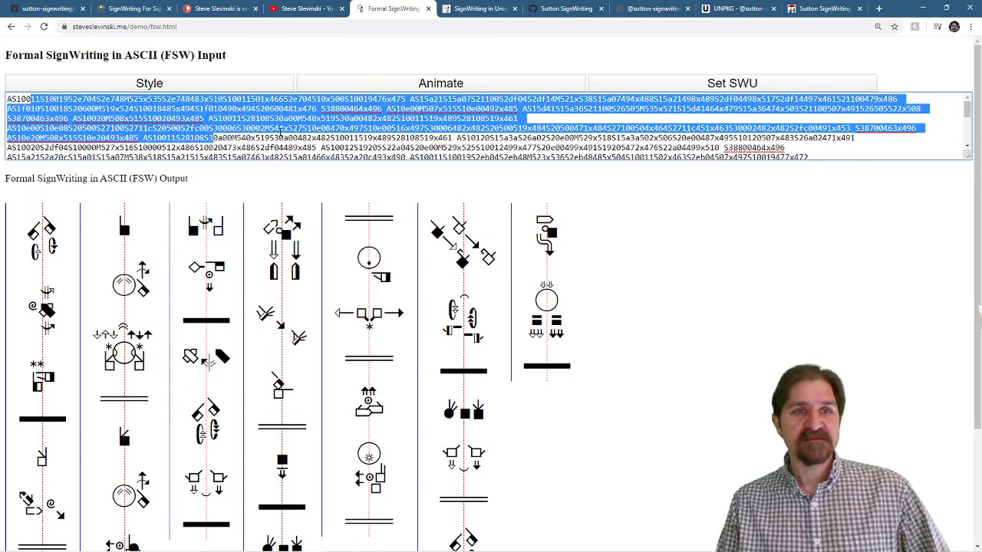
pyautogui.click(277, 129)
# Highlight the SWU demo's input heading and text, comparing it against the FSW demo.
pyautogui.click(488, 8)
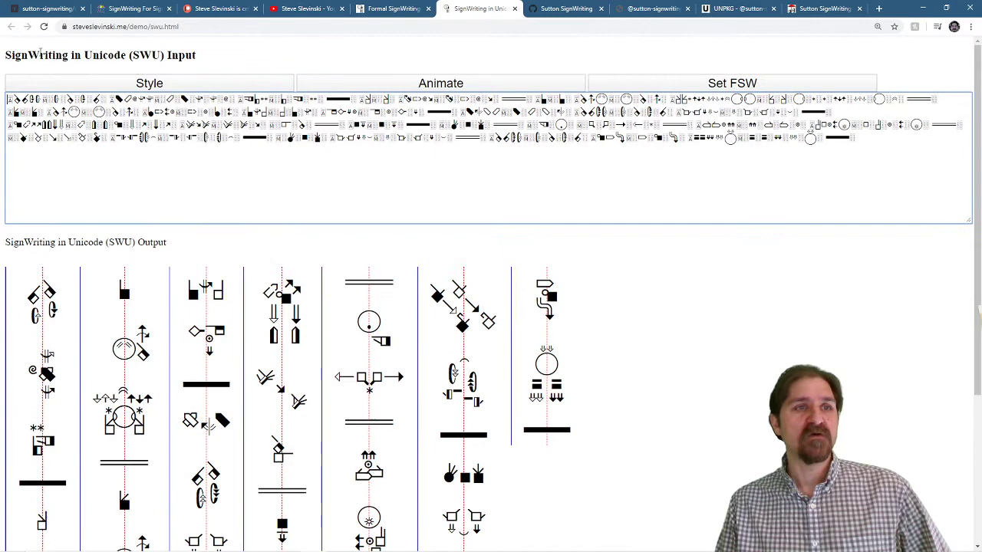
pyautogui.moveTo(6, 55); pyautogui.dragTo(196, 55)
pyautogui.moveTo(34, 111); pyautogui.dragTo(349, 155)
pyautogui.click(338, 132)
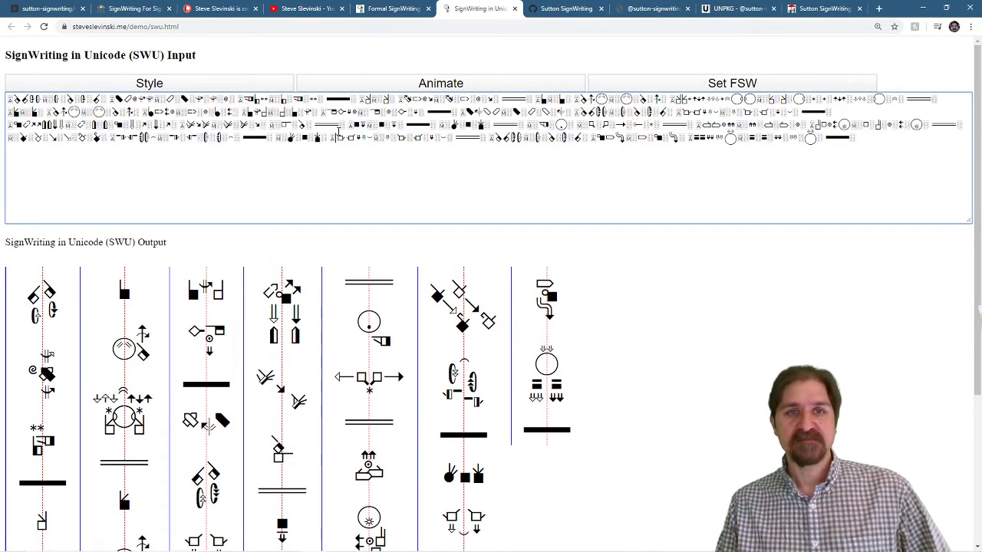
pyautogui.click(389, 9)
pyautogui.click(474, 9)
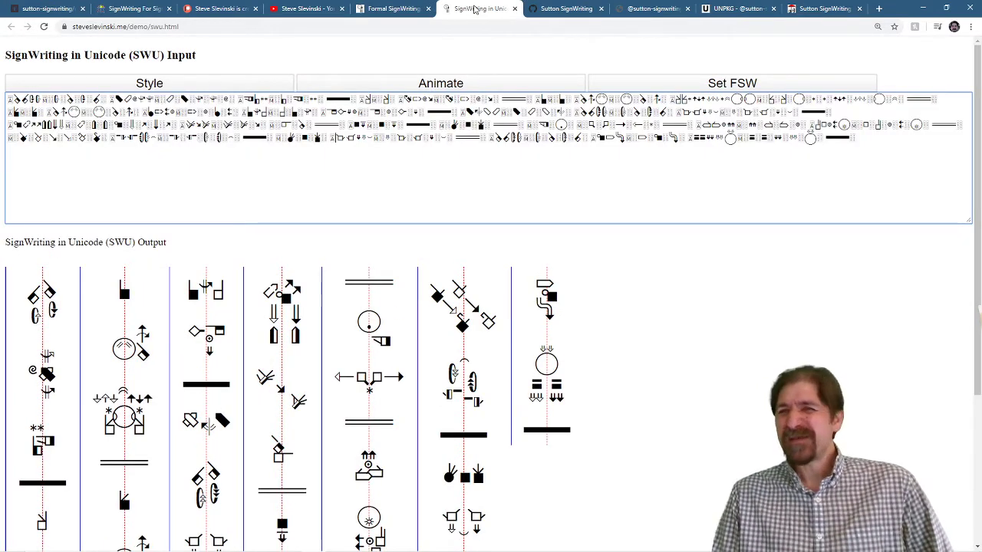
pyautogui.click(399, 11)
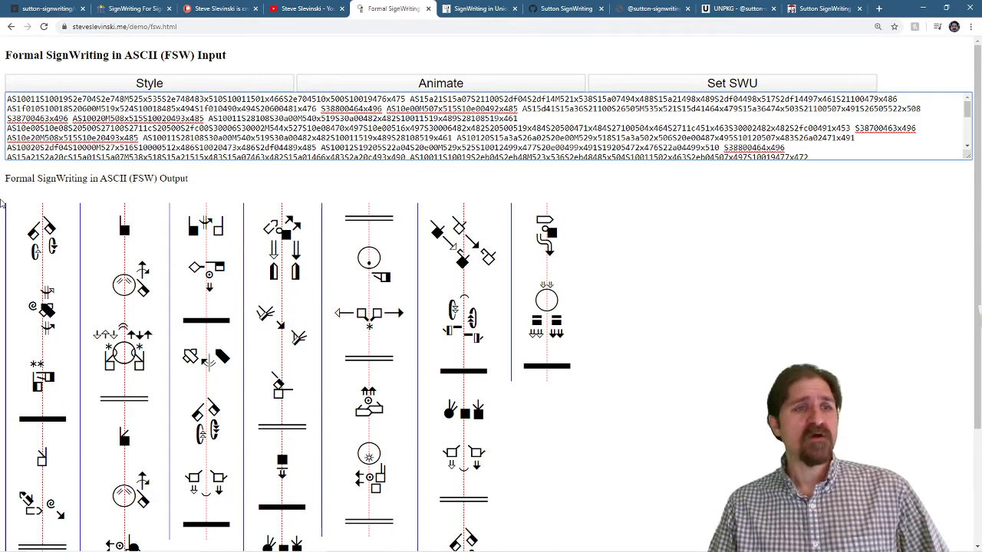
# Select the Unicode sign text in the SWU input, then return to the FSW demo.
pyautogui.scroll(-1, 141, 288)
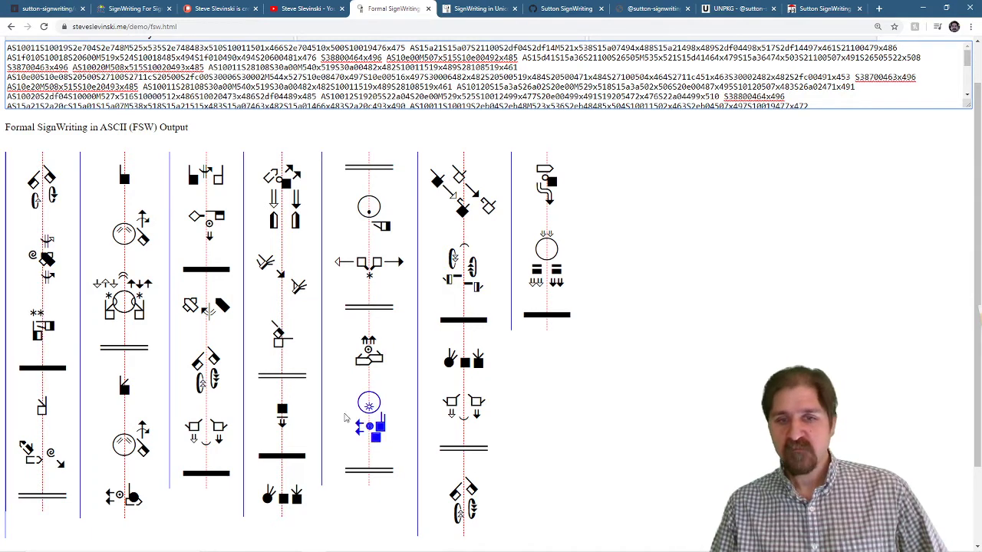
pyautogui.click(461, 11)
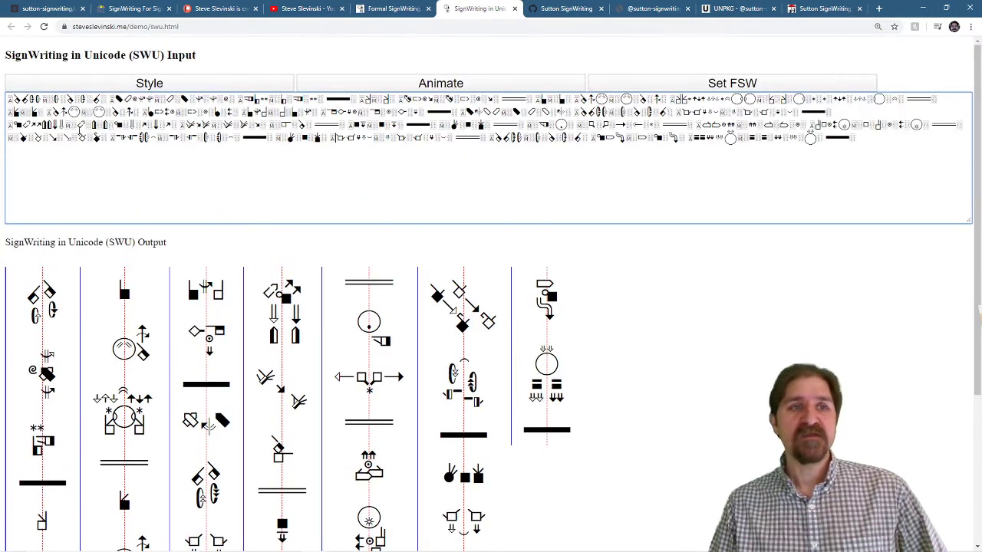
pyautogui.moveTo(50, 99); pyautogui.dragTo(186, 138)
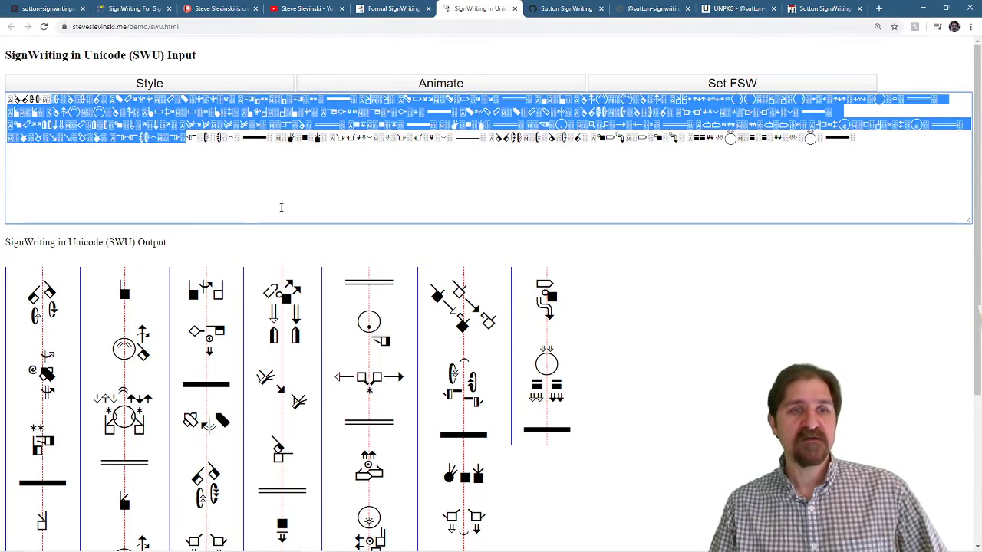
pyautogui.scroll(-2, 281, 207)
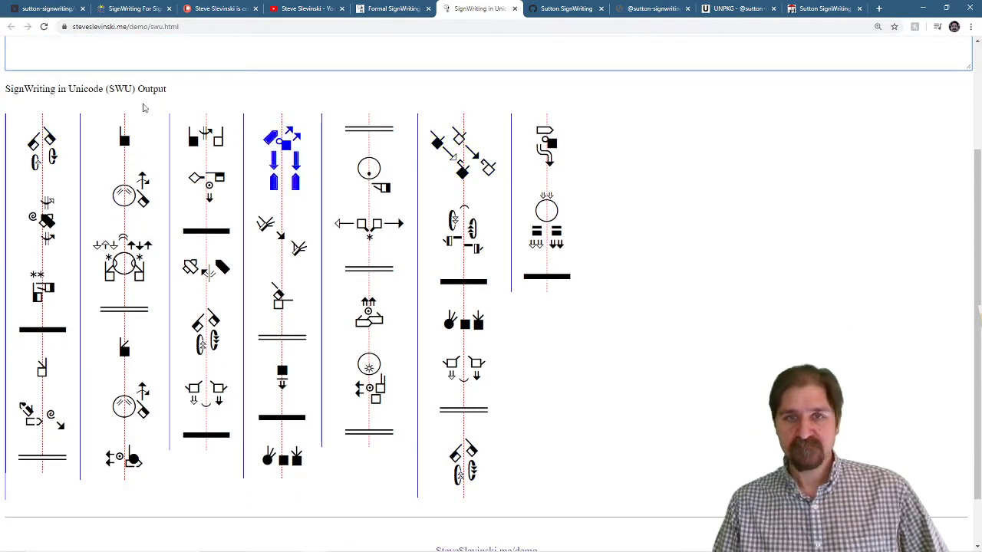
pyautogui.click(391, 9)
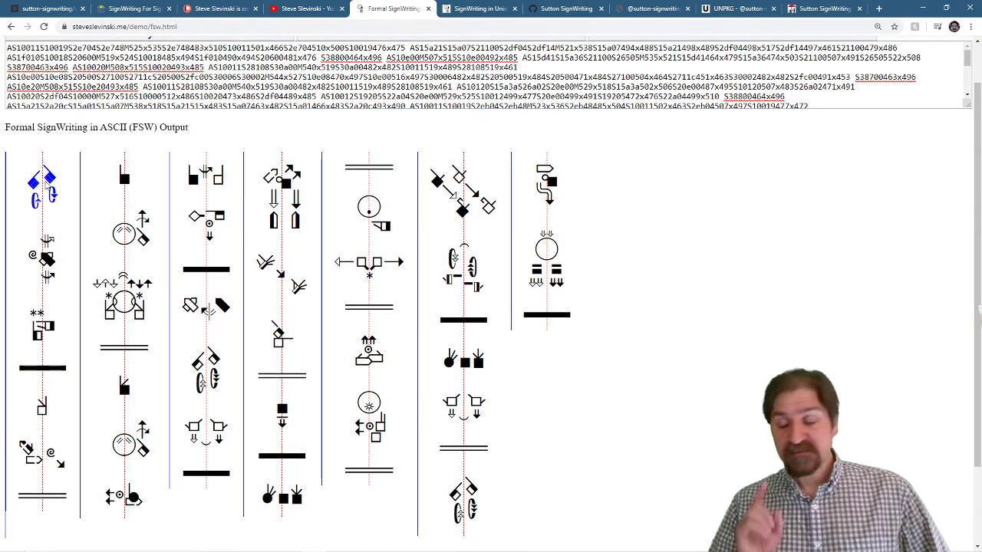
# Inspect the first sign in an enlarged DevTools panel, showing its div.sign container and svg.
pyautogui.rightClick(46, 183)
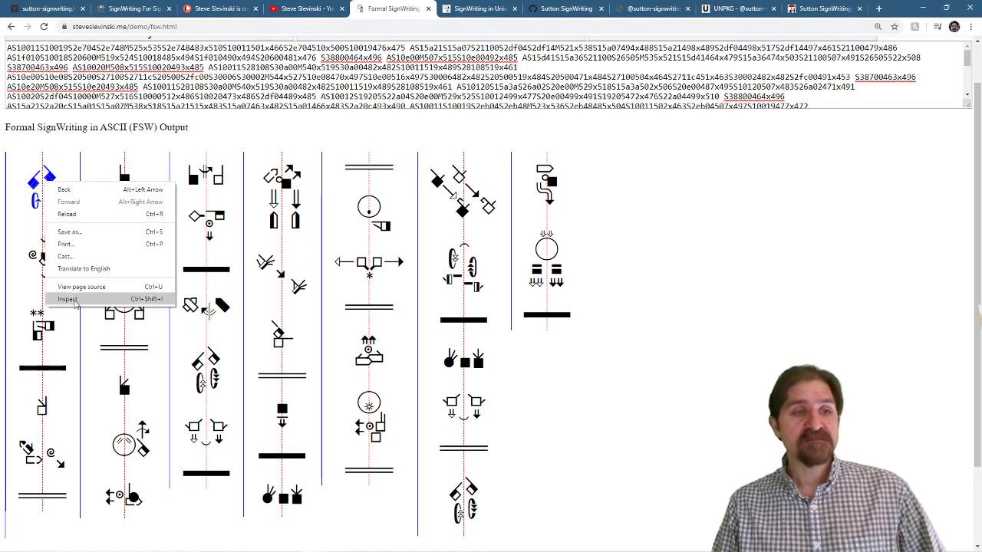
pyautogui.click(74, 304)
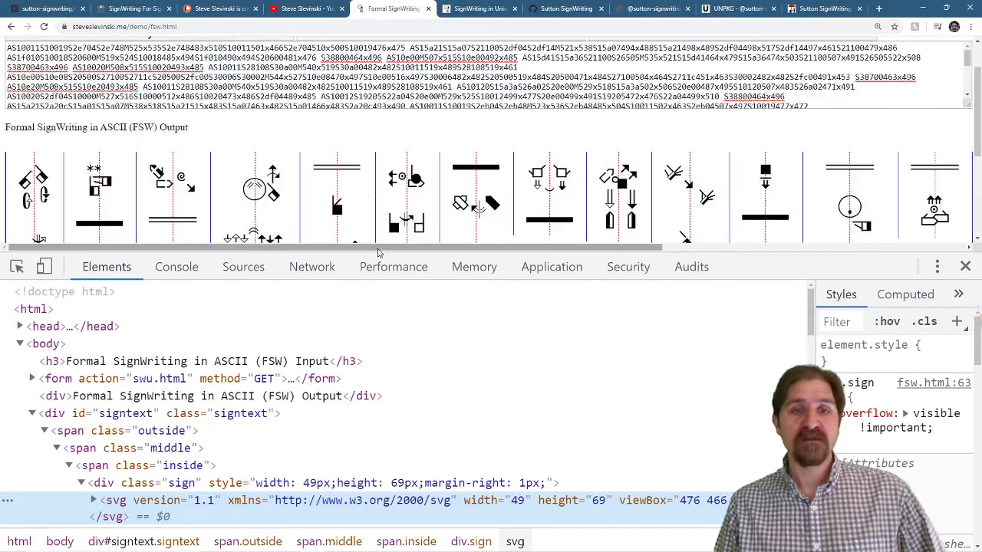
pyautogui.moveTo(380, 253); pyautogui.dragTo(397, 115)
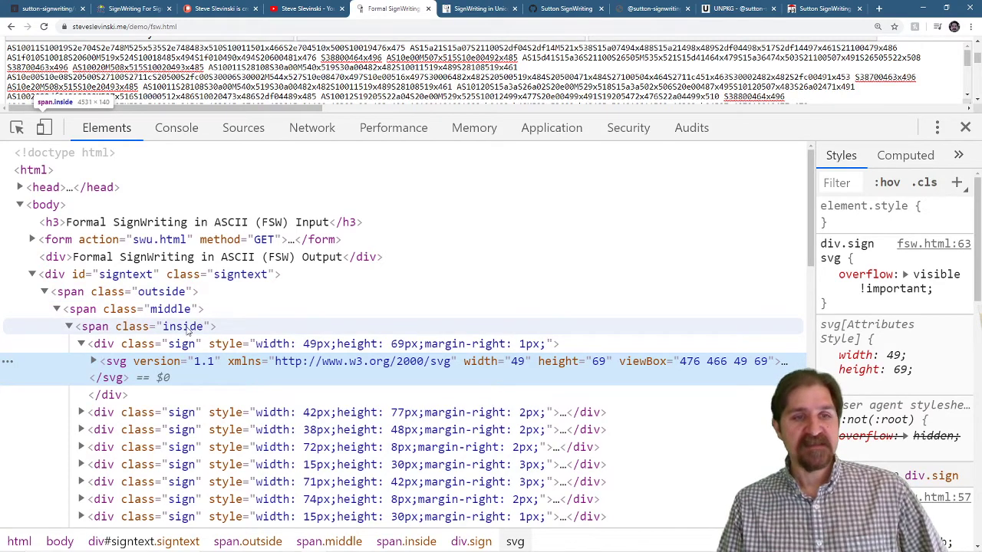
pyautogui.click(81, 344)
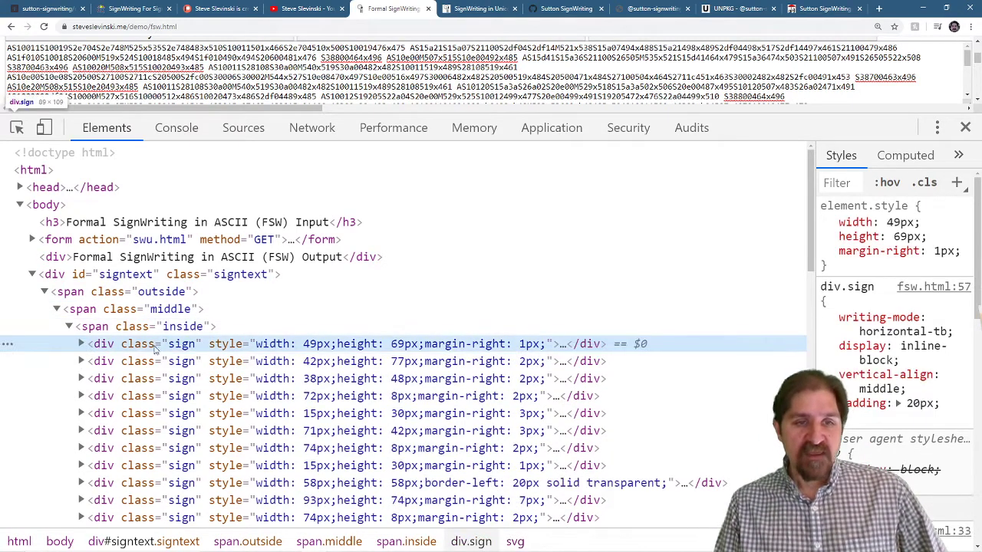
pyautogui.scroll(-2, 163, 307)
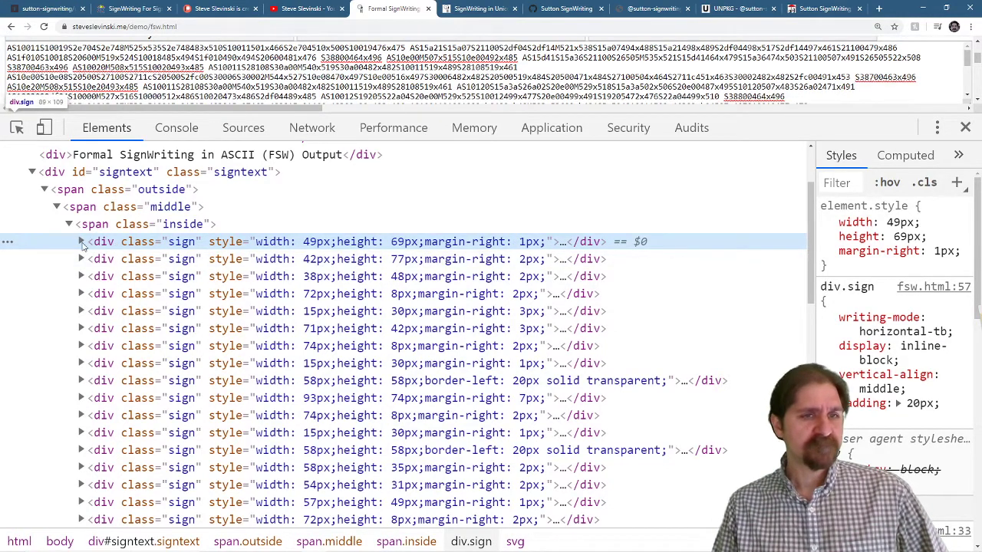
pyautogui.click(82, 242)
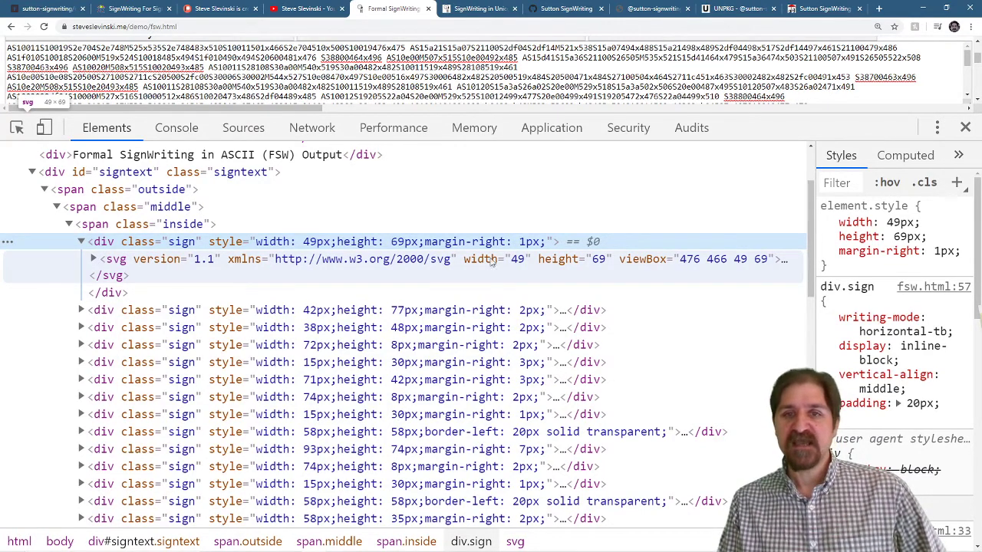
# Expand the svg's FSW text string and translate(483,510) symbol group, then shrink DevTools.
pyautogui.click(94, 260)
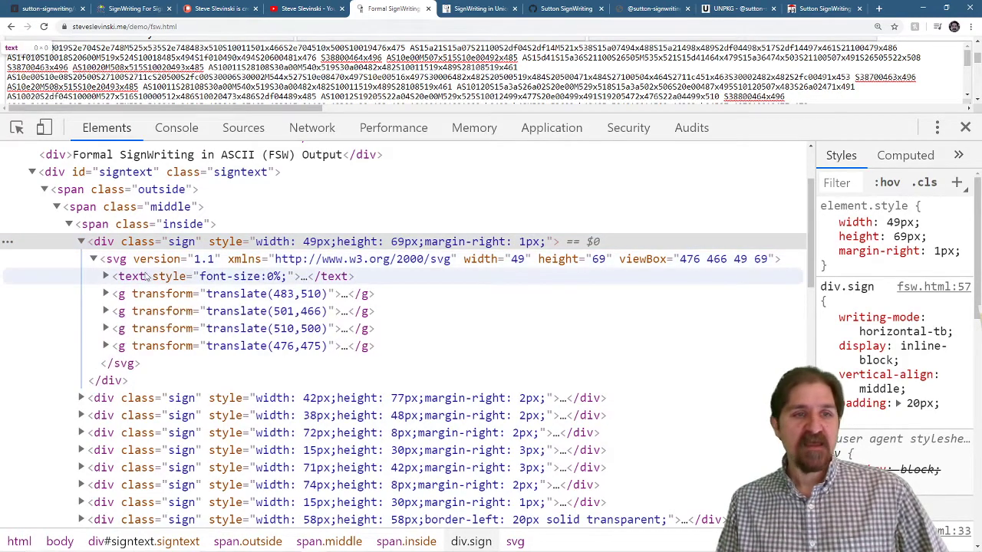
pyautogui.click(107, 277)
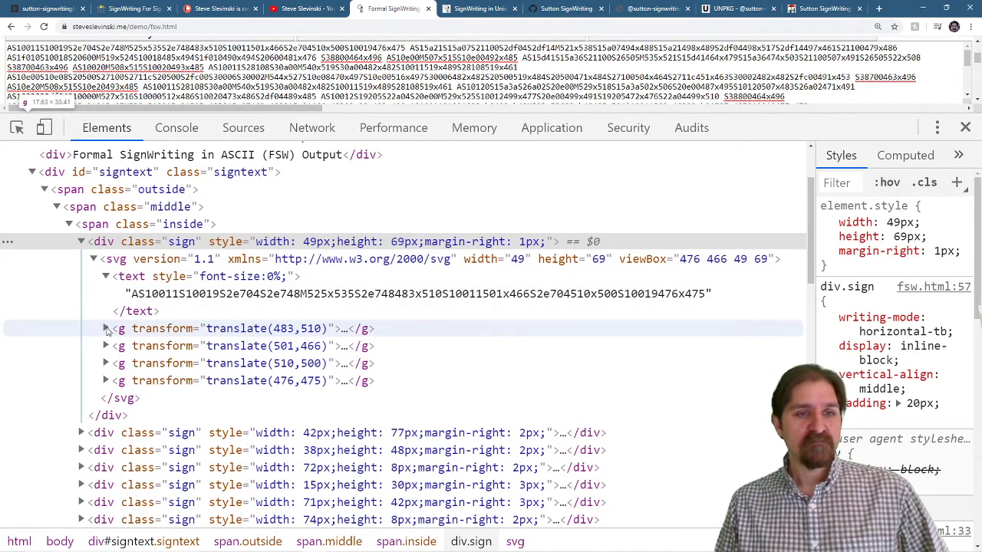
pyautogui.click(107, 328)
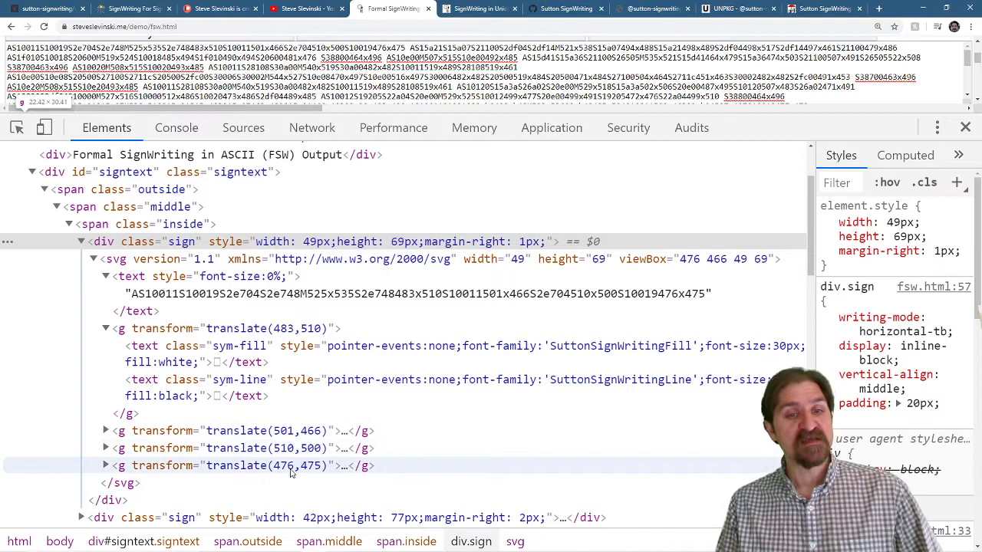
pyautogui.scroll(3, 276, 429)
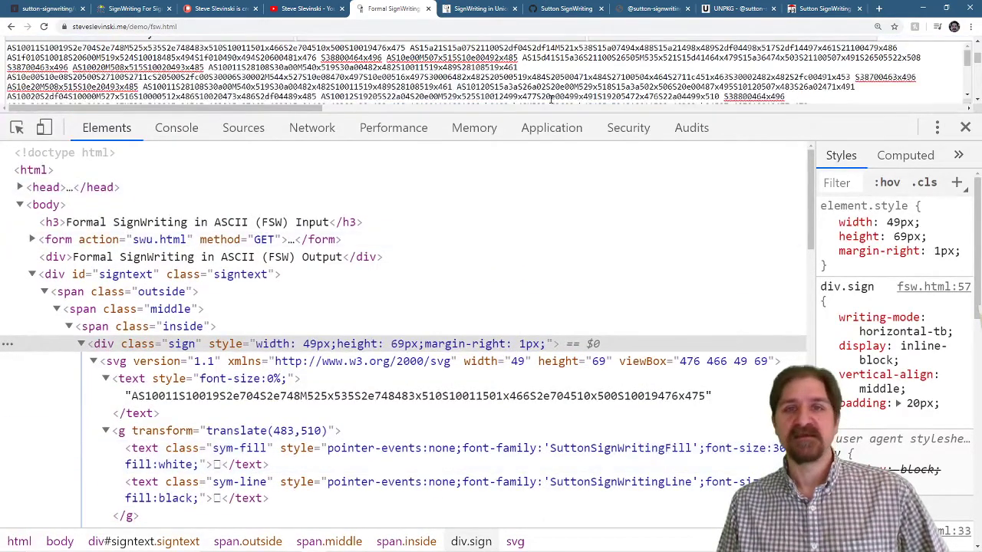
pyautogui.moveTo(548, 113); pyautogui.dragTo(547, 332)
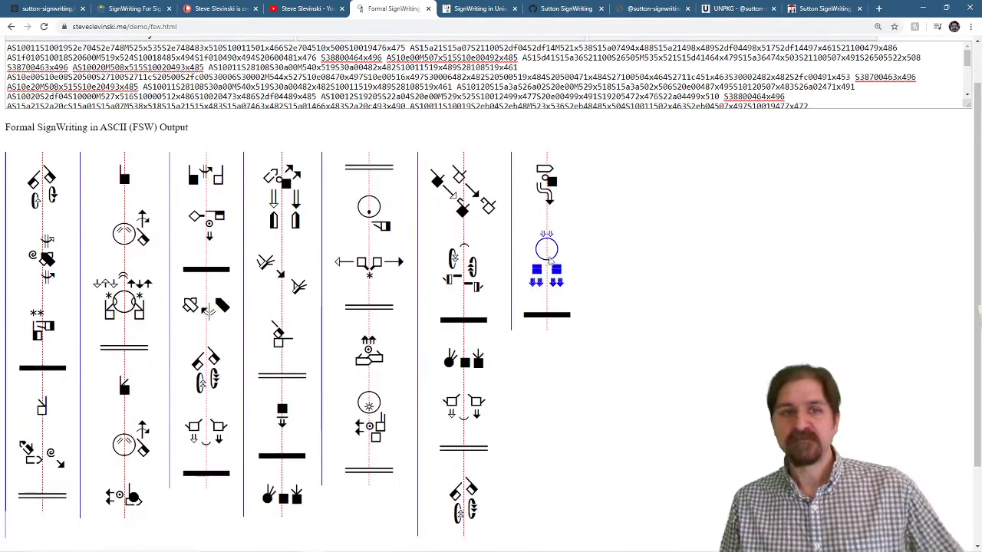
pyautogui.click(966, 346)
pyautogui.scroll(1, 398, 139)
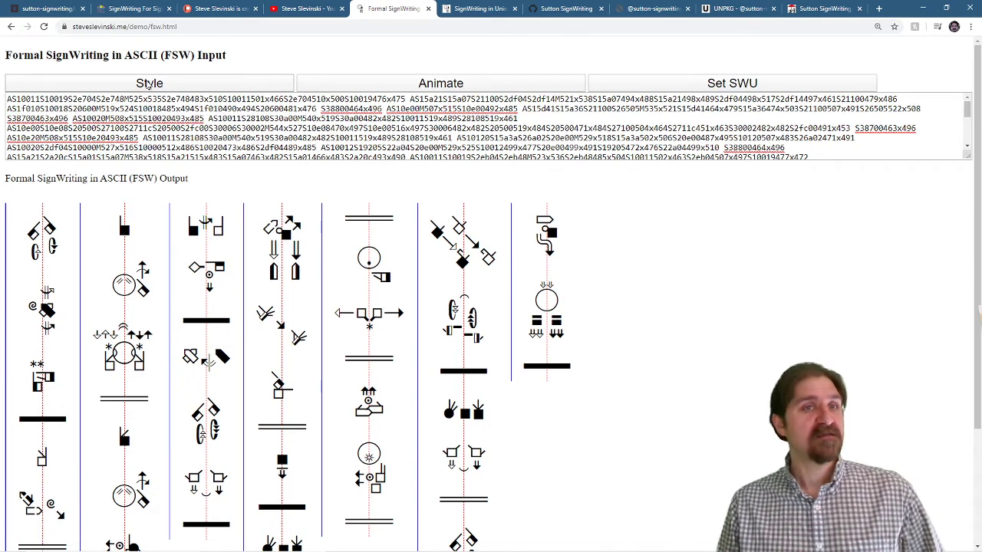
pyautogui.click(148, 85)
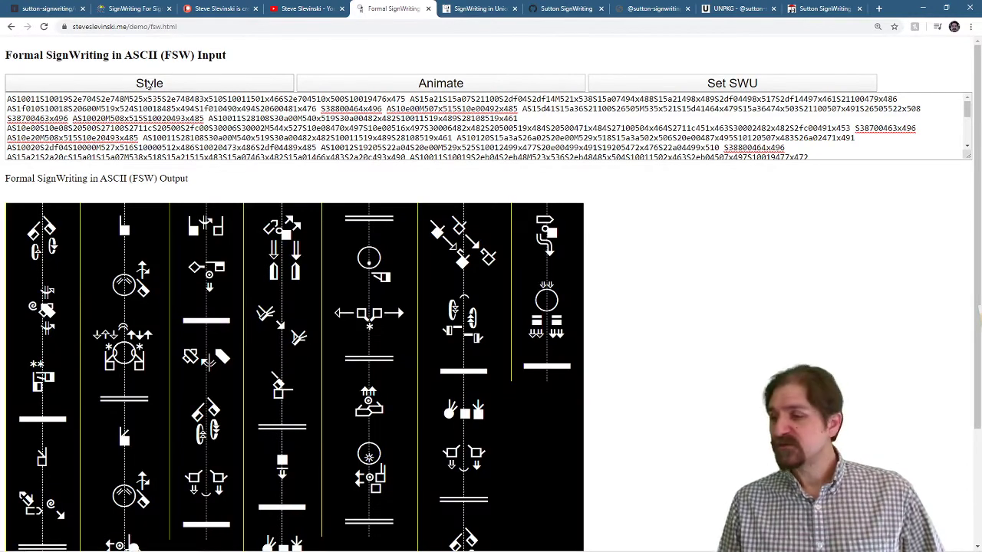
pyautogui.click(148, 85)
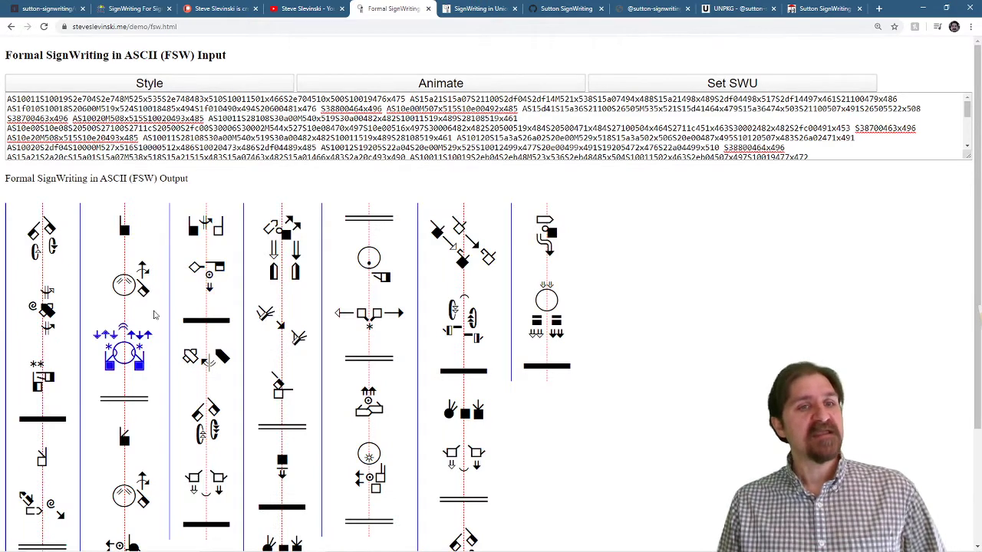
pyautogui.click(161, 84)
pyautogui.click(161, 84)
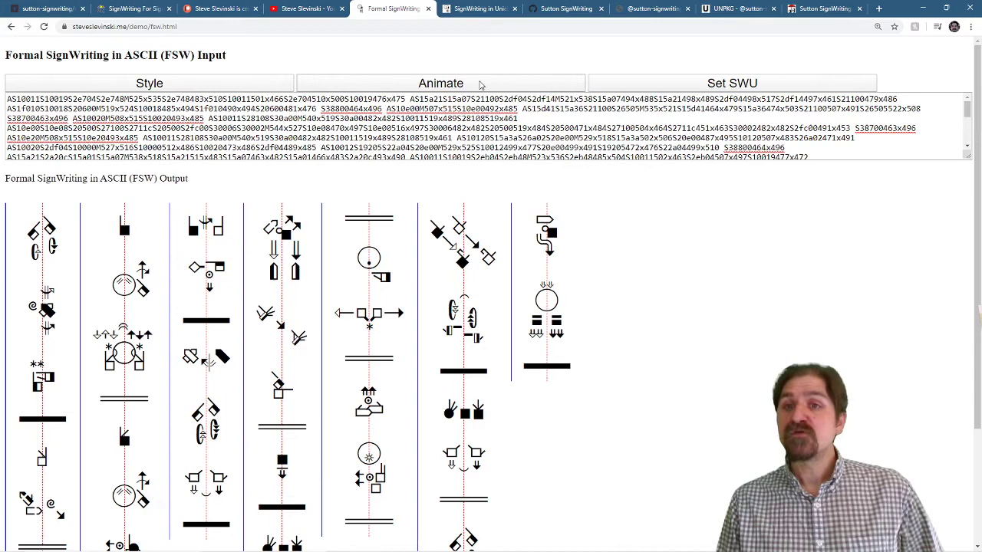
# Animate the FSW input so it retypes and redraws seven sign columns.
pyautogui.moveTo(38, 100); pyautogui.dragTo(7, 99)
pyautogui.click(8, 99)
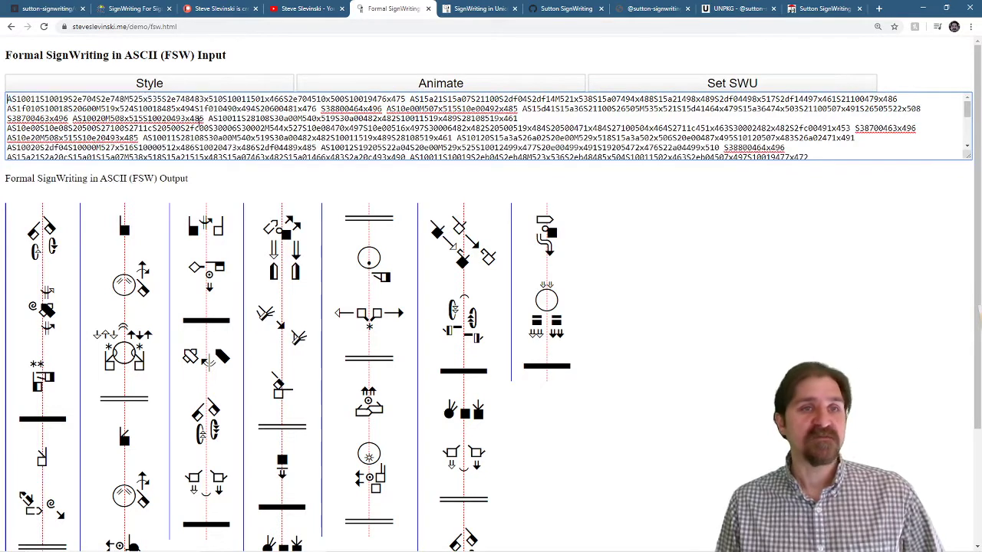
pyautogui.click(505, 82)
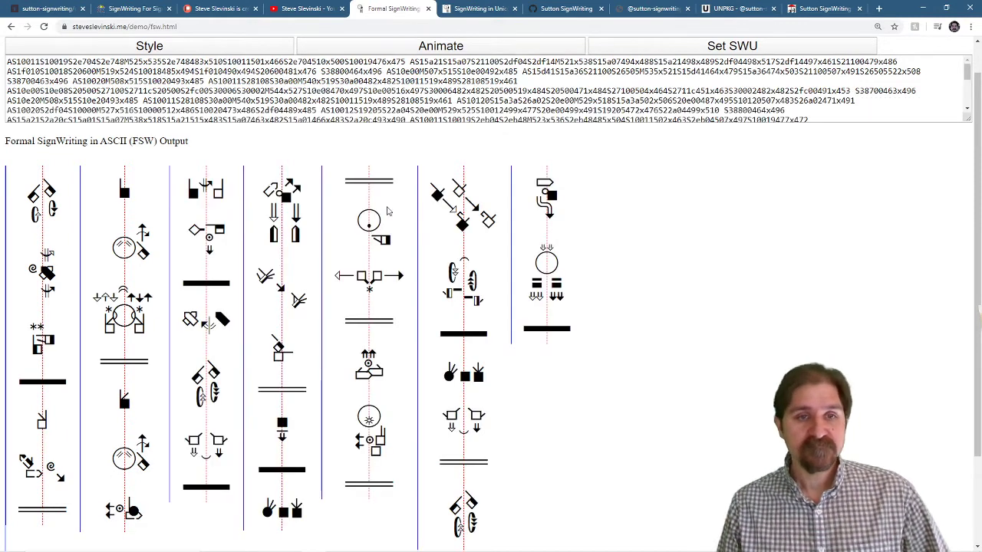
# On the SWU demo, paste over the input text and select all the Unicode sign text.
pyautogui.click(396, 100)
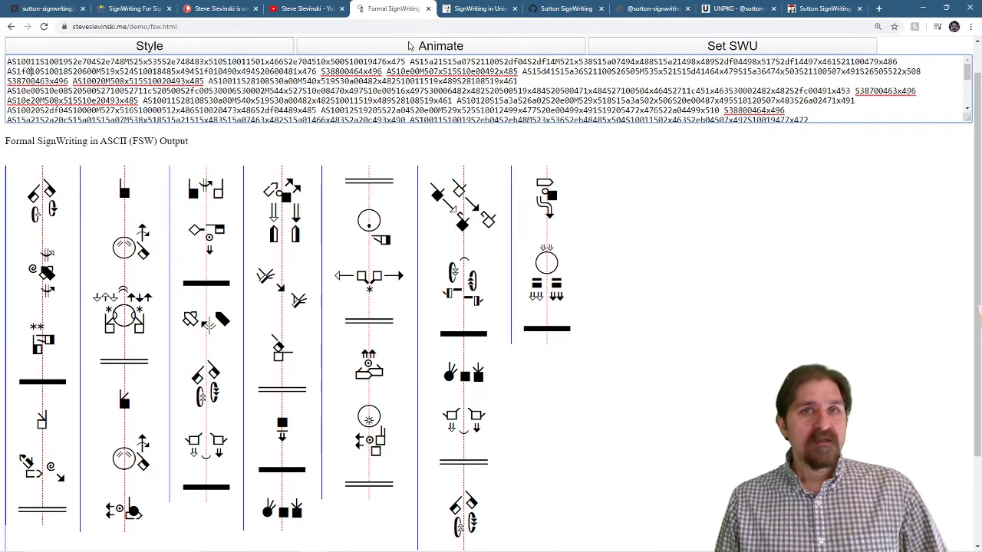
pyautogui.click(485, 11)
pyautogui.tripleClick(541, 216)
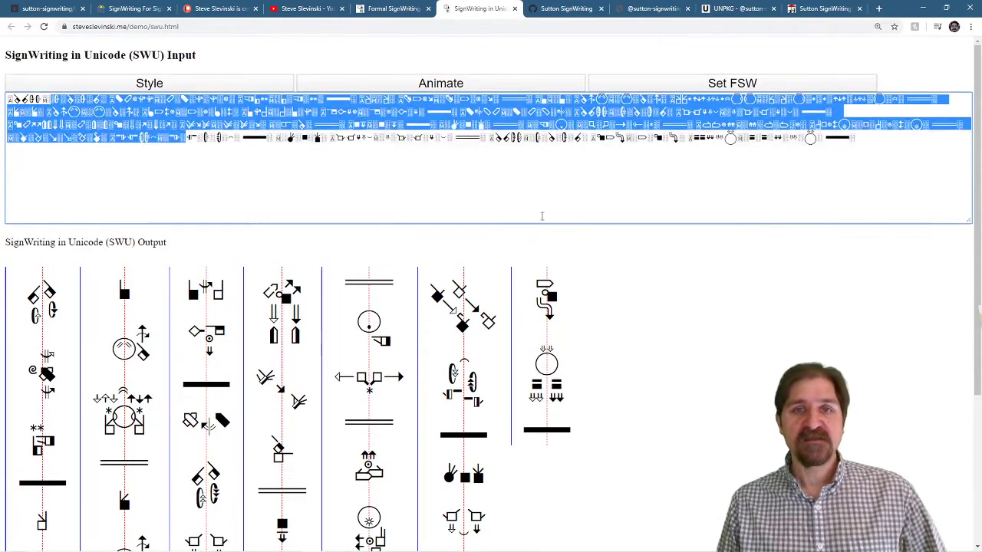
pyautogui.hotkey('ctrl', 'v')
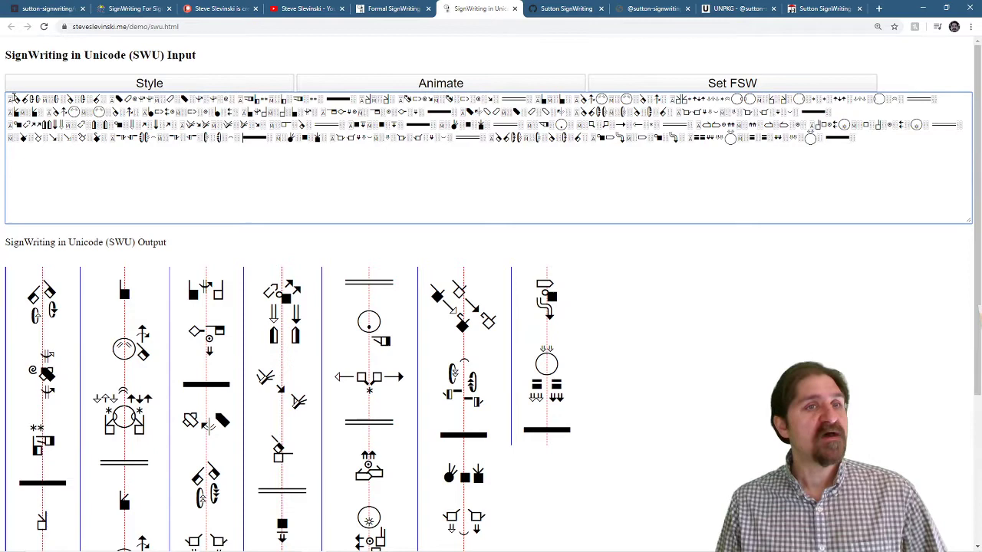
pyautogui.moveTo(14, 96); pyautogui.dragTo(929, 149)
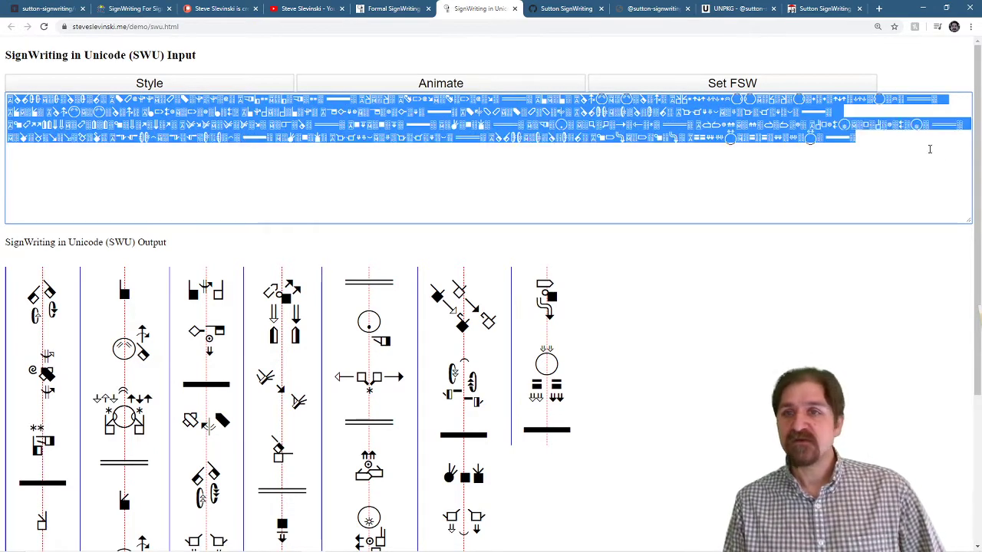
# Zoom to 300% to examine the first line's symbol glyphs, then zoom back out.
pyautogui.hotkey('ctrl', '+')
pyautogui.hotkey('ctrl', '+')
pyautogui.hotkey('ctrl', '+')
pyautogui.hotkey('ctrl', '+')
pyautogui.hotkey('ctrl', '+')
pyautogui.hotkey('ctrl', '+')
pyautogui.hotkey('ctrl', '+')
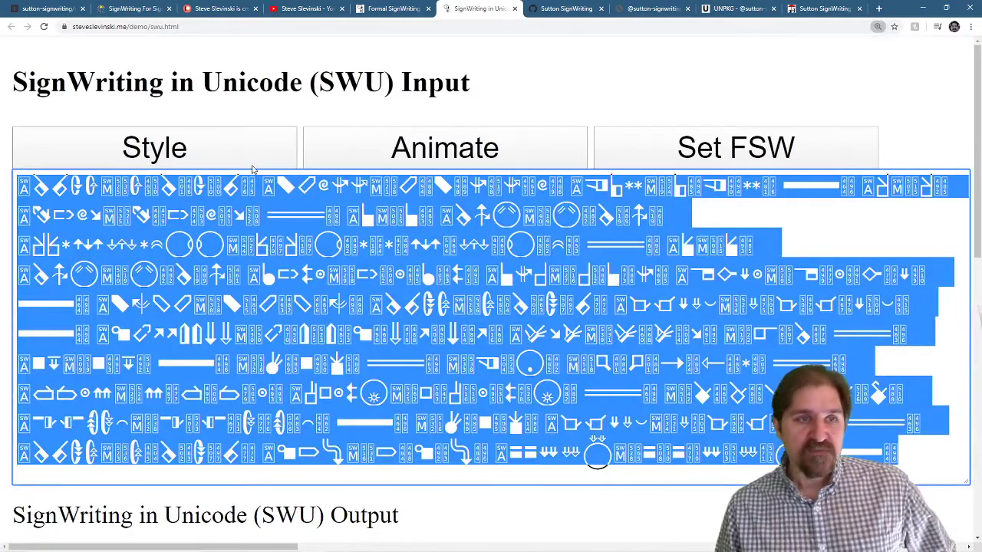
pyautogui.click(119, 186)
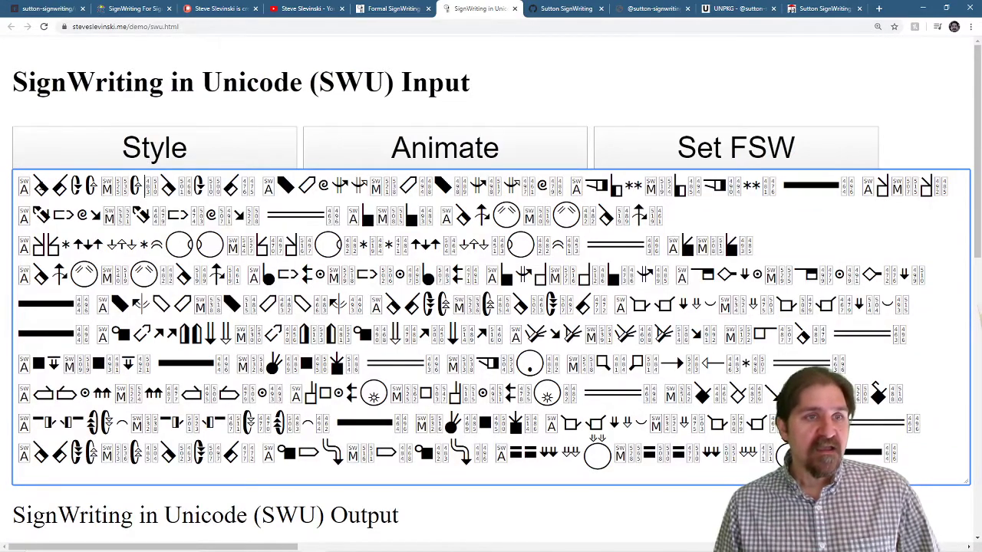
pyautogui.moveTo(32, 186); pyautogui.dragTo(164, 186)
pyautogui.click(145, 186)
pyautogui.click(179, 186)
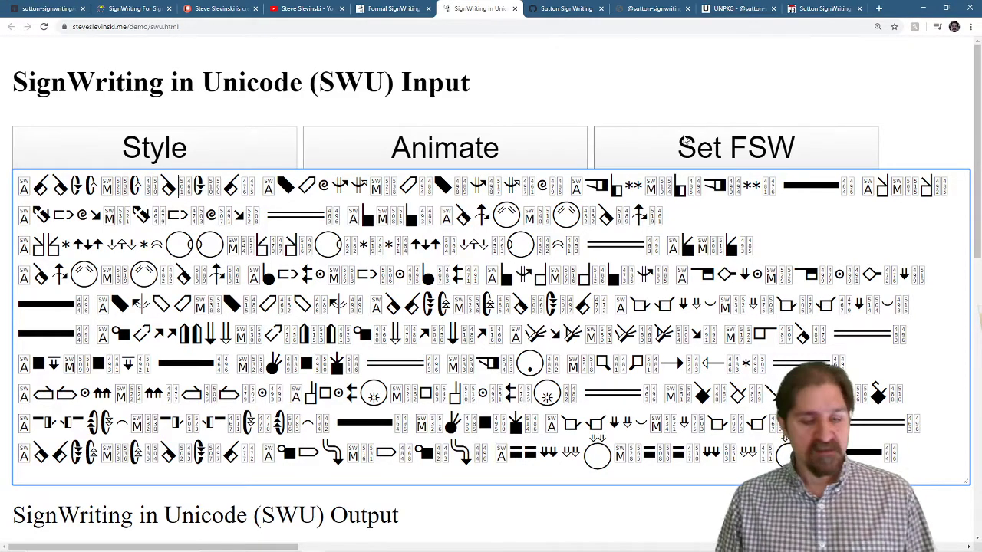
pyautogui.hotkey('ctrl', '-')
pyautogui.hotkey('ctrl', '-')
pyautogui.hotkey('ctrl', '-')
pyautogui.hotkey('ctrl', '-')
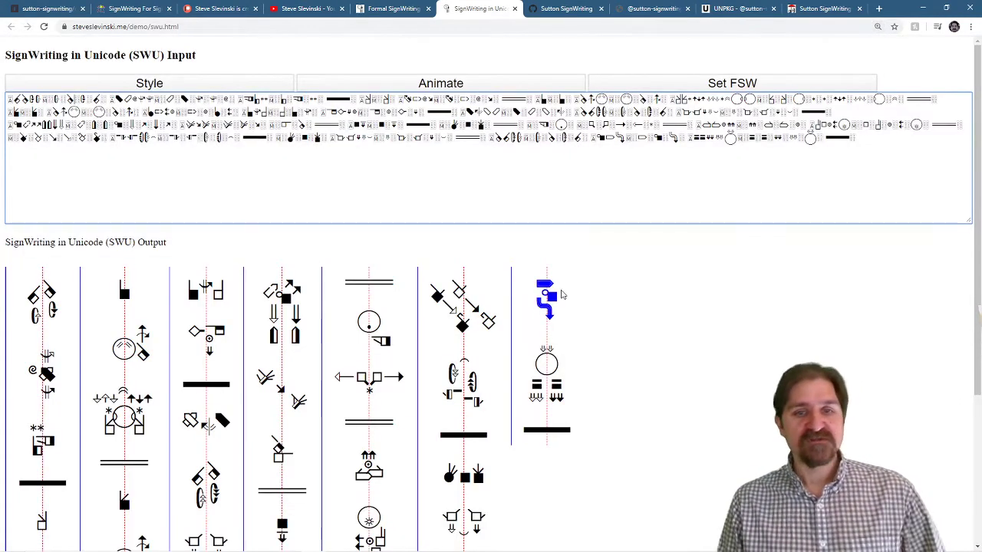
# Toggle the SWU output to dark style and back, replay the sign animation, then go to the FSW tab.
pyautogui.click(107, 84)
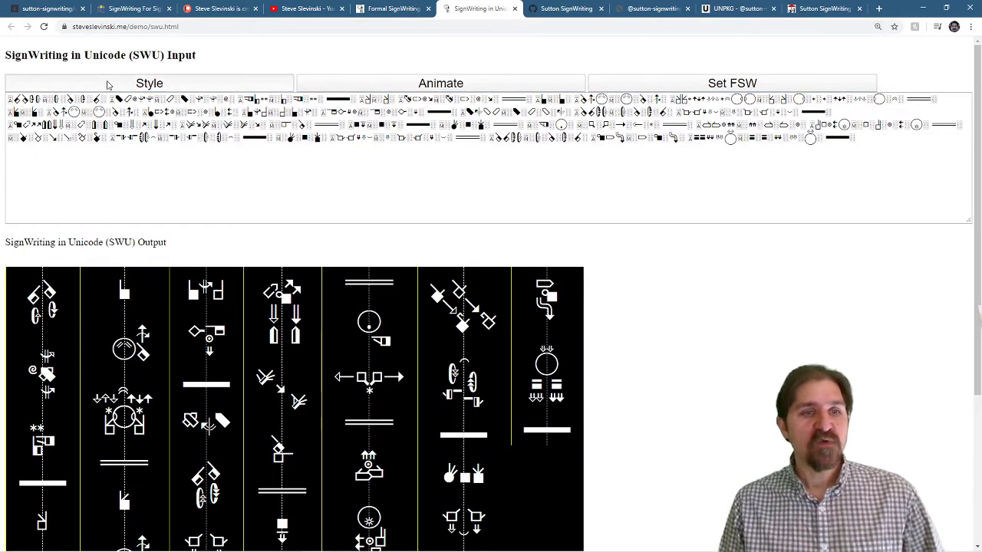
pyautogui.click(109, 83)
pyautogui.click(475, 83)
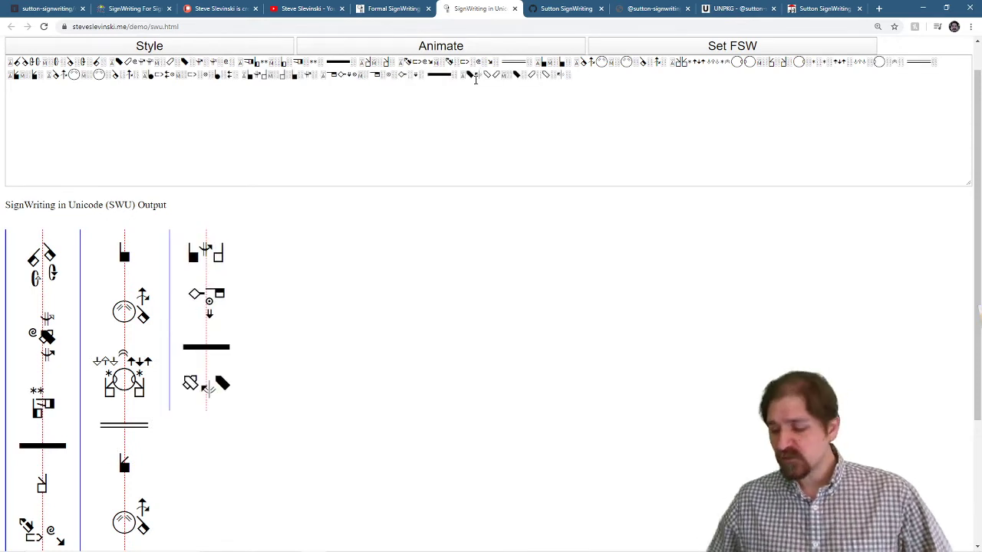
pyautogui.click(498, 43)
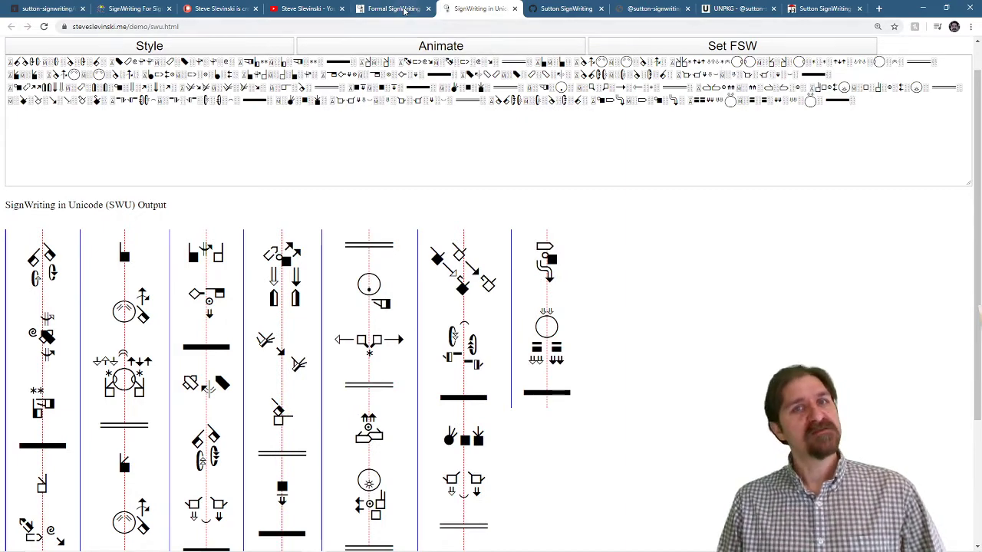
pyautogui.click(395, 9)
# Replace the FSW input's contents with a single pasted sign.
pyautogui.doubleClick(32, 64)
pyautogui.hotkey('ctrl', 'c')
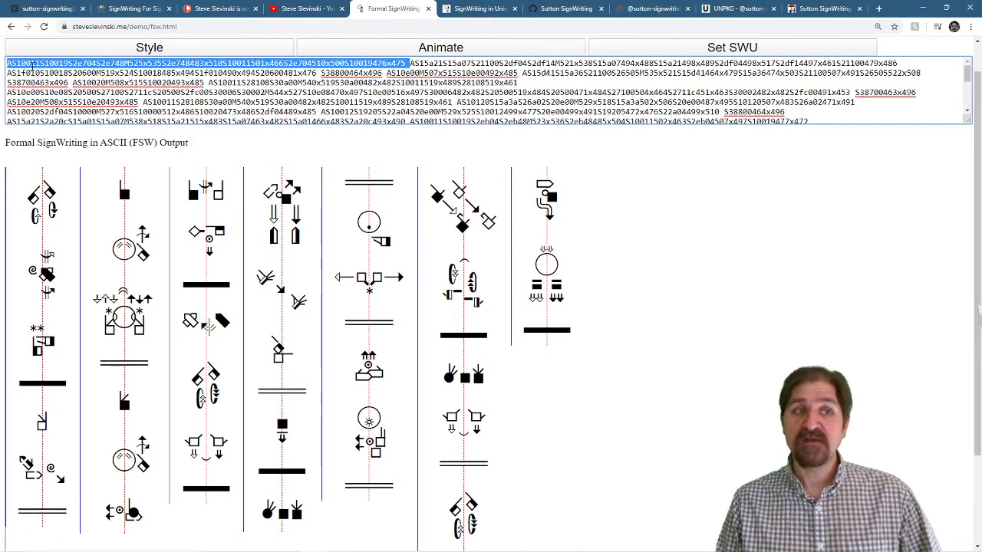
pyautogui.click(397, 73)
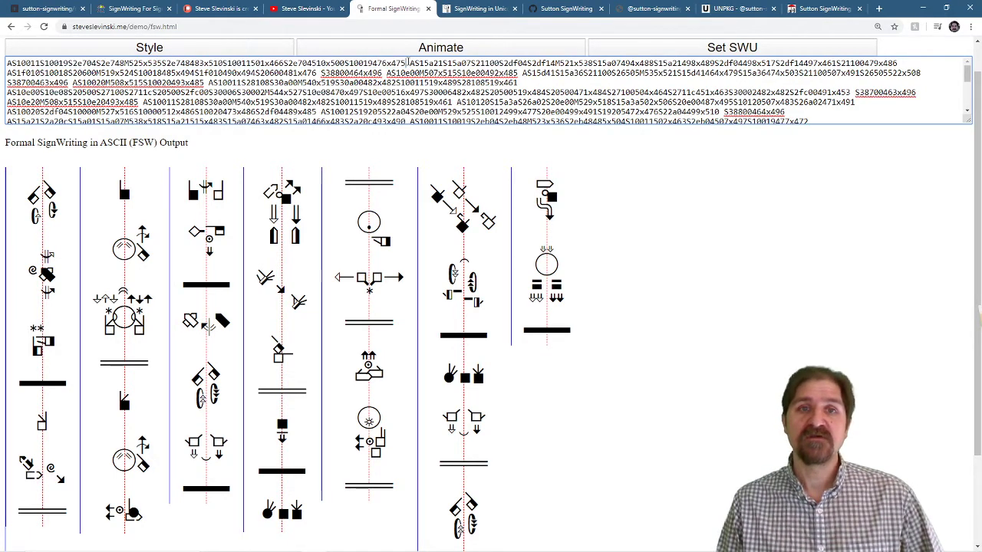
pyautogui.hotkey('ctrl', 'a')
pyautogui.hotkey('ctrl', 'v')
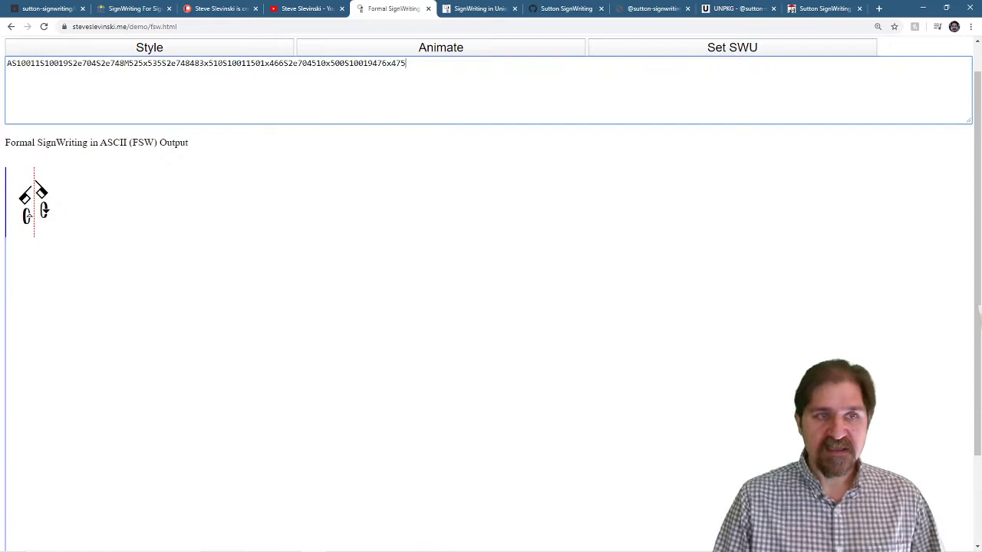
# Delete the 'AS10011S10019S2e704S2e748' prefix so the sign starts with M525x535.
pyautogui.tripleClick(28, 63)
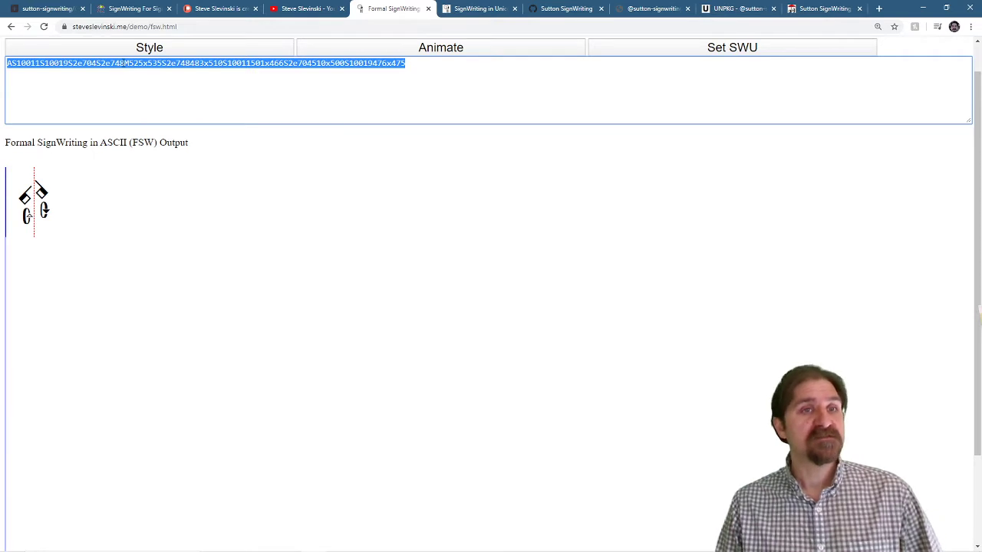
pyautogui.click(123, 64)
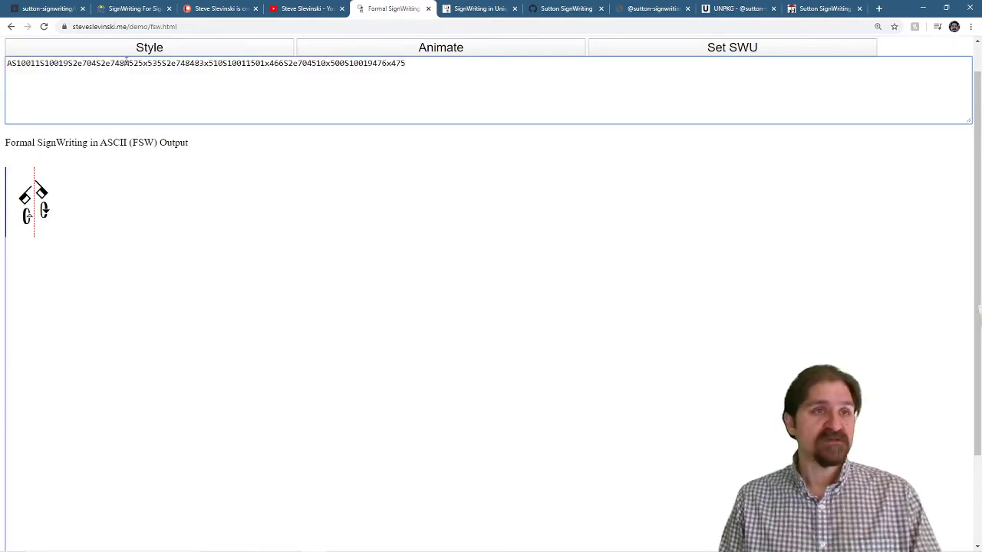
pyautogui.press('Home')
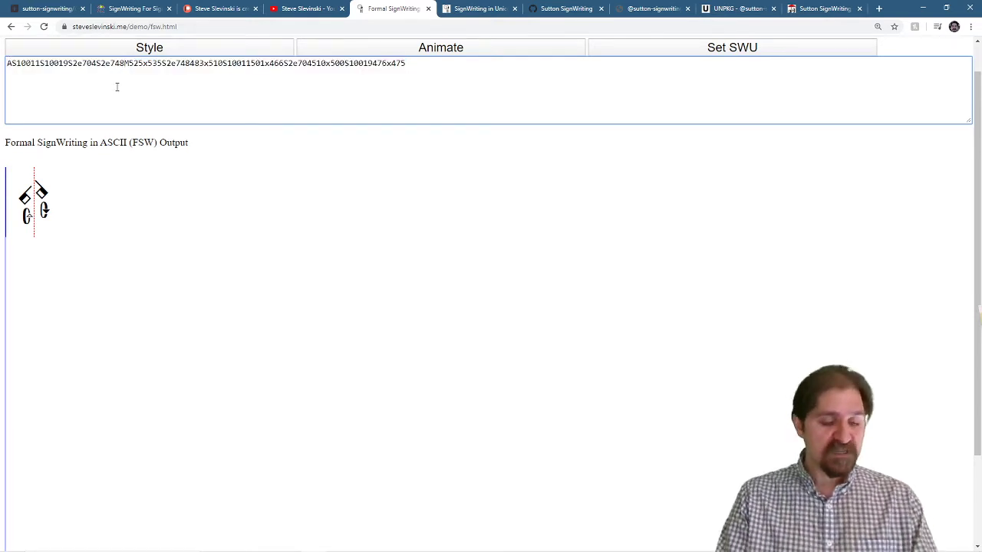
pyautogui.hotkey('shift', 'Right')
pyautogui.hotkey('shift', 'Right')
pyautogui.hotkey('shift', 'Right')
pyautogui.hotkey('shift', 'Right')
pyautogui.hotkey('shift', 'Right')
pyautogui.hotkey('shift', 'Right')
pyautogui.hotkey('shift', 'Right')
pyautogui.hotkey('shift', 'Right')
pyautogui.hotkey('shift', 'Right')
pyautogui.hotkey('shift', 'Right')
pyautogui.hotkey('shift', 'Right')
pyautogui.hotkey('shift', 'Right')
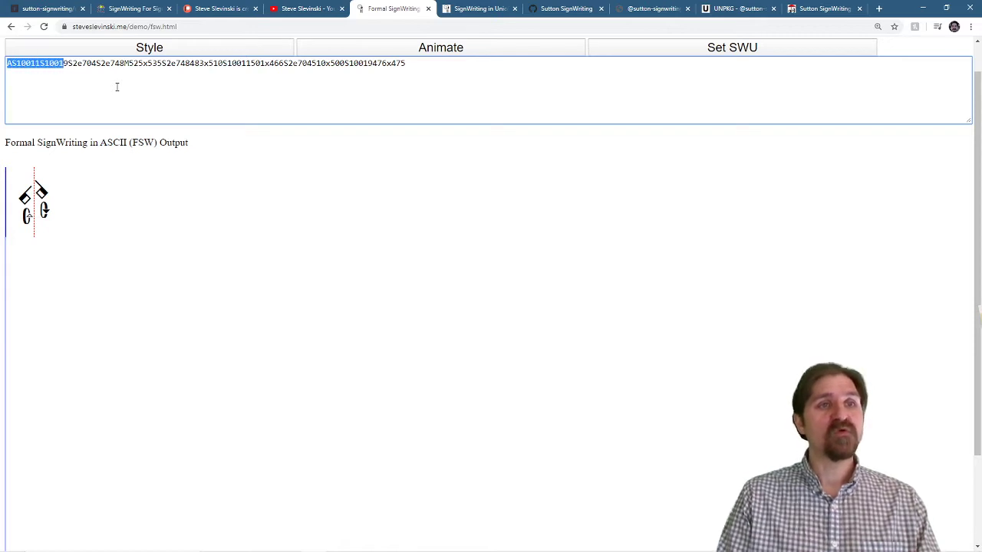
pyautogui.hotkey('shift', 'Right')
pyautogui.hotkey('shift', 'Right')
pyautogui.hotkey('shift', 'Right')
pyautogui.hotkey('shift', 'Right')
pyautogui.hotkey('shift', 'Right')
pyautogui.hotkey('shift', 'Right')
pyautogui.hotkey('shift', 'Right')
pyautogui.hotkey('shift', 'Right')
pyautogui.hotkey('shift', 'Right')
pyautogui.hotkey('shift', 'Right')
pyautogui.hotkey('shift', 'Right')
pyautogui.hotkey('shift', 'Right')
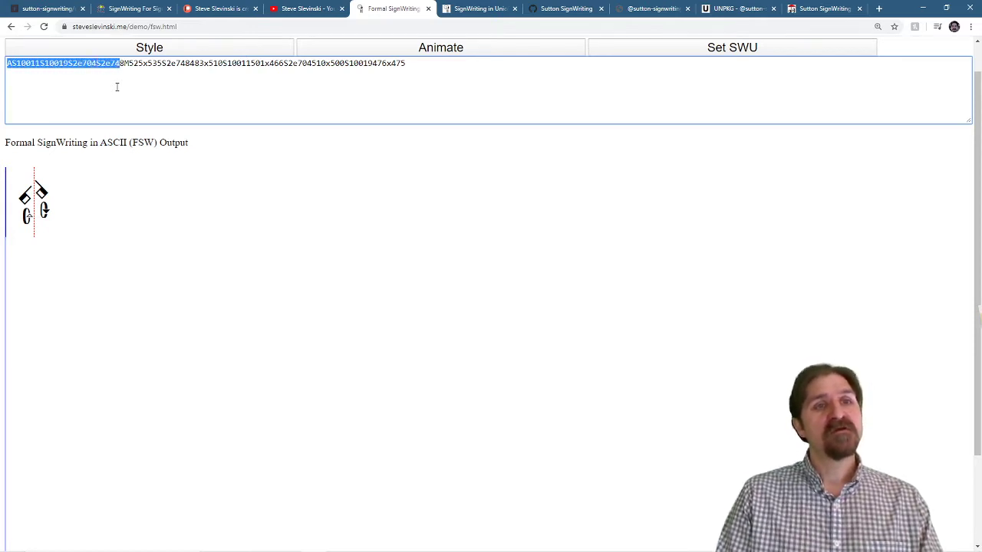
pyautogui.hotkey('shift', 'Right')
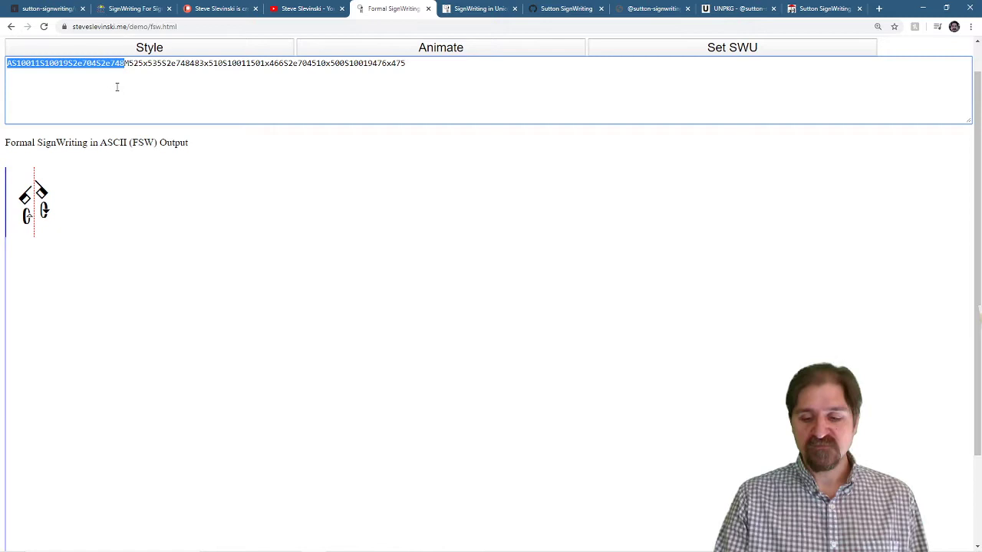
pyautogui.press('Delete')
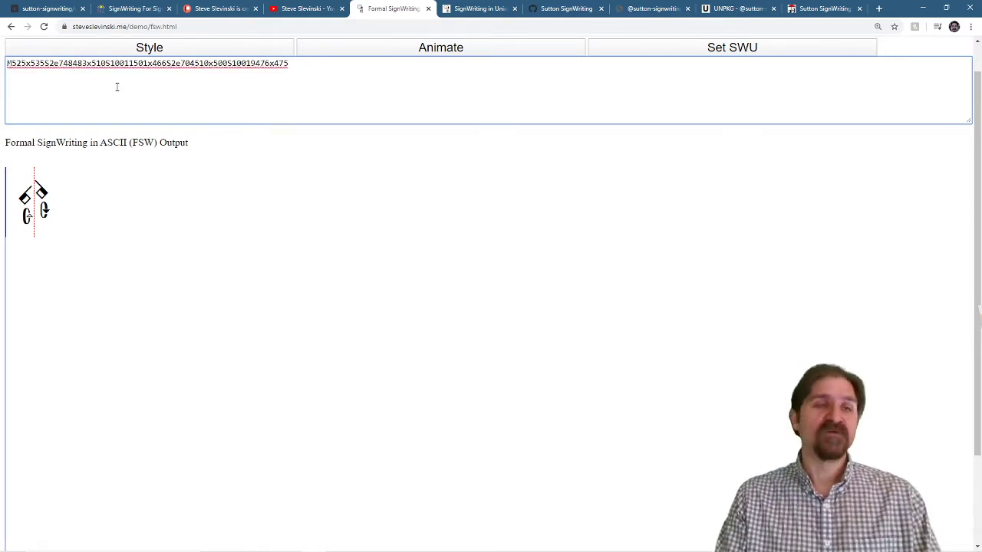
# Switch the sign's lane prefix through L, M, L and R, then paste the full sign list back.
pyautogui.hotkey('shift', 'Right')
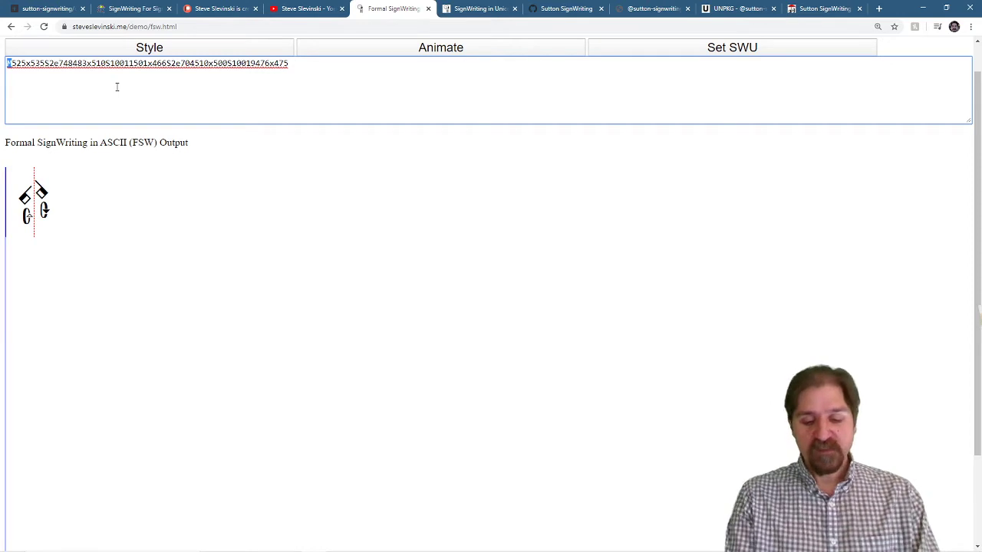
pyautogui.write('L')
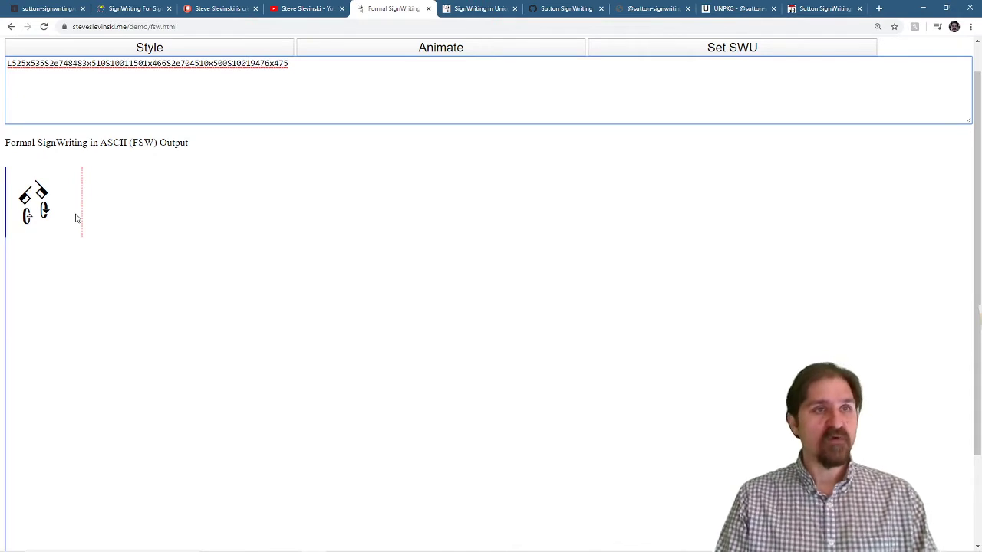
pyautogui.hotkey('shift', 'Left')
pyautogui.write('M')
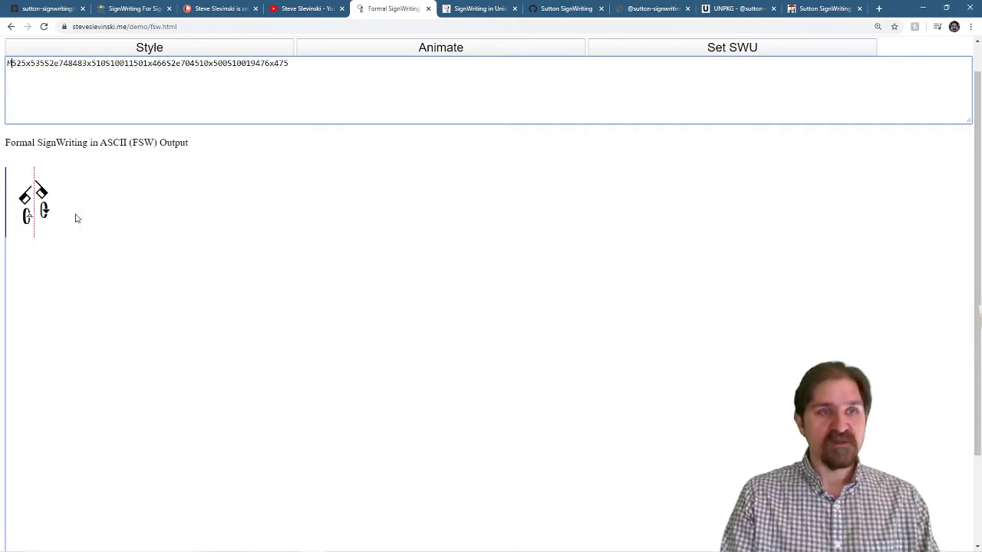
pyautogui.hotkey('shift', 'Left')
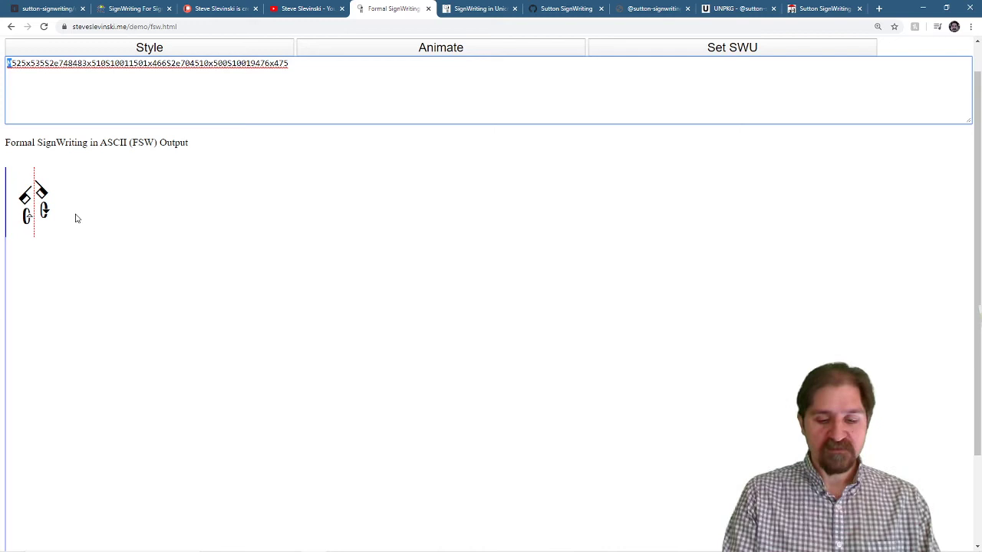
pyautogui.write('L')
pyautogui.hotkey('shift', 'Left')
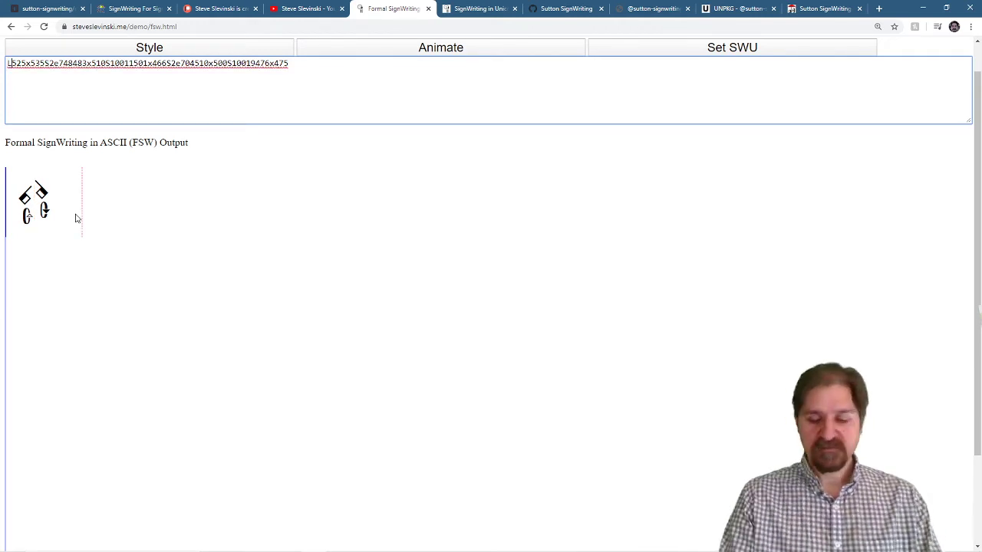
pyautogui.press('BackSpace')
pyautogui.write('R')
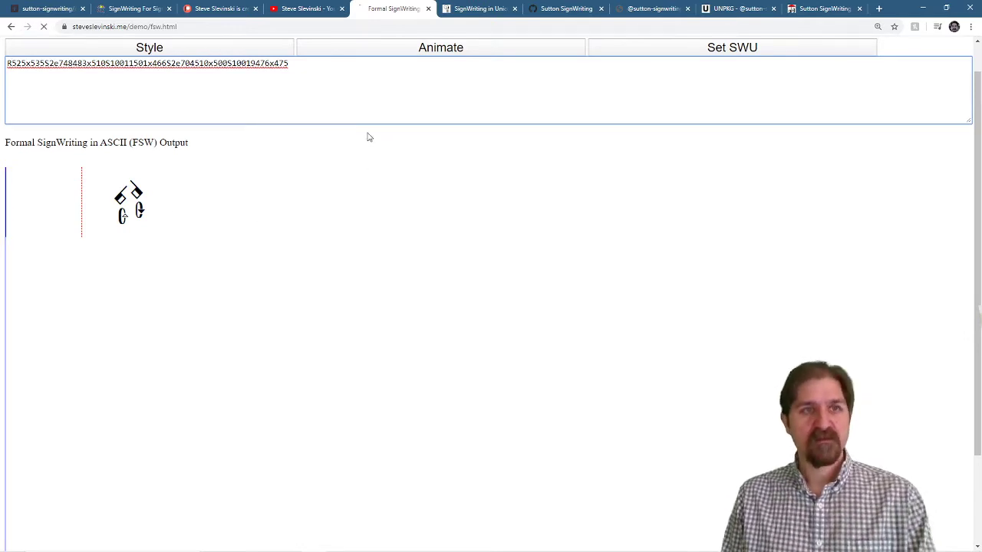
pyautogui.hotkey('ctrl', 'a')
pyautogui.hotkey('ctrl', 'v')
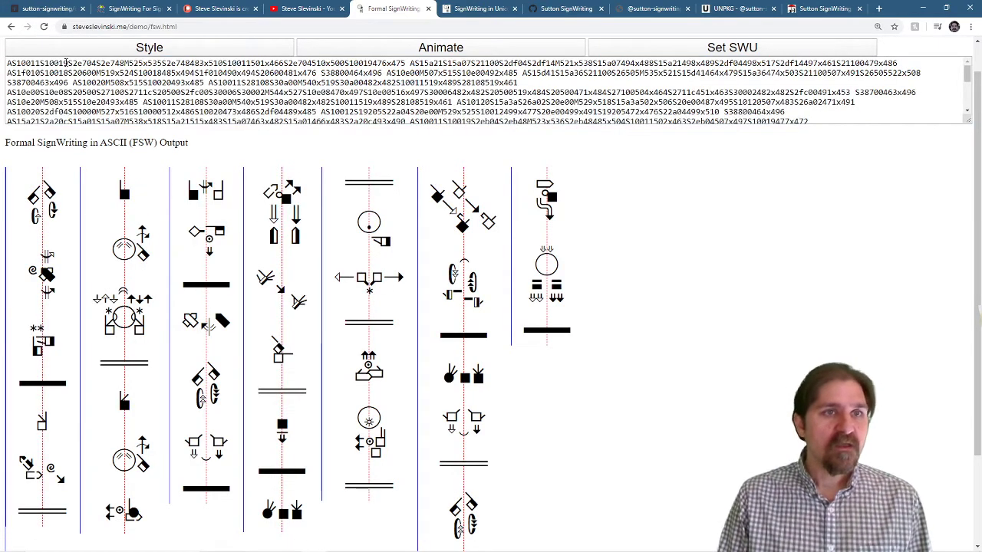
# Delete the rest of the first line after S2e748, then undo to restore its signs.
pyautogui.moveTo(123, 63); pyautogui.dragTo(3, 74)
pyautogui.press('BackSpace')
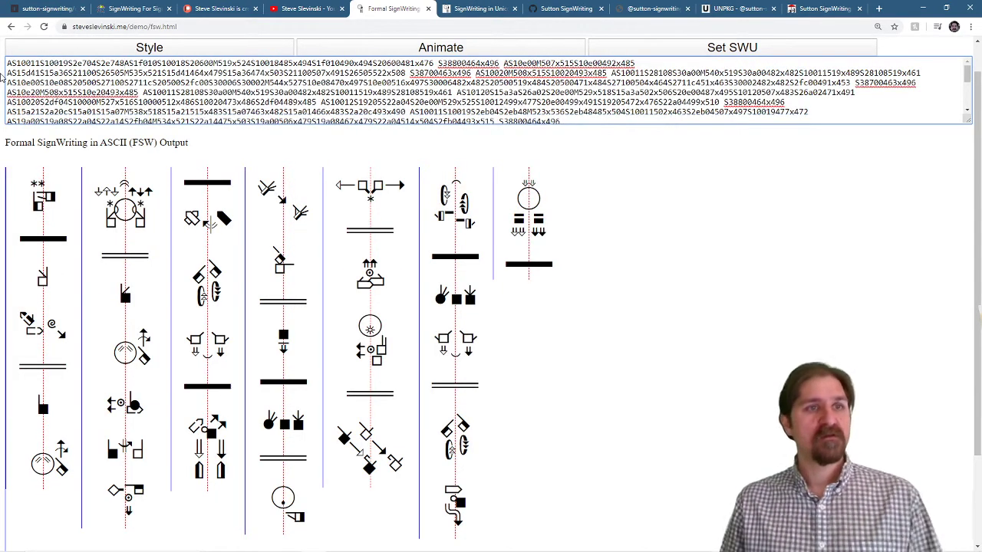
pyautogui.scroll(1, 115, 108)
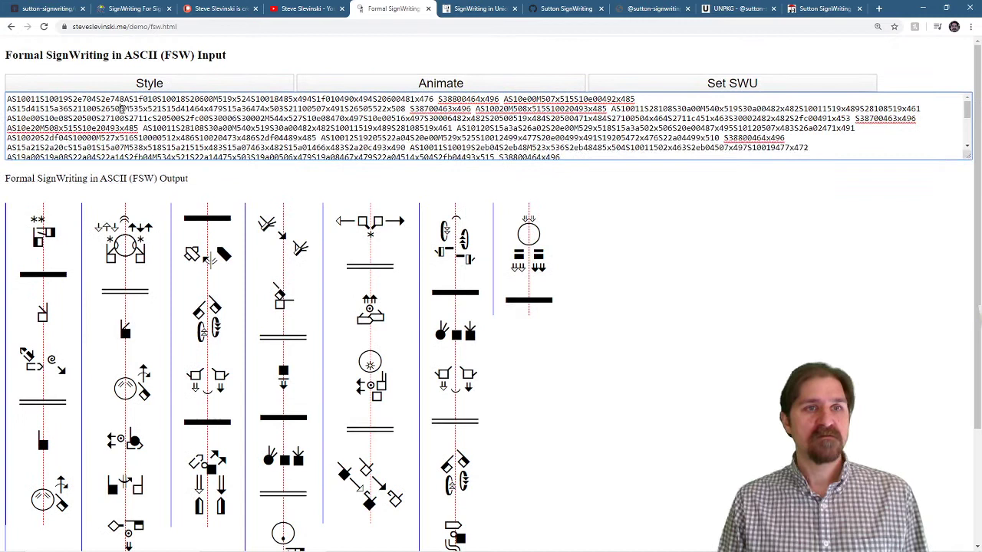
pyautogui.hotkey('shift', 'Right')
pyautogui.hotkey('shift', 'Right')
pyautogui.hotkey('shift', 'Right')
pyautogui.hotkey('shift', 'Right')
pyautogui.hotkey('shift', 'Right')
pyautogui.hotkey('shift', 'Right')
pyautogui.hotkey('shift', 'Right')
pyautogui.hotkey('shift', 'Right')
pyautogui.hotkey('shift', 'Right')
pyautogui.hotkey('shift', 'Right')
pyautogui.hotkey('shift', 'Right')
pyautogui.hotkey('shift', 'Right')
pyautogui.hotkey('shift', 'Right')
pyautogui.hotkey('shift', 'Right')
pyautogui.hotkey('shift', 'Right')
pyautogui.hotkey('shift', 'Right')
pyautogui.hotkey('shift', 'Right')
pyautogui.hotkey('shift', 'Right')
pyautogui.hotkey('shift', 'Right')
pyautogui.hotkey('shift', 'Right')
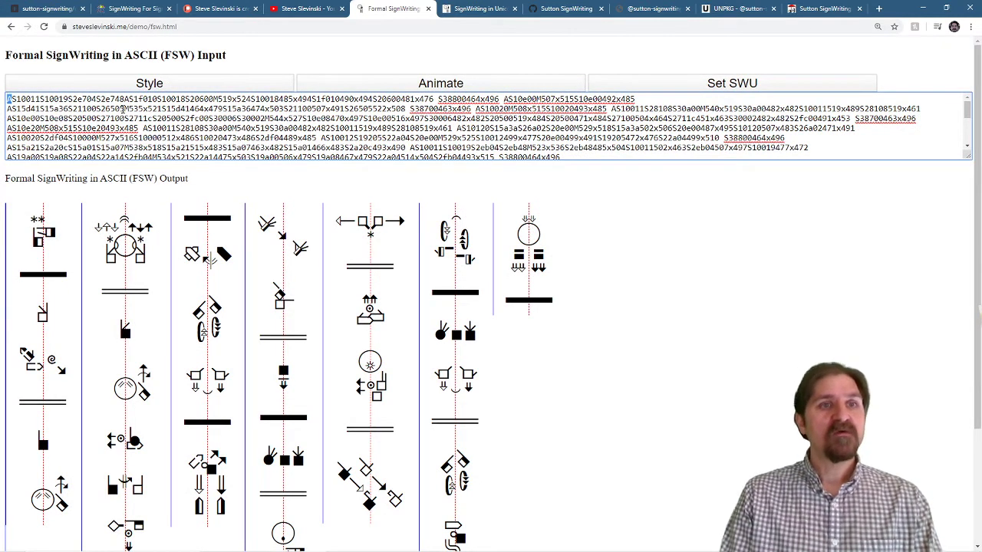
pyautogui.hotkey('shift', 'Right')
pyautogui.hotkey('shift', 'Right')
pyautogui.hotkey('shift', 'Right')
pyautogui.hotkey('shift', 'Right')
pyautogui.hotkey('shift', 'Right')
pyautogui.hotkey('shift', 'Right')
pyautogui.hotkey('shift', 'Right')
pyautogui.hotkey('shift', 'Right')
pyautogui.hotkey('shift', 'Right')
pyautogui.hotkey('shift', 'Right')
pyautogui.hotkey('shift', 'Right')
pyautogui.hotkey('shift', 'Right')
pyautogui.hotkey('shift', 'Right')
pyautogui.hotkey('shift', 'Right')
pyautogui.hotkey('shift', 'Right')
pyautogui.hotkey('shift', 'Right')
pyautogui.hotkey('shift', 'Right')
pyautogui.hotkey('shift', 'Right')
pyautogui.hotkey('shift', 'Right')
pyautogui.hotkey('shift', 'Right')
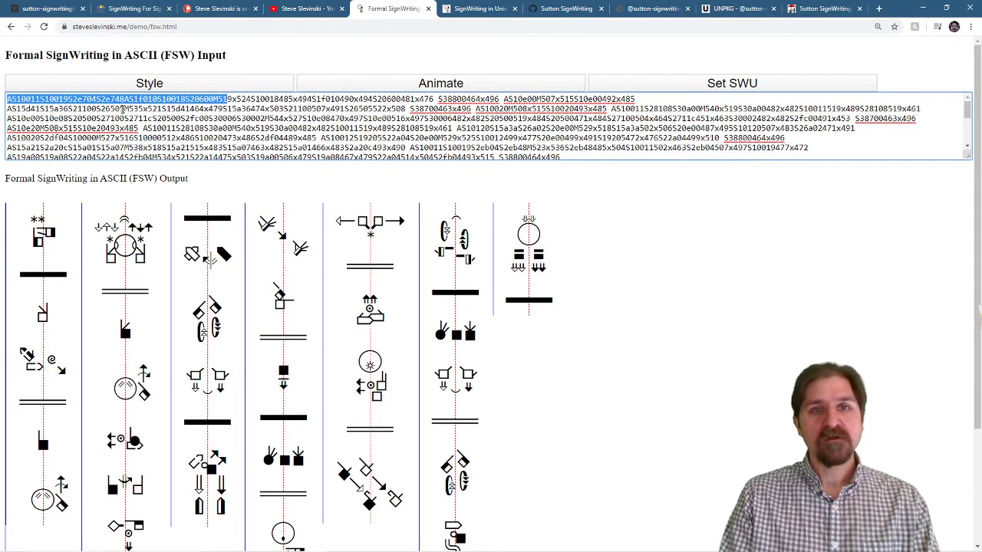
pyautogui.hotkey('shift', 'Right')
pyautogui.hotkey('shift', 'Right')
pyautogui.hotkey('shift', 'Right')
pyautogui.hotkey('shift', 'Right')
pyautogui.hotkey('shift', 'Right')
pyautogui.hotkey('shift', 'Right')
pyautogui.hotkey('shift', 'Right')
pyautogui.hotkey('shift', 'Right')
pyautogui.hotkey('shift', 'Right')
pyautogui.hotkey('shift', 'Right')
pyautogui.hotkey('shift', 'Right')
pyautogui.hotkey('shift', 'Right')
pyautogui.hotkey('shift', 'Right')
pyautogui.hotkey('shift', 'Right')
pyautogui.hotkey('shift', 'Right')
pyautogui.hotkey('shift', 'Right')
pyautogui.hotkey('shift', 'Right')
pyautogui.hotkey('shift', 'Right')
pyautogui.hotkey('shift', 'Right')
pyautogui.hotkey('shift', 'Right')
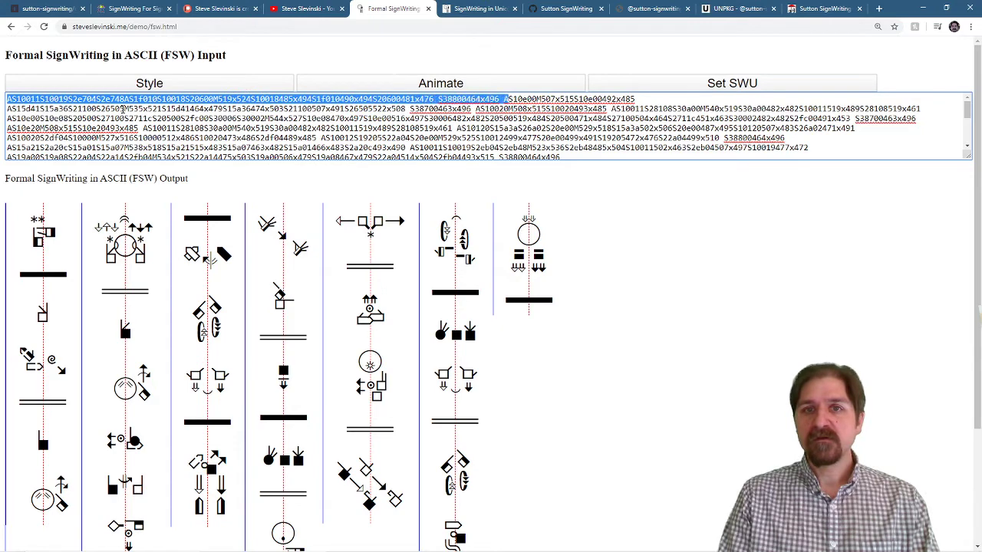
pyautogui.hotkey('ctrl', 'z')
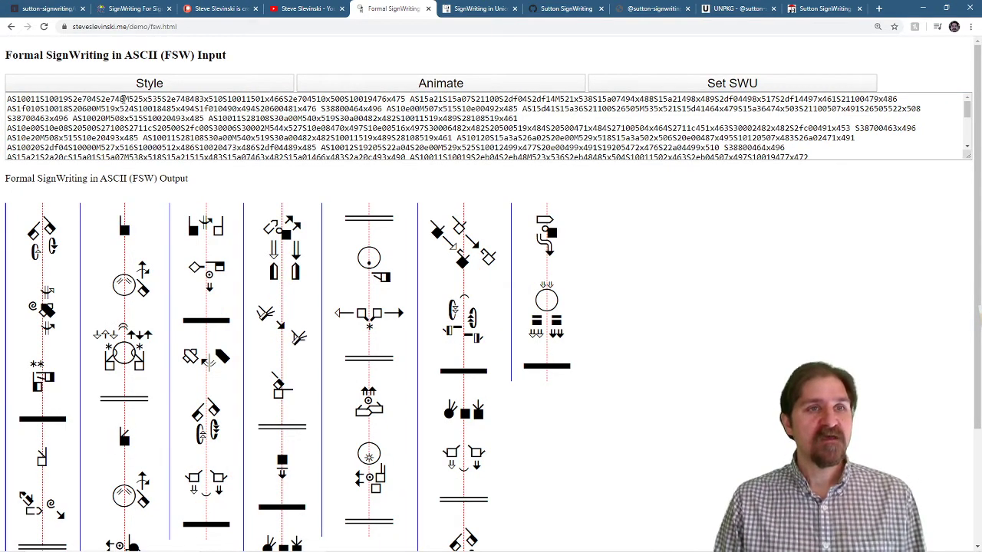
# Strip the first sign's AS…S2e748 prefix and its M, putting it in lane L.
pyautogui.moveTo(125, 100); pyautogui.dragTo(2, 91)
pyautogui.press('Delete')
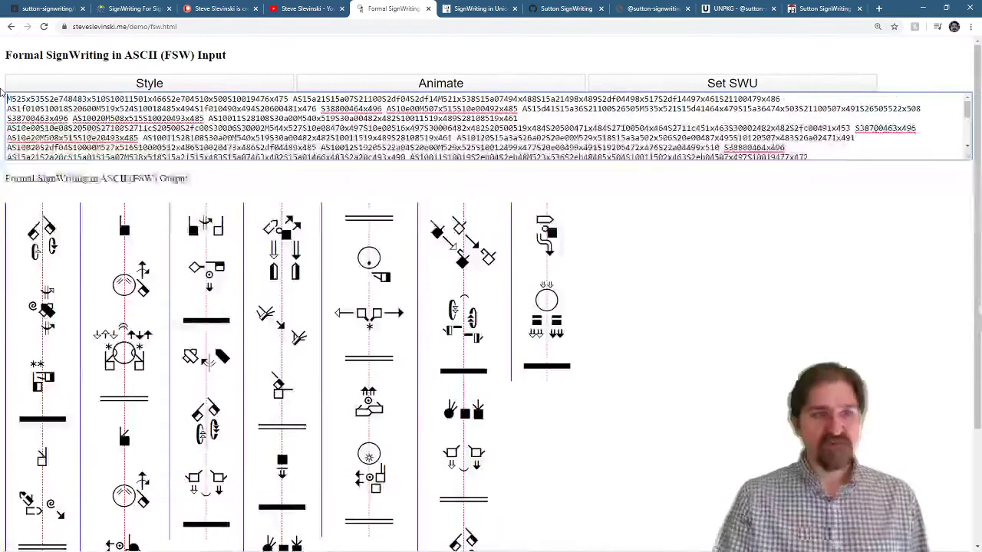
pyautogui.press('Delete')
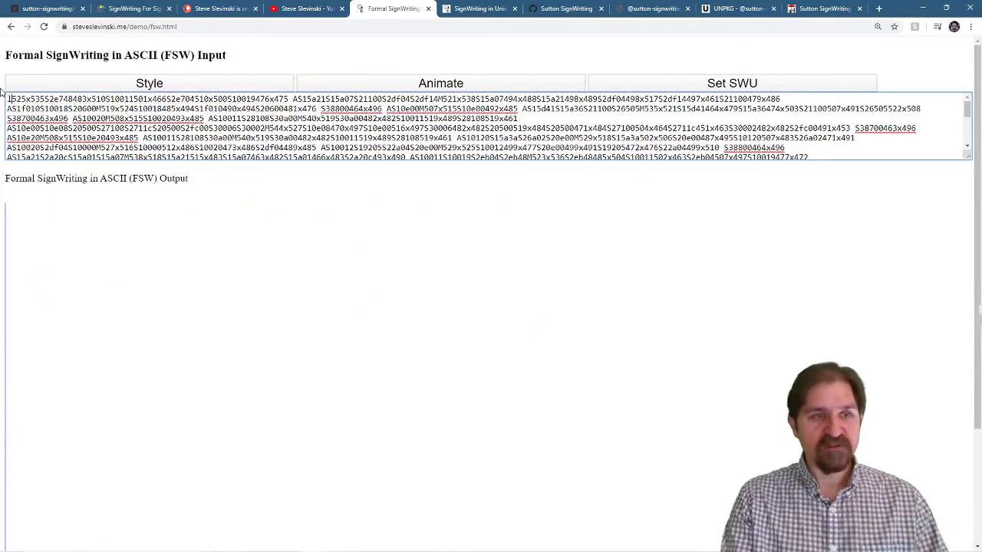
pyautogui.press('Delete')
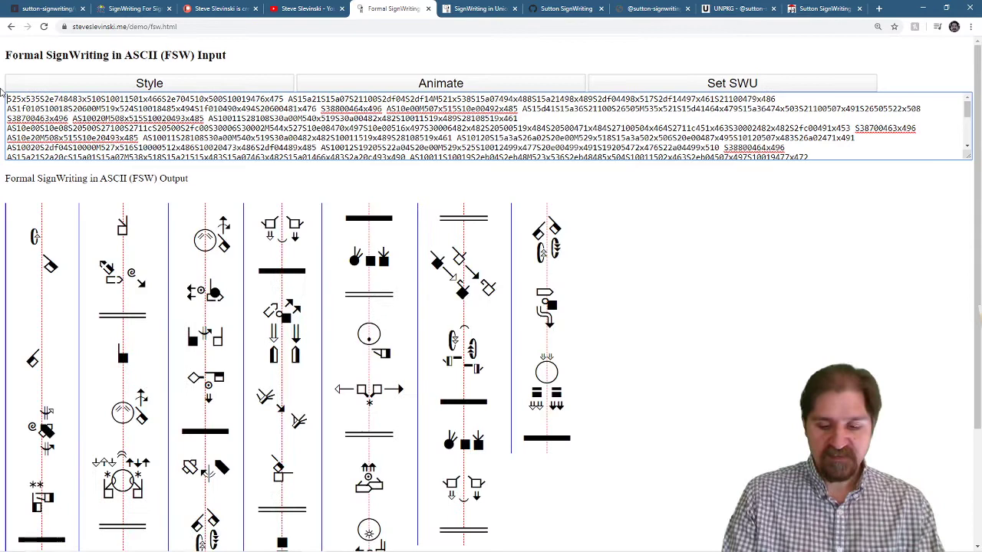
pyautogui.write('L')
# Cycle the first sign's lane letter through M, L and finally R.
pyautogui.click(6, 96)
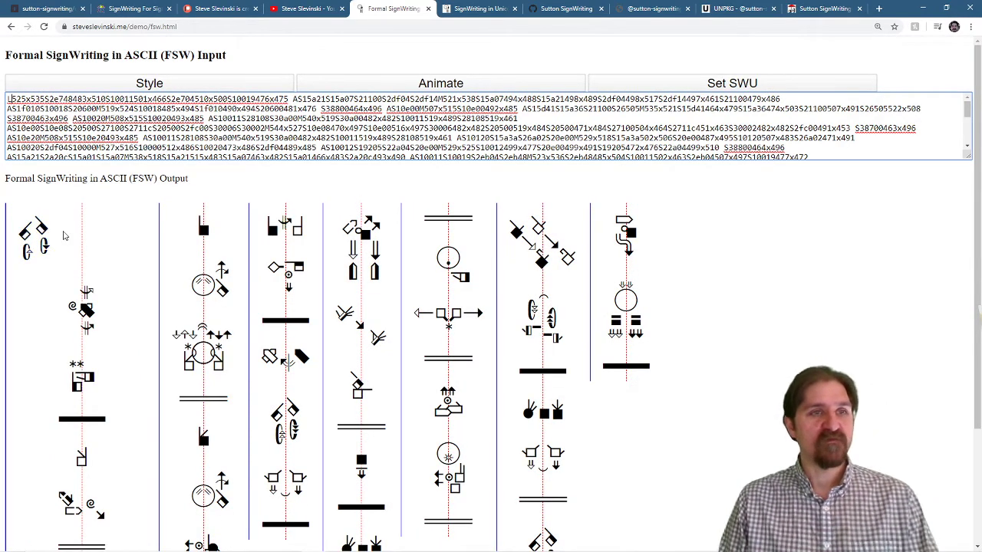
pyautogui.hotkey('shift', 'Left')
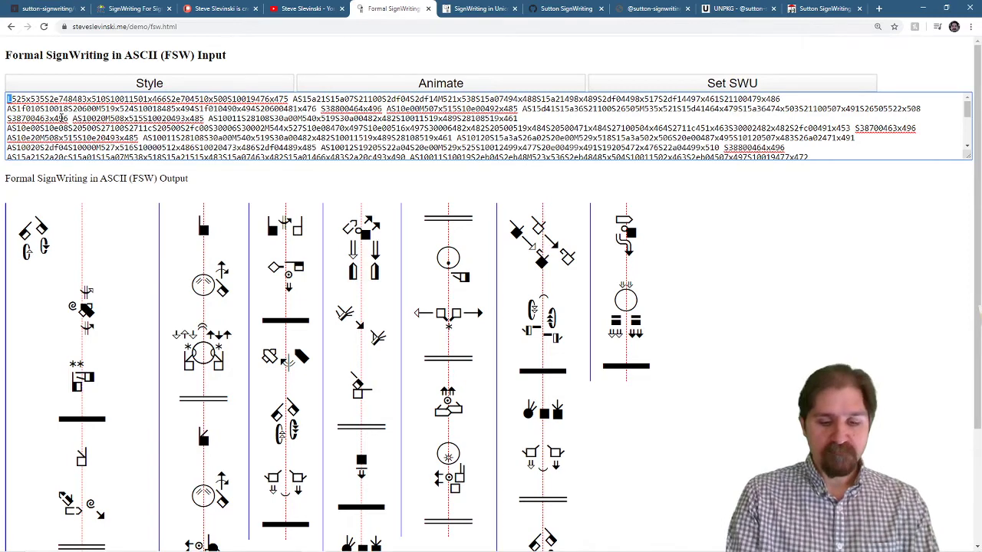
pyautogui.write('M')
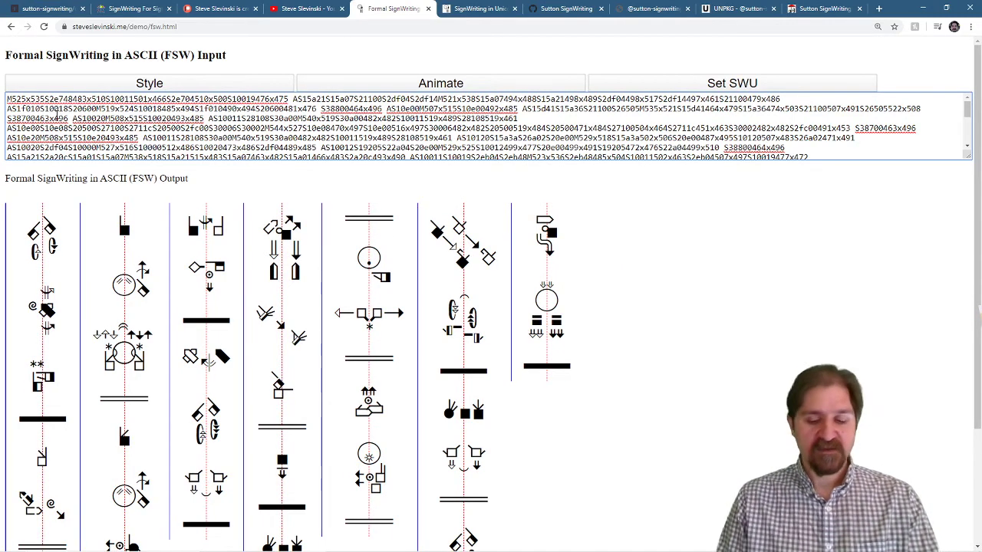
pyautogui.hotkey('shift', 'Left')
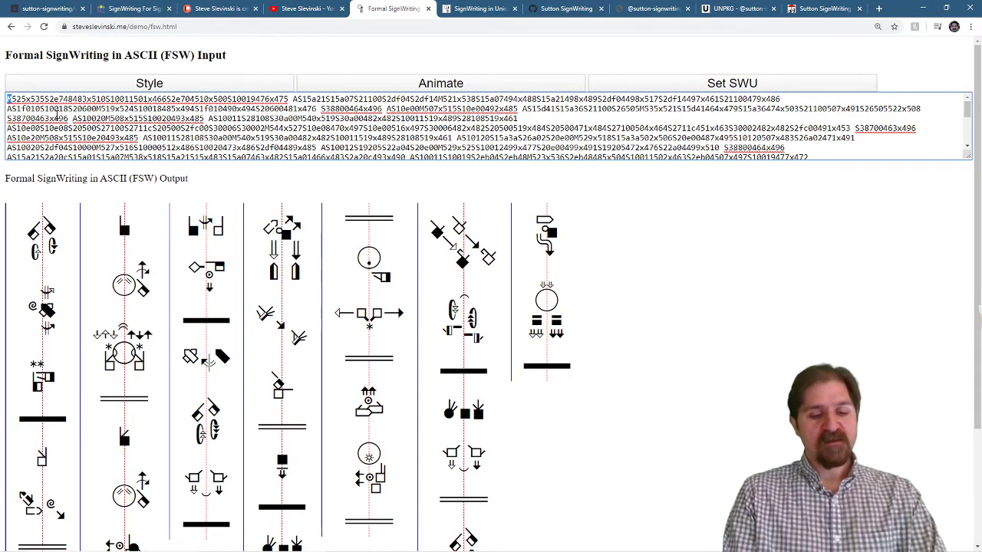
pyautogui.write('L')
pyautogui.hotkey('shift', 'Left')
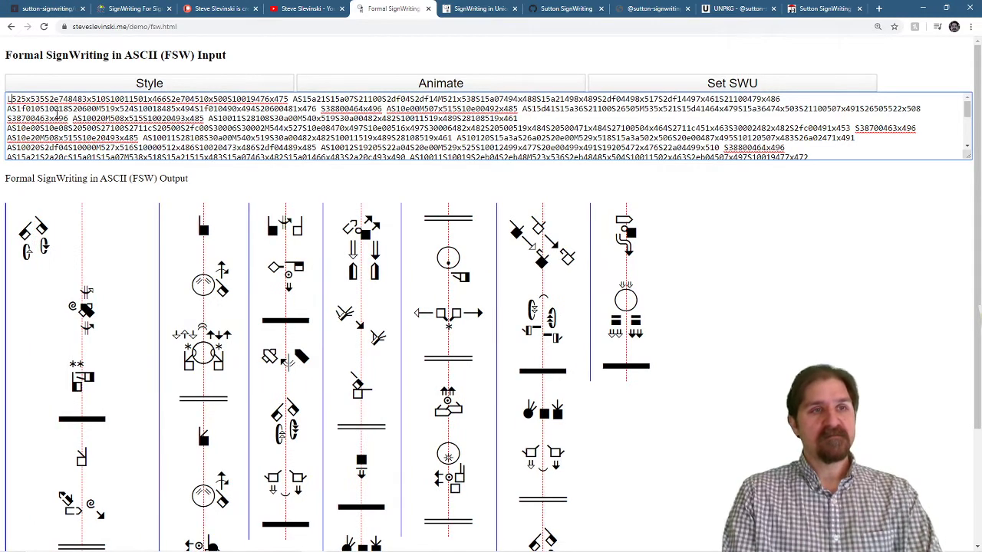
pyautogui.write('R')
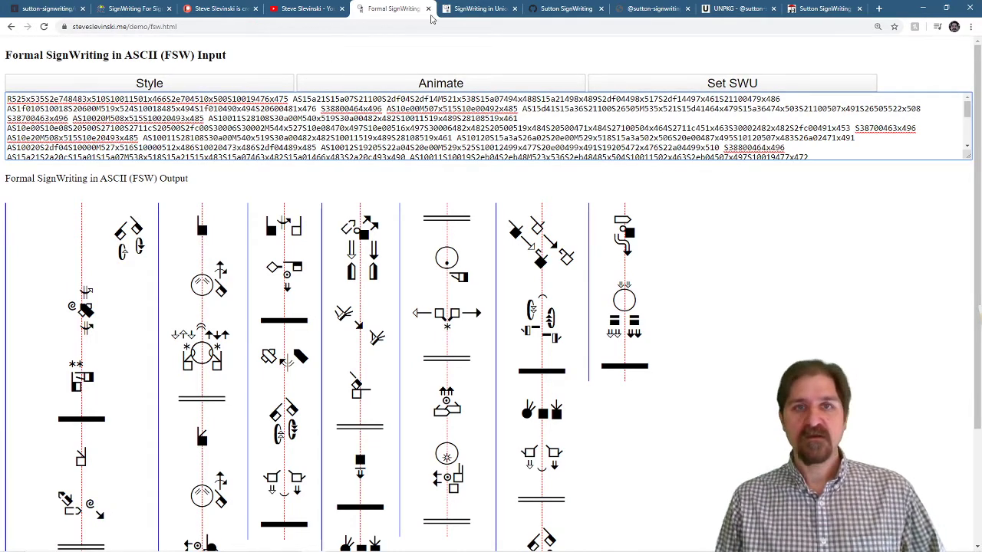
# Check the SWU demo tab, return to the FSW demo, and delete the R lane letter.
pyautogui.click(480, 9)
pyautogui.click(396, 9)
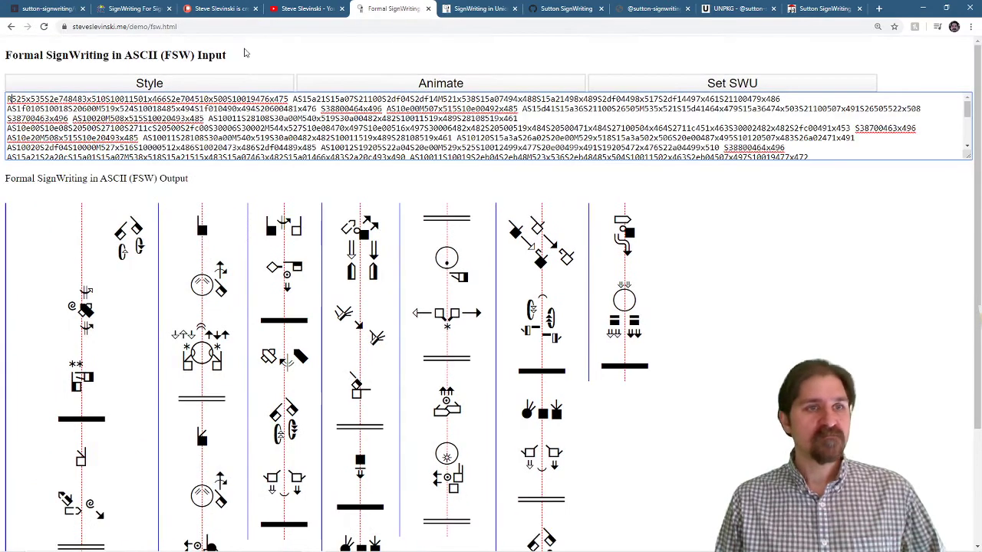
pyautogui.press('BackSpace')
# Restore the middle lane M and delete every sign except the first.
pyautogui.write('M')
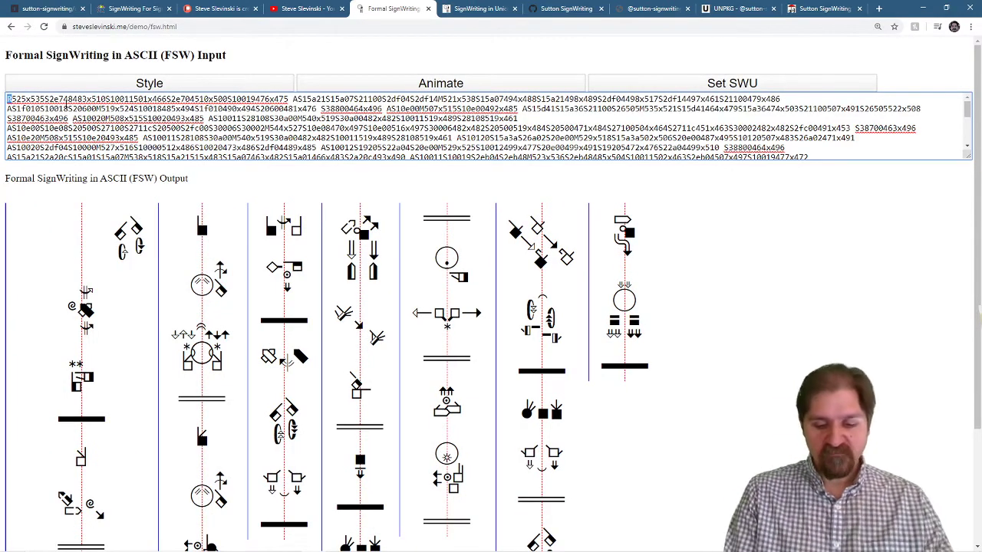
pyautogui.doubleClick(65, 99)
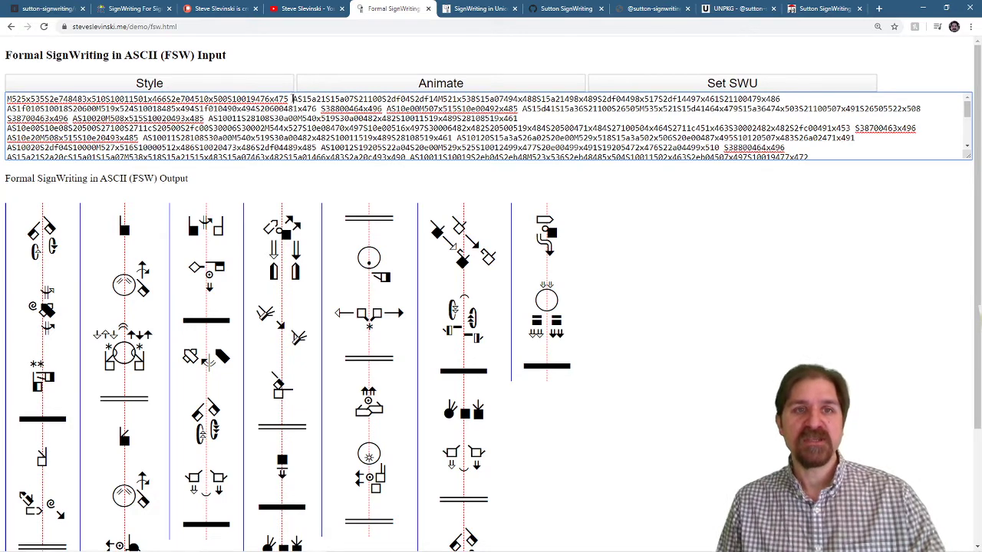
pyautogui.moveTo(292, 98); pyautogui.dragTo(564, 380)
pyautogui.press('BackSpace')
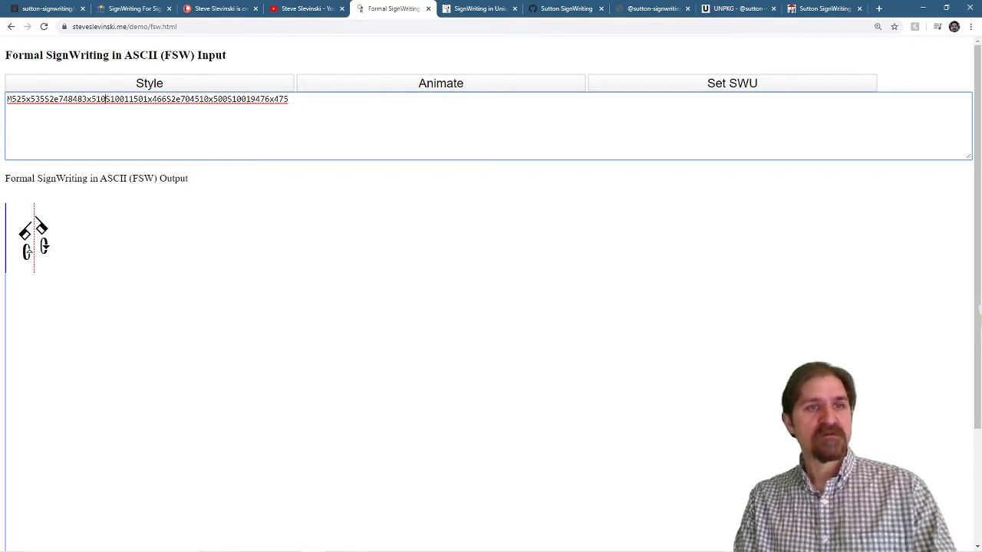
# Cycle the top-right hand symbol's rotation digit through 2, 3, 4 and 5.
pyautogui.moveTo(104, 99); pyautogui.dragTo(135, 99)
pyautogui.click(125, 99)
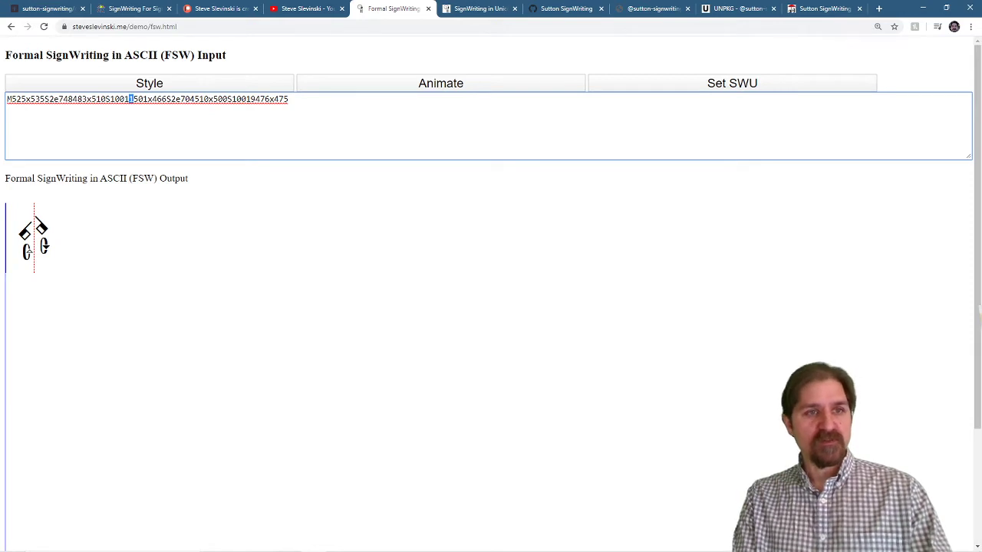
pyautogui.write('2')
pyautogui.hotkey('shift', 'Left')
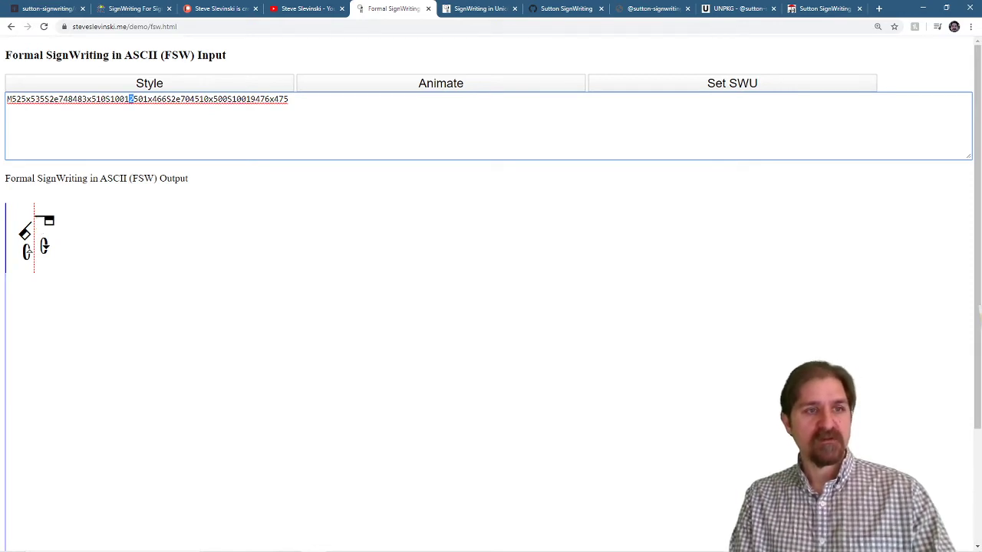
pyautogui.write('3')
pyautogui.hotkey('shift', 'Left')
pyautogui.write('4')
pyautogui.hotkey('shift', 'Left')
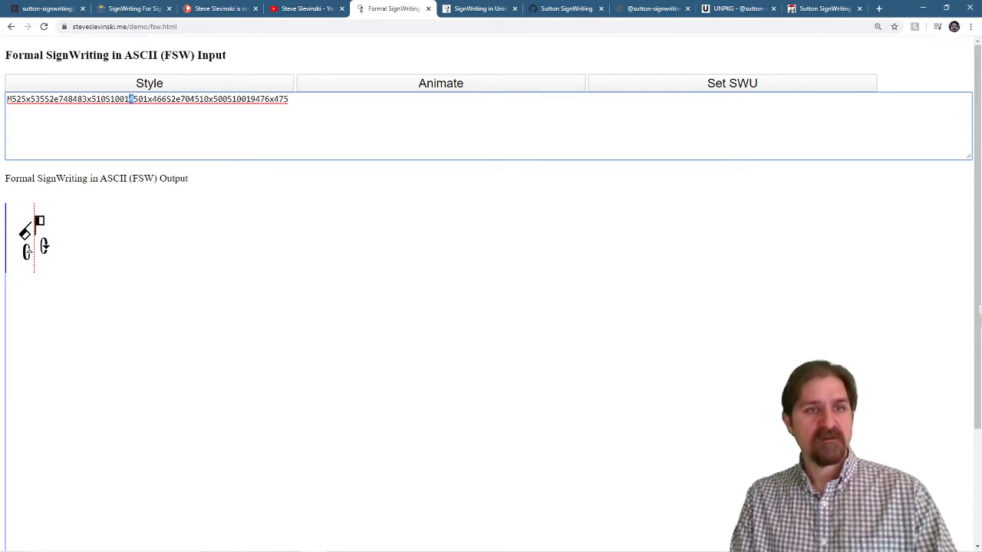
pyautogui.write('5')
# Change the fill digit so the hand symbol becomes S10045.
pyautogui.hotkey('shift', 'Left')
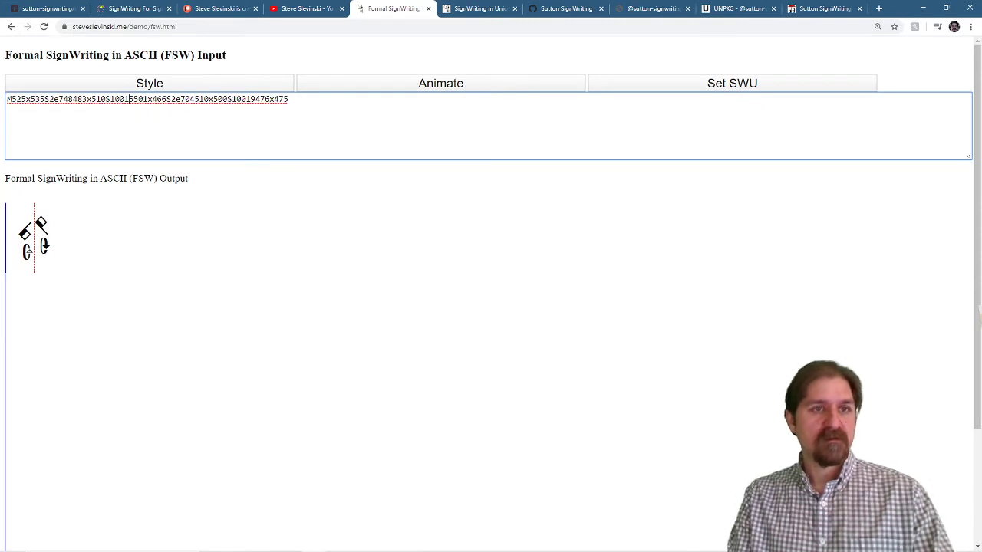
pyautogui.hotkey('shift', 'Left')
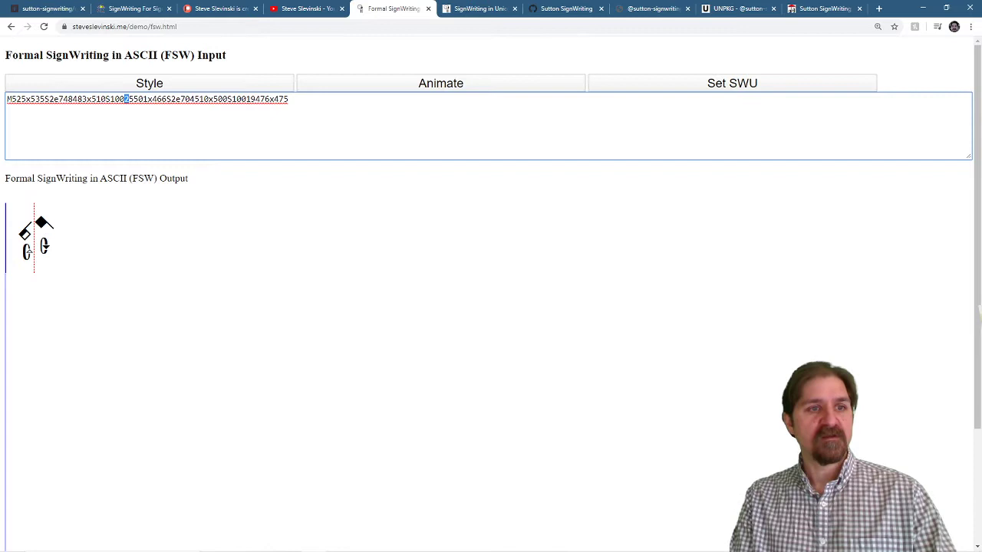
pyautogui.write('3')
pyautogui.hotkey('shift', 'Left')
pyautogui.write('4')
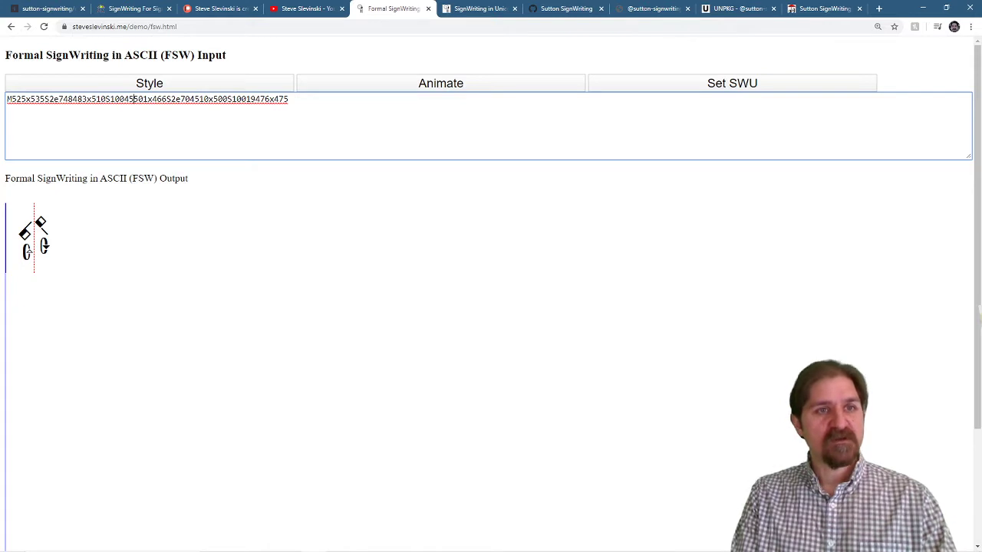
# Change the hand's position from 501x466 to 541x466 and load the sign in the SWU demo.
pyautogui.moveTo(135, 99); pyautogui.dragTo(167, 99)
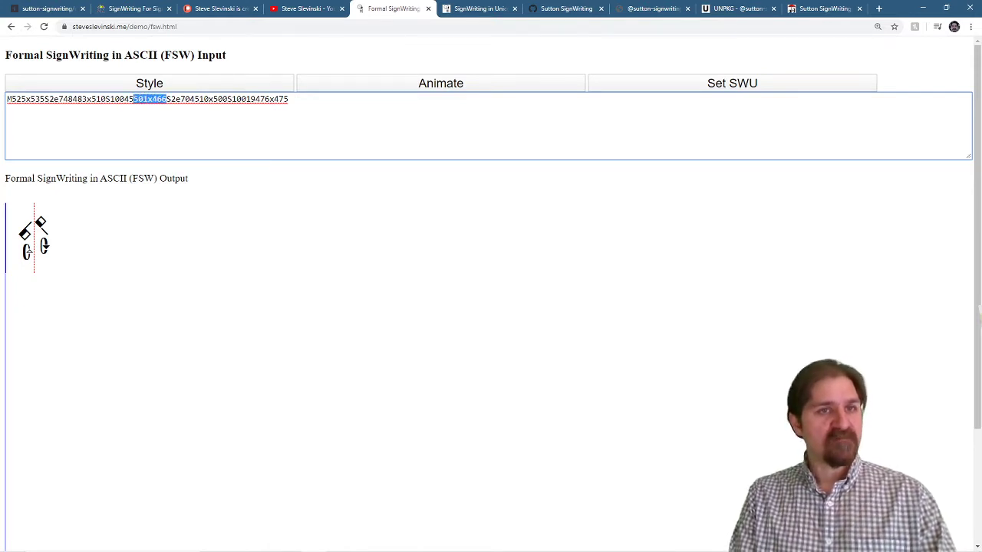
pyautogui.click(134, 99)
pyautogui.press('Delete')
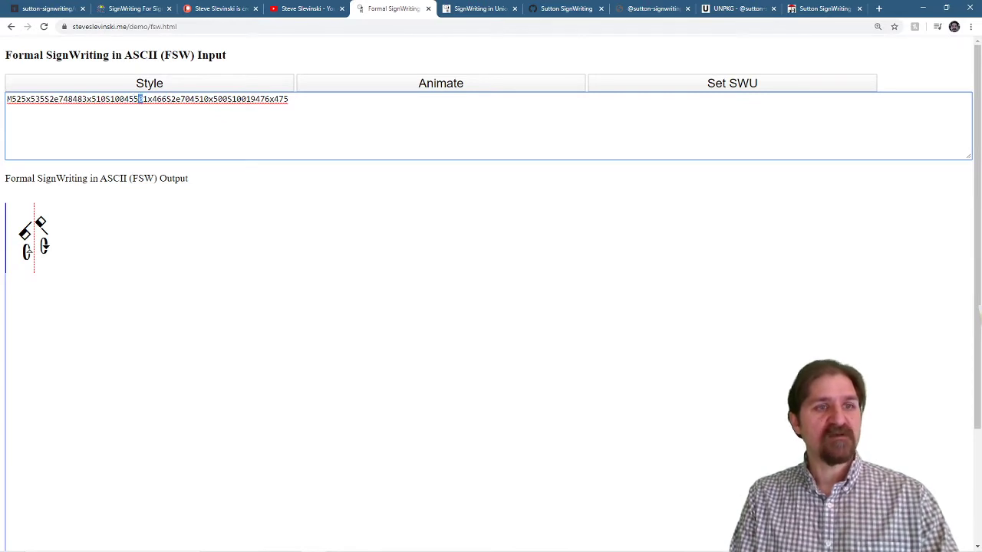
pyautogui.write('2')
pyautogui.hotkey('shift', 'Left')
pyautogui.write('3')
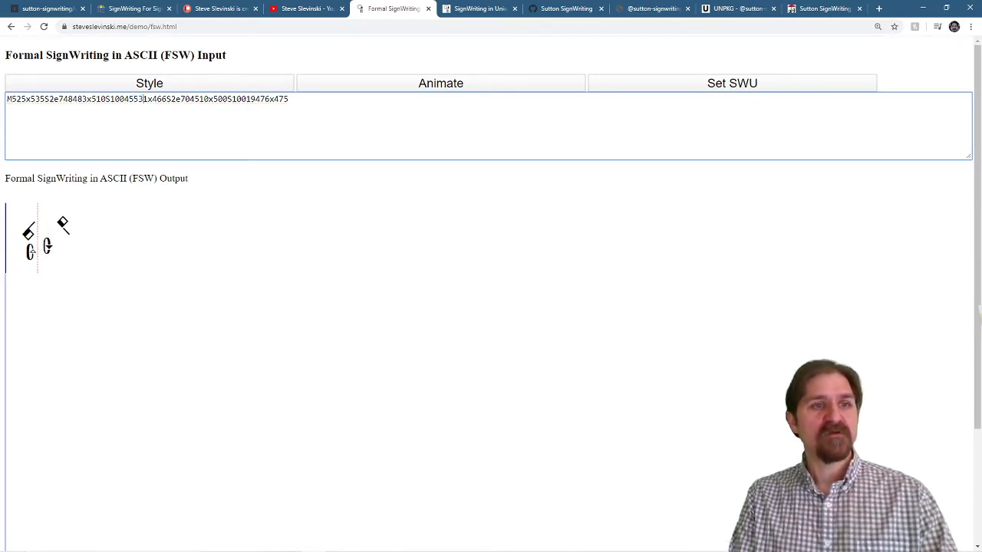
pyautogui.hotkey('shift', 'Left')
pyautogui.write('4')
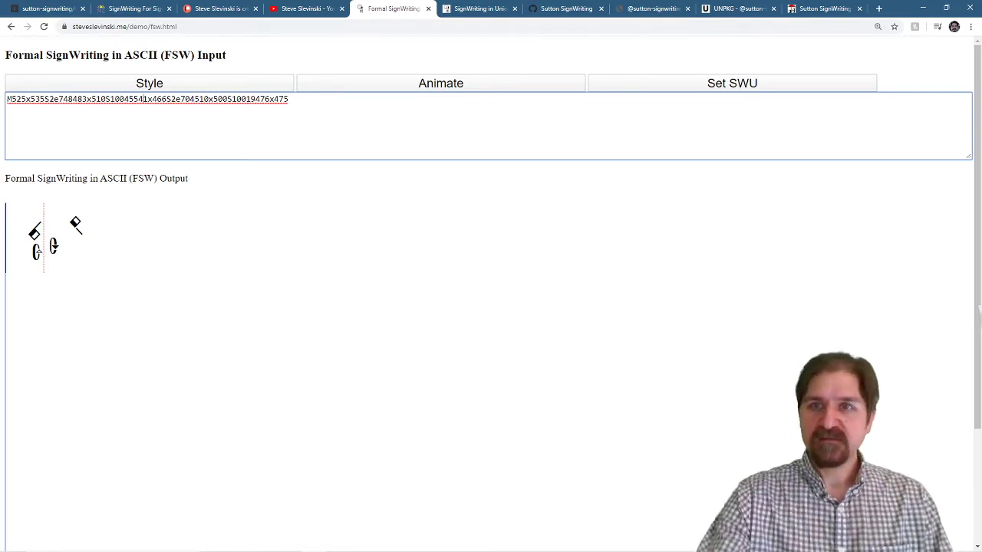
pyautogui.click(732, 83)
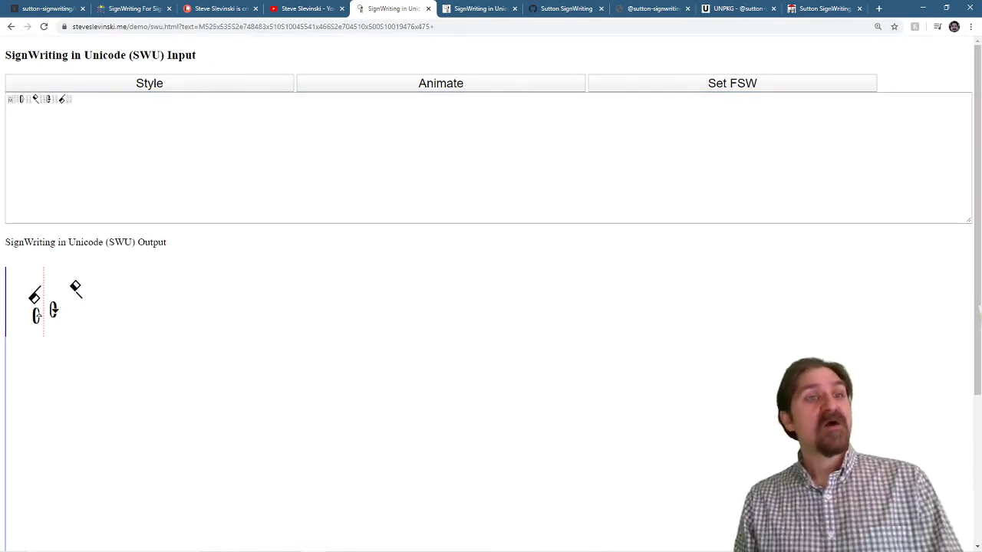
# Zoom the SWU demo to 300%, shrink the input box, and select the diamond hand character.
pyautogui.hotkey('ctrl', '+')
pyautogui.hotkey('ctrl', '+')
pyautogui.hotkey('ctrl', '+')
pyautogui.hotkey('ctrl', '+')
pyautogui.hotkey('ctrl', '+')
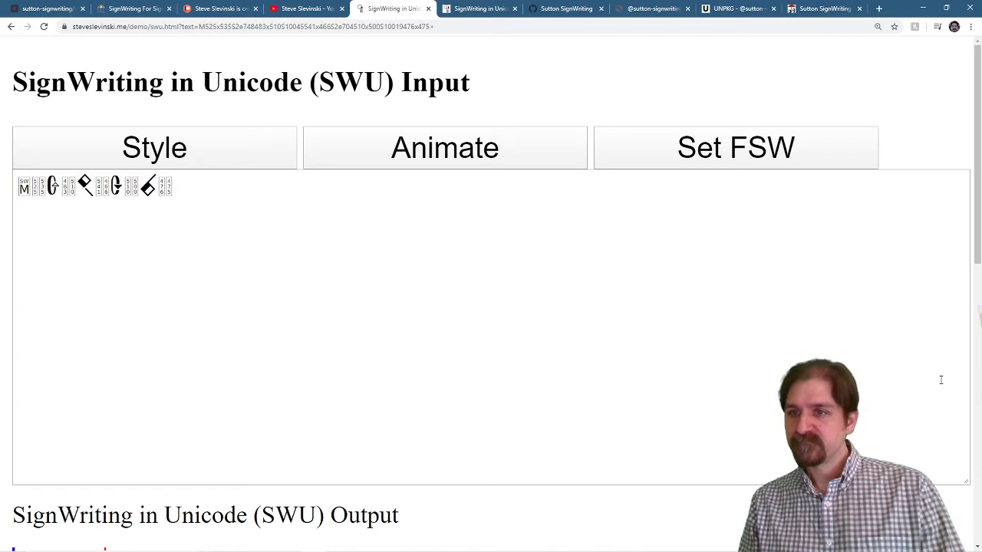
pyautogui.moveTo(964, 480); pyautogui.dragTo(893, 224)
pyautogui.click(267, 199)
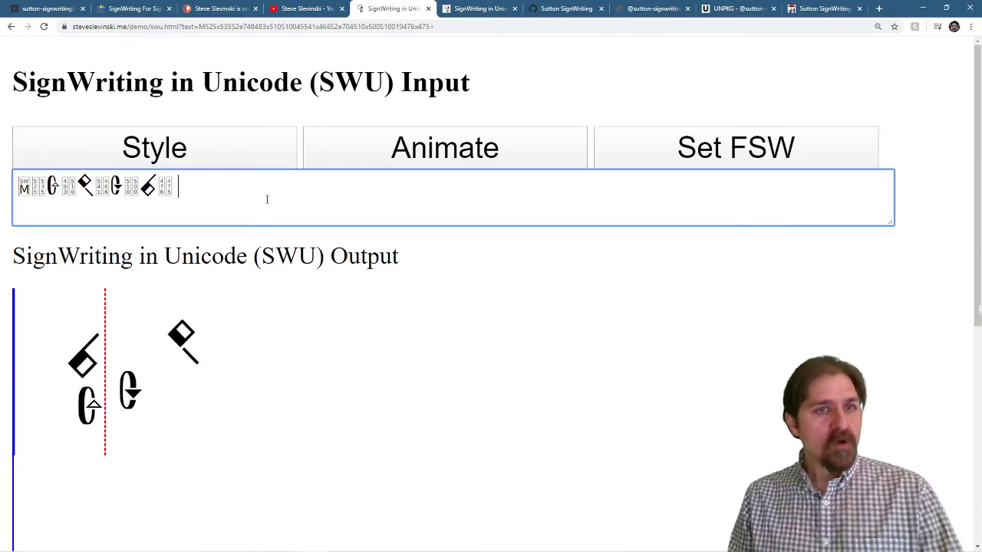
pyautogui.press('Left')
pyautogui.press('Left')
pyautogui.press('Left')
pyautogui.press('Left')
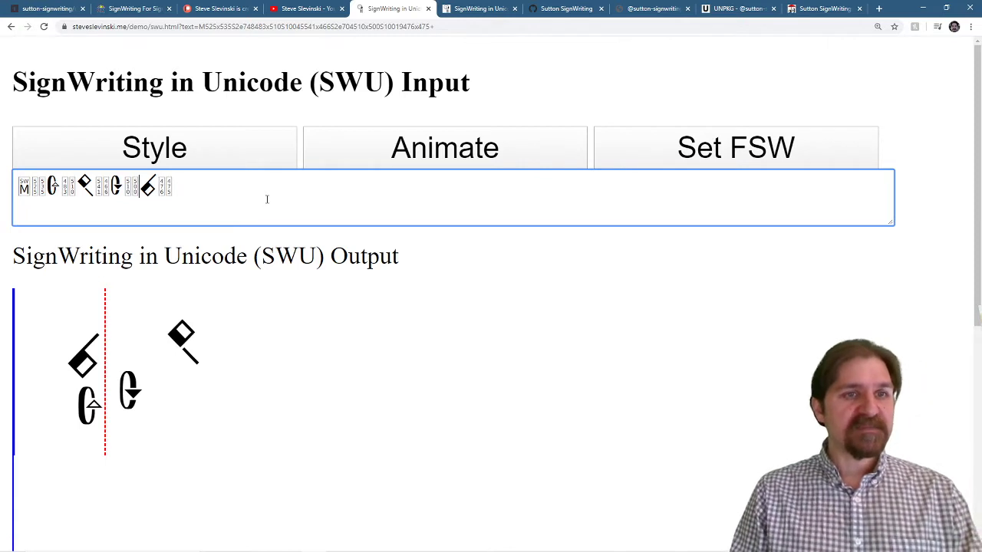
pyautogui.press('Right')
pyautogui.press('Right')
pyautogui.hotkey('shift', 'Left')
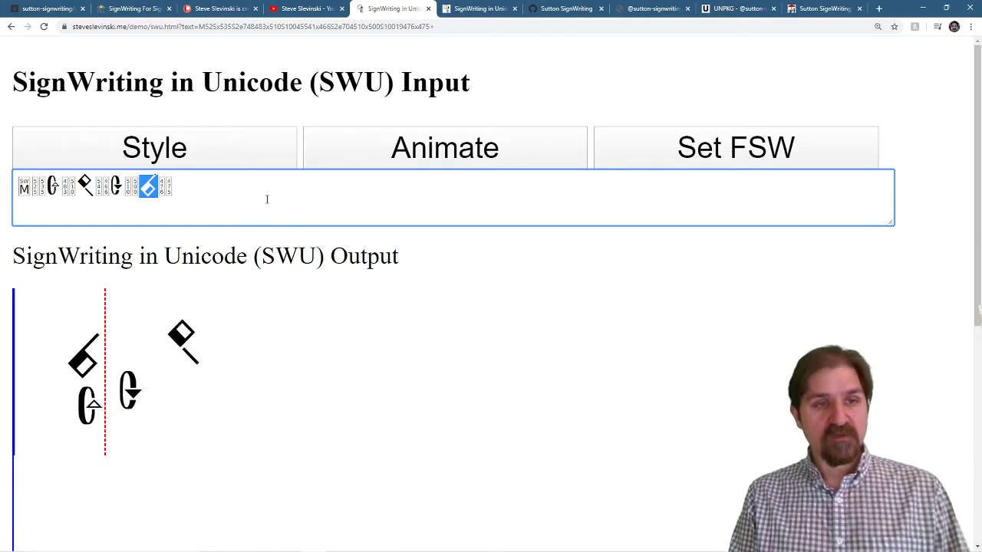
# Paste the copied character over three neighbouring characters in the SWU input.
pyautogui.press('Left')
pyautogui.press('Left')
pyautogui.press('Left')
pyautogui.hotkey('shift', 'Right')
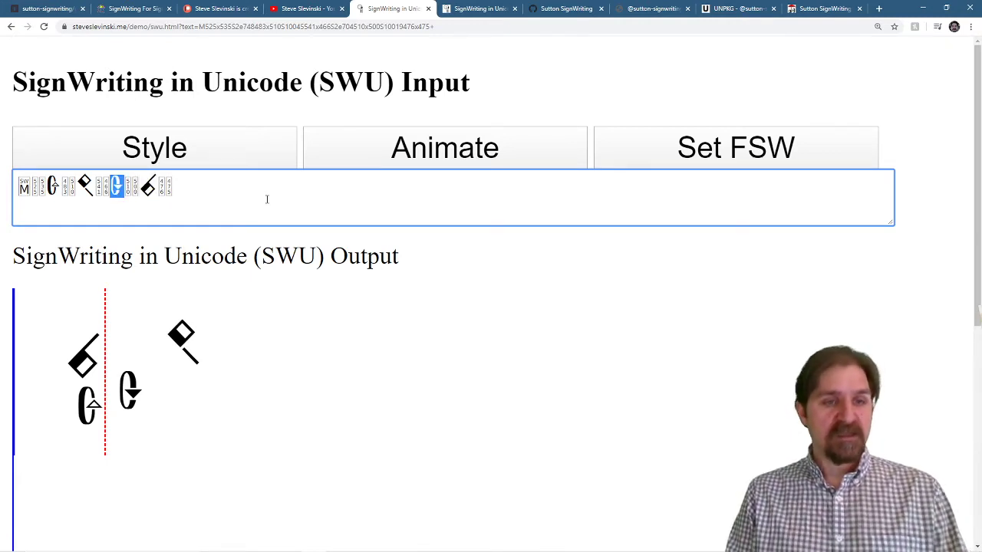
pyautogui.hotkey('ctrl', 'v')
pyautogui.press('Left')
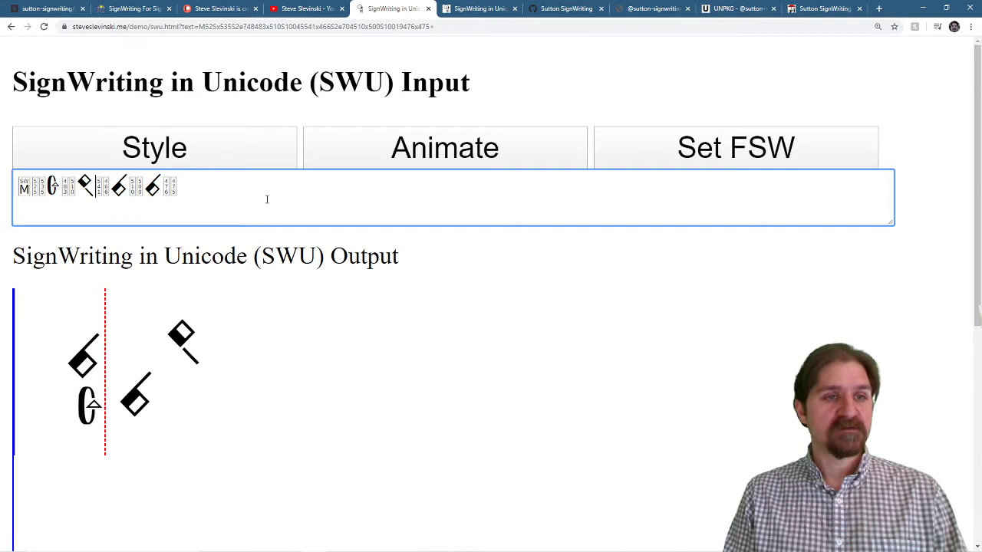
pyautogui.hotkey('shift', 'Left')
pyautogui.hotkey('ctrl', 'v')
pyautogui.press('Left')
pyautogui.press('Left')
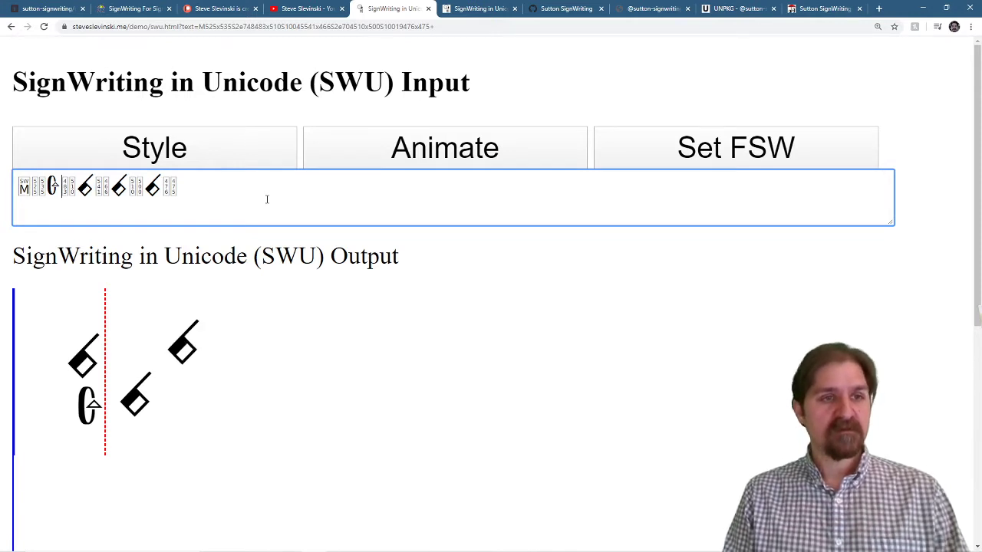
pyautogui.hotkey('shift', 'Left')
pyautogui.hotkey('ctrl', 'v')
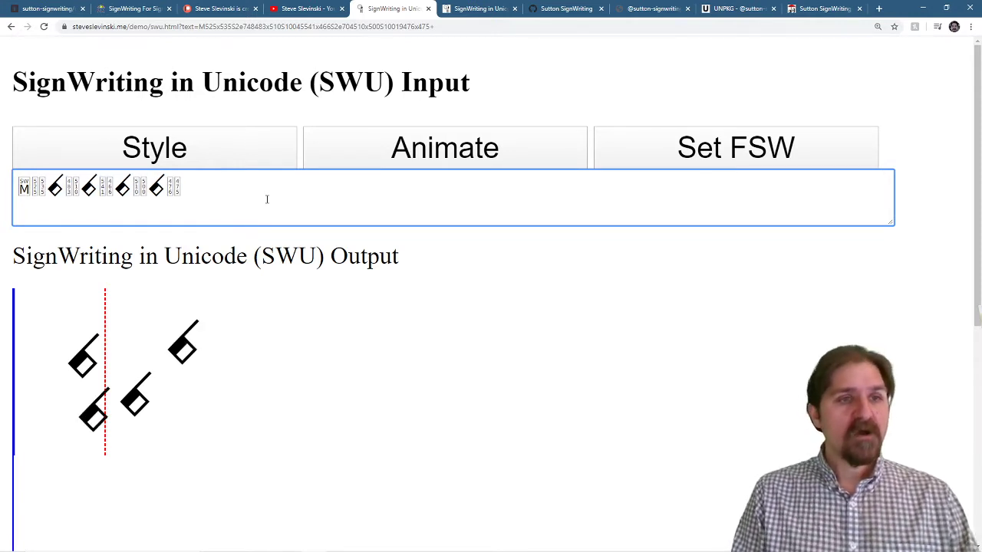
# Paste new coordinate digits to move the hands up, then zoom out to 175%.
pyautogui.hotkey('shift', 'Right')
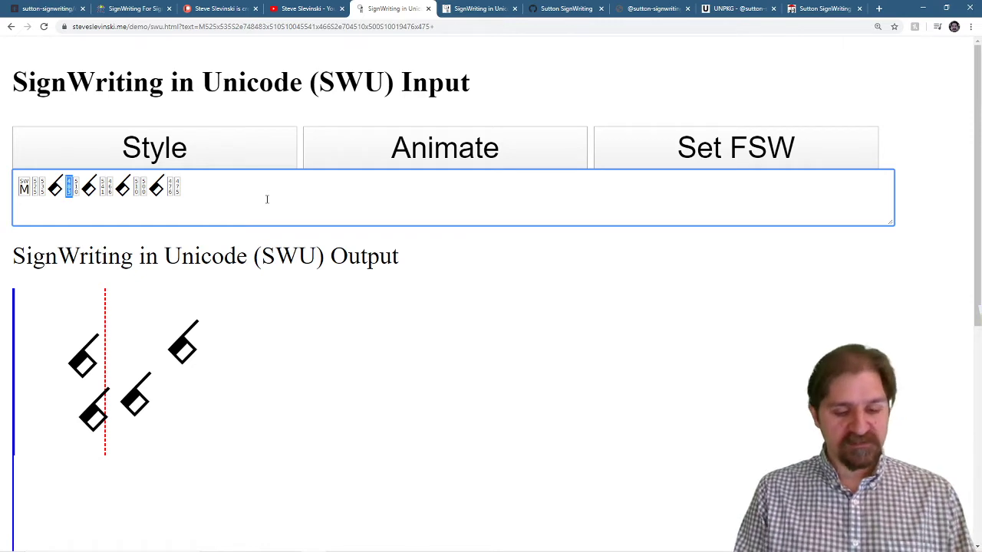
pyautogui.press('Right')
pyautogui.hotkey('shift', 'Right')
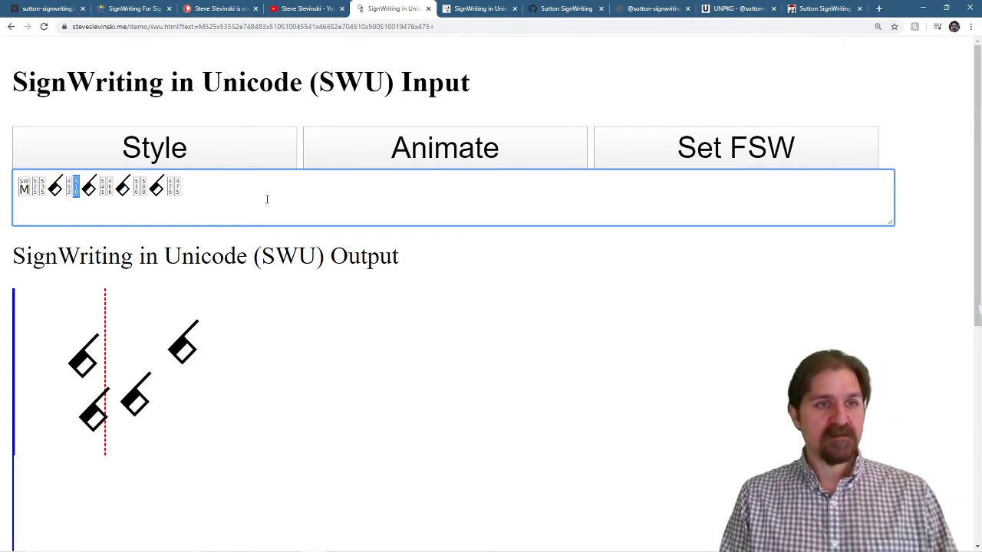
pyautogui.hotkey('ctrl', 'v')
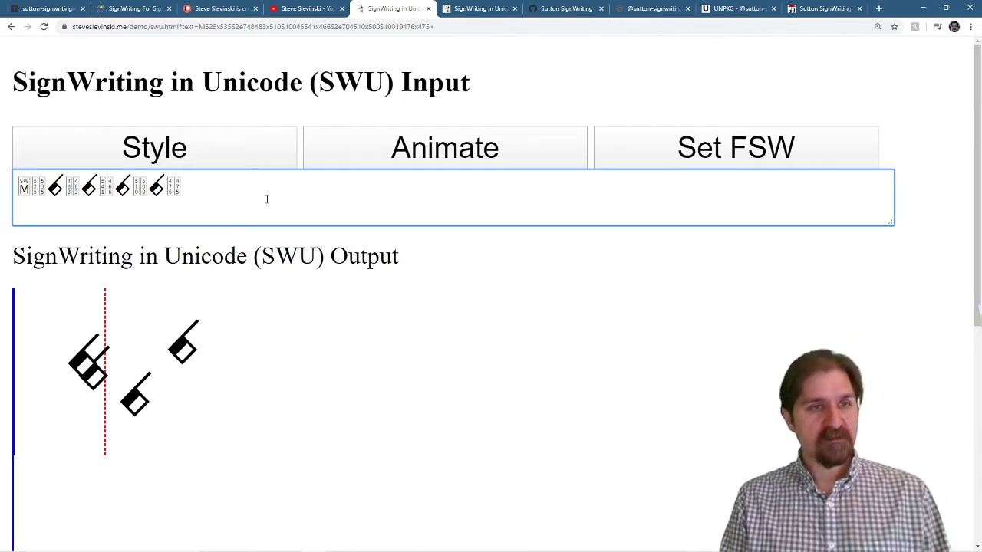
pyautogui.press('Right')
pyautogui.hotkey('shift', 'Right')
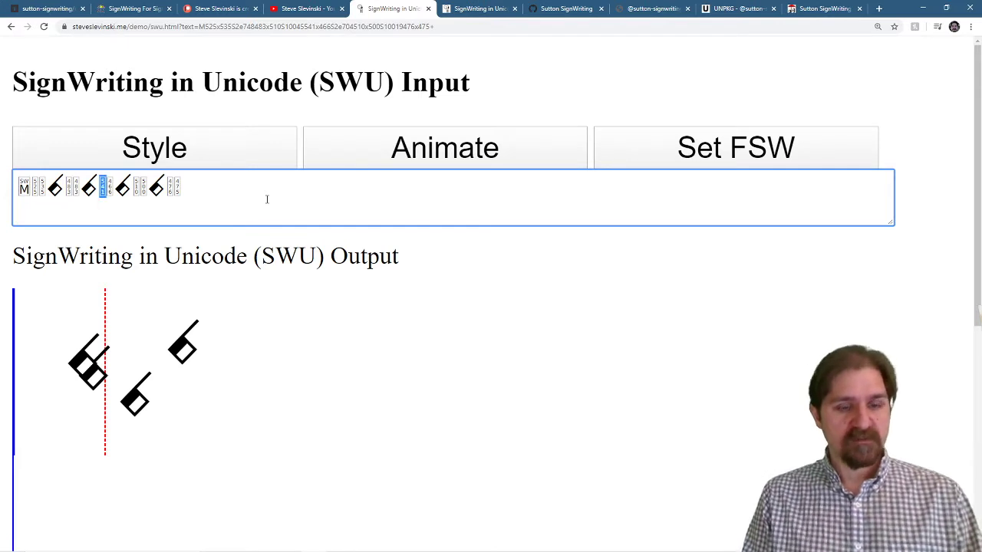
pyautogui.hotkey('ctrl', 'v')
pyautogui.press('Right')
pyautogui.press('Right')
pyautogui.press('Right')
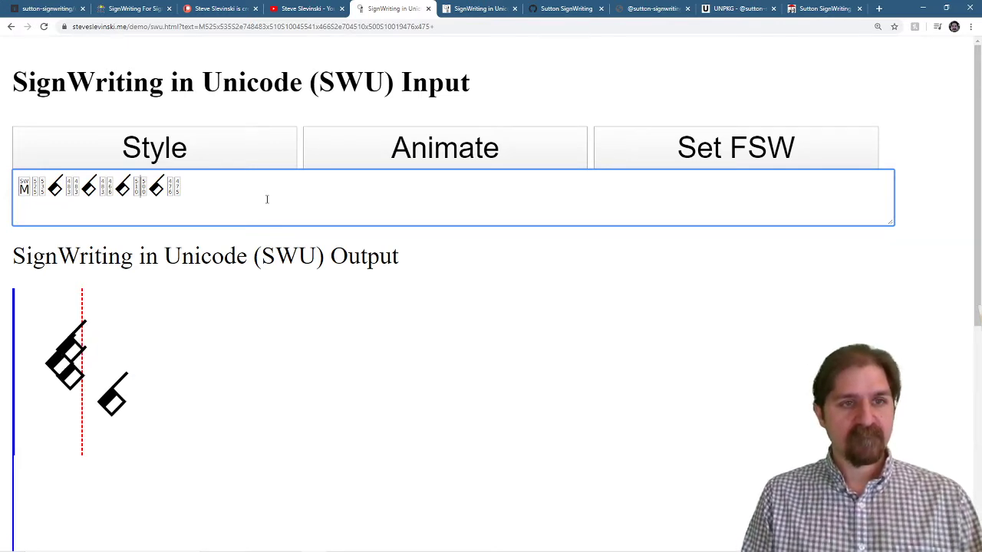
pyautogui.hotkey('shift', 'Right')
pyautogui.hotkey('ctrl', 'v')
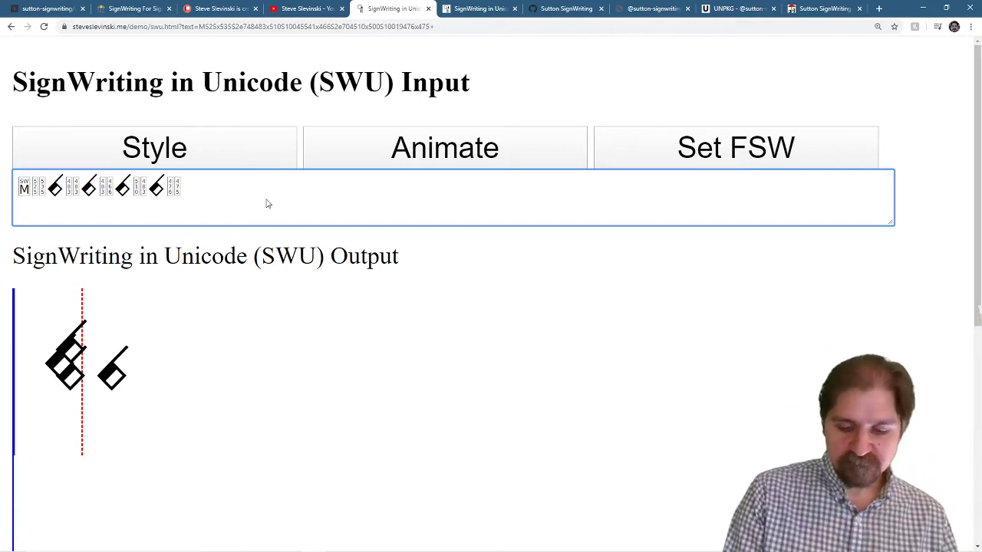
pyautogui.hotkey('ctrl', '-')
pyautogui.hotkey('ctrl', '-')
pyautogui.hotkey('ctrl', '-')
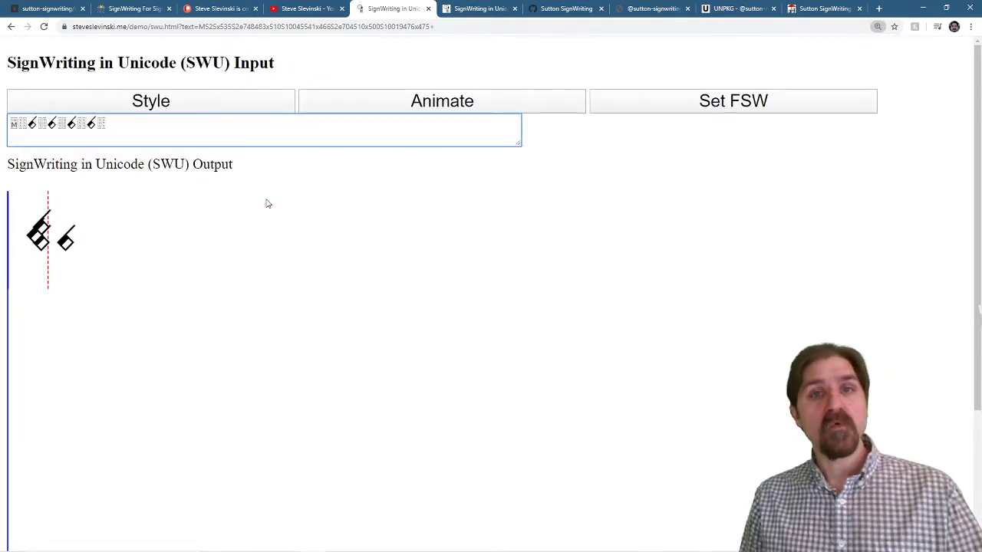
# View the other SWU demo page's source, zoomed to 250%.
pyautogui.click(491, 10)
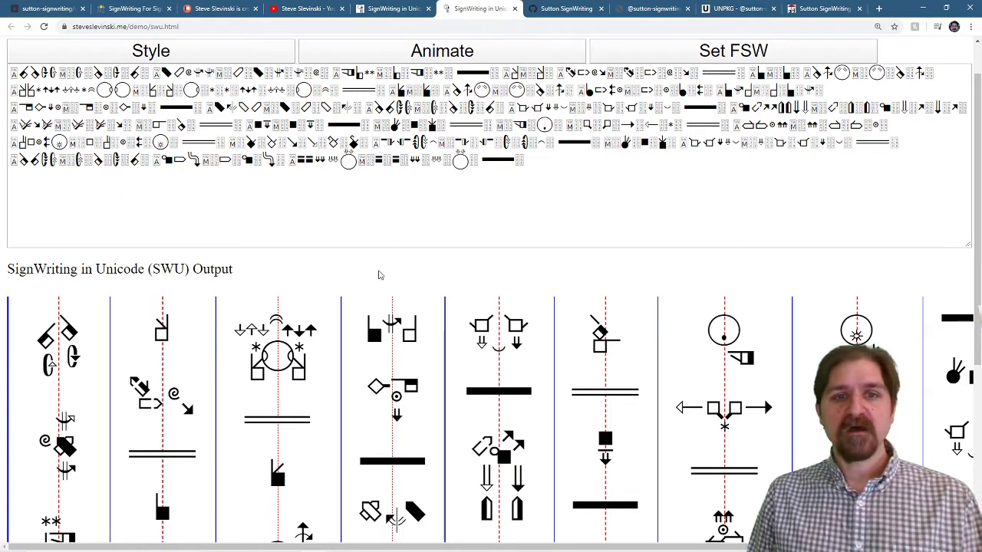
pyautogui.rightClick(379, 274)
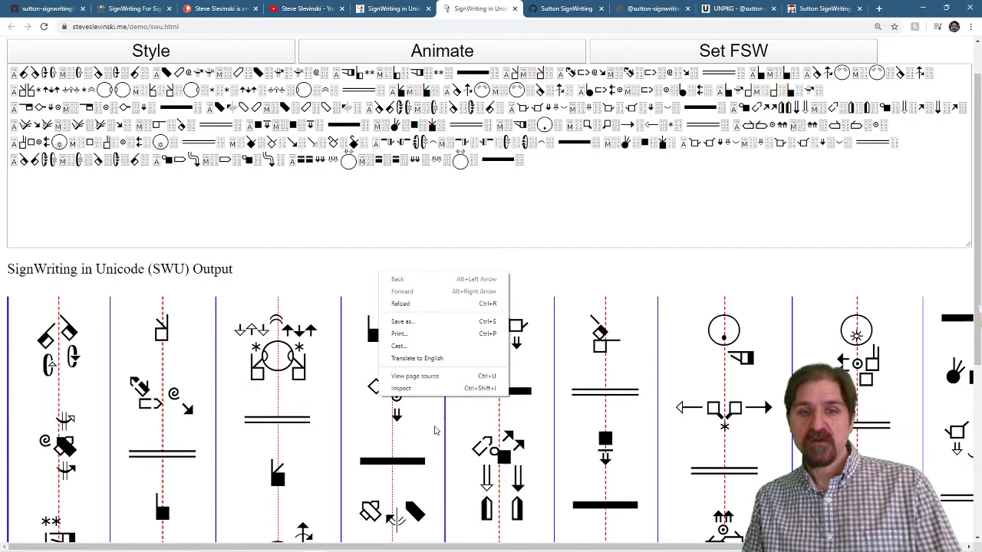
pyautogui.click(414, 376)
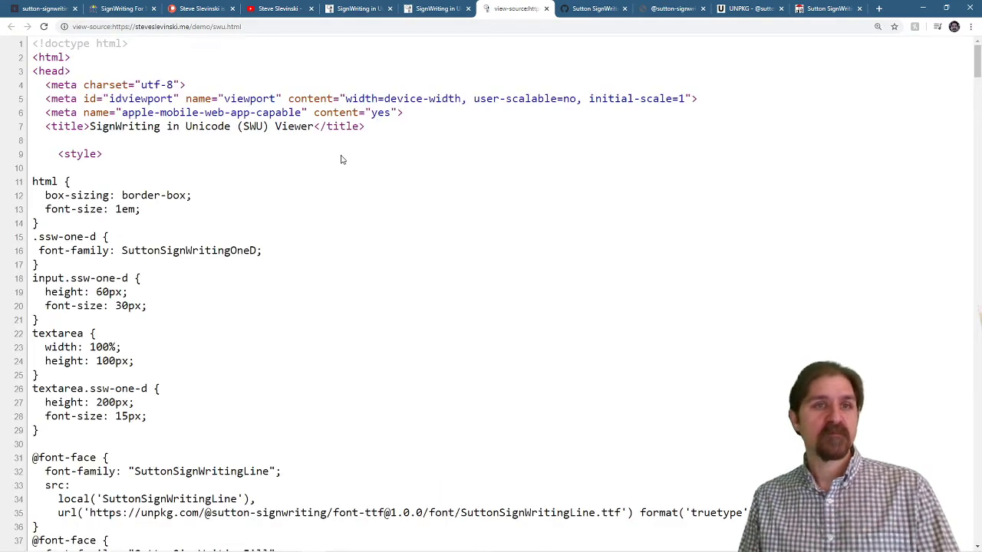
pyautogui.hotkey('ctrl', '+')
pyautogui.hotkey('ctrl', '+')
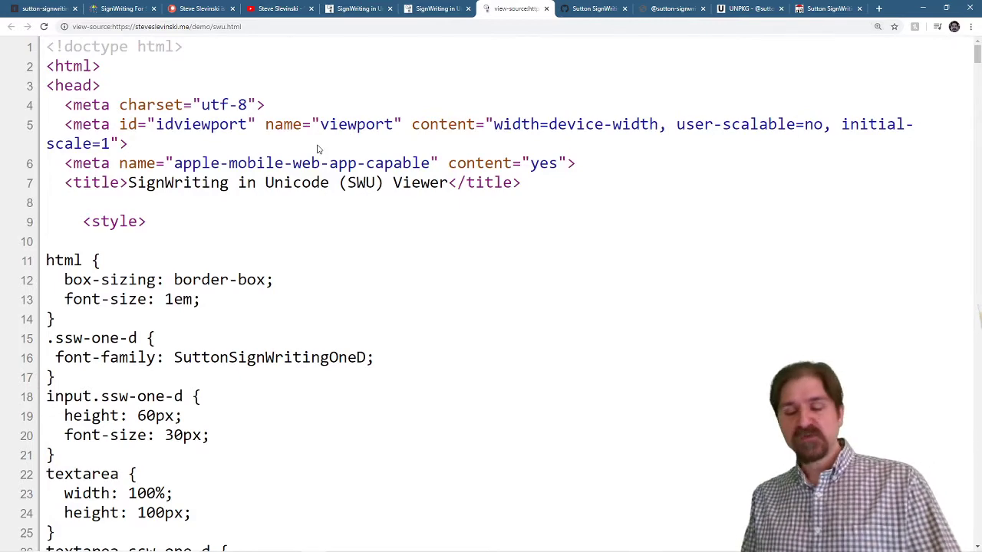
pyautogui.scroll(-2, 225, 243)
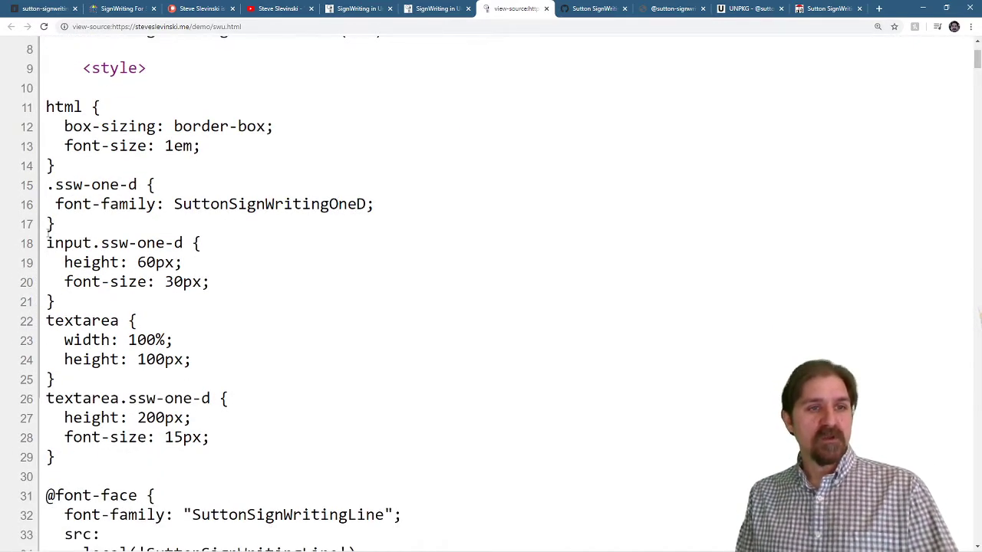
pyautogui.scroll(-4, 106, 252)
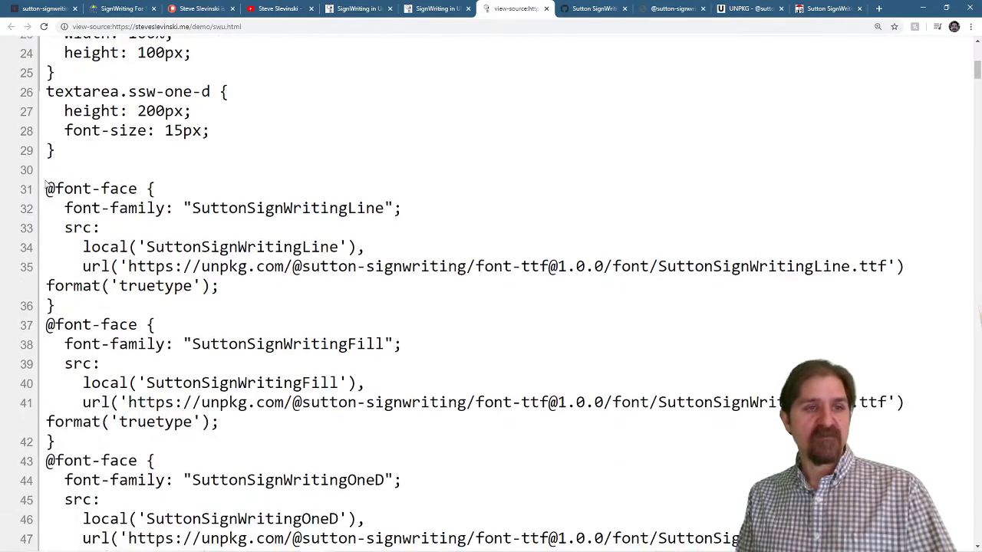
pyautogui.moveTo(48, 187); pyautogui.dragTo(313, 438)
pyautogui.scroll(-1, 384, 395)
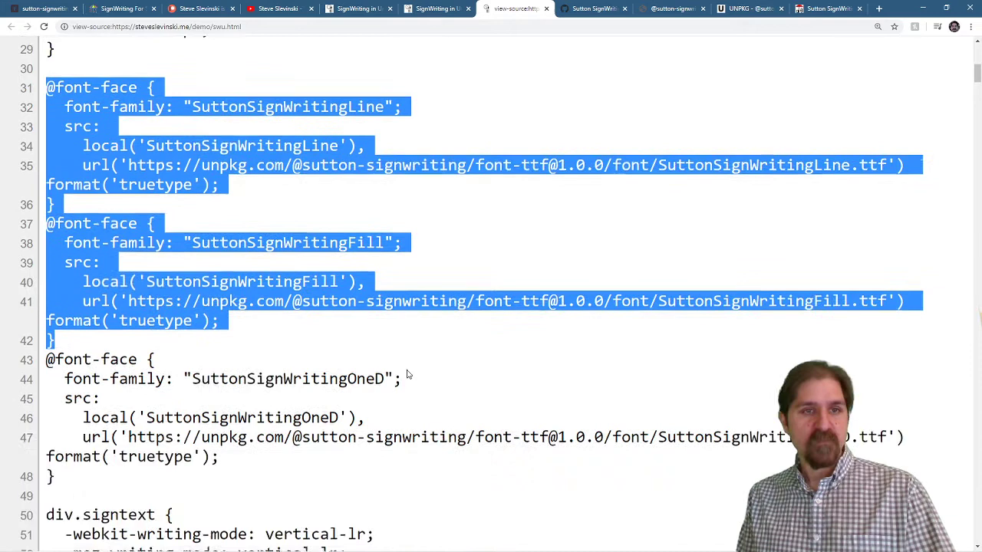
pyautogui.keyDown('shift'); pyautogui.click(73, 481); pyautogui.keyUp('shift')
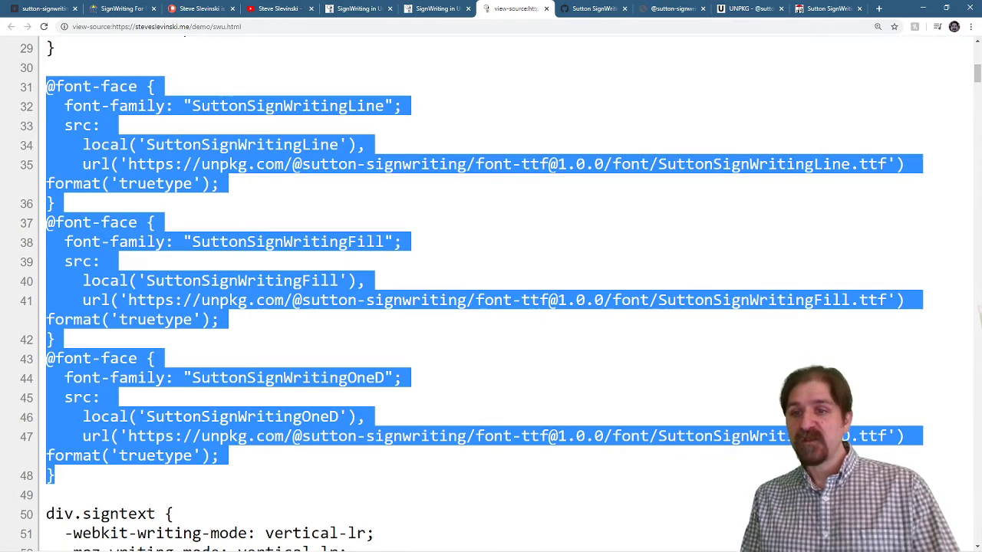
# Scroll through the sign layout styles, highlighting span.inside's border-left property.
pyautogui.scroll(-3, 453, 230)
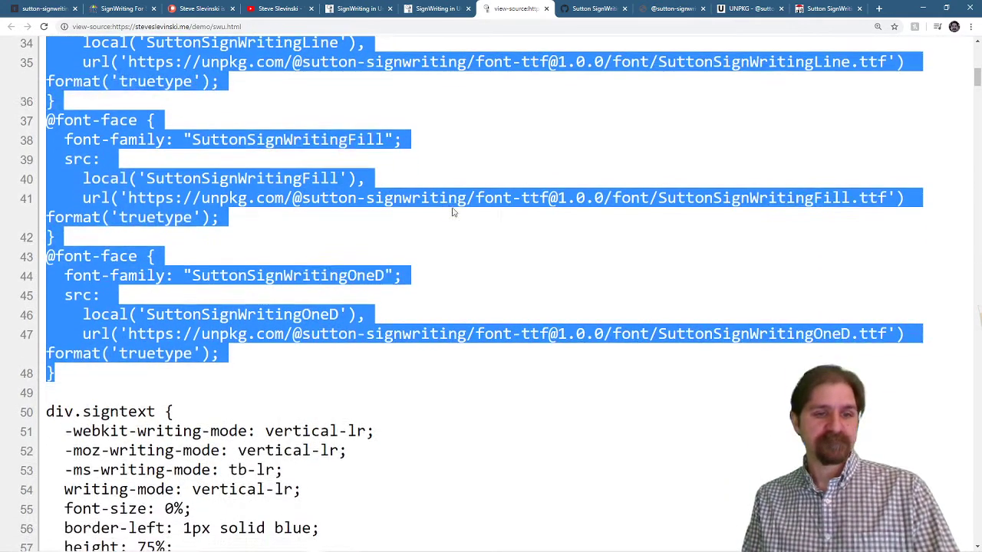
pyautogui.scroll(-1, 453, 212)
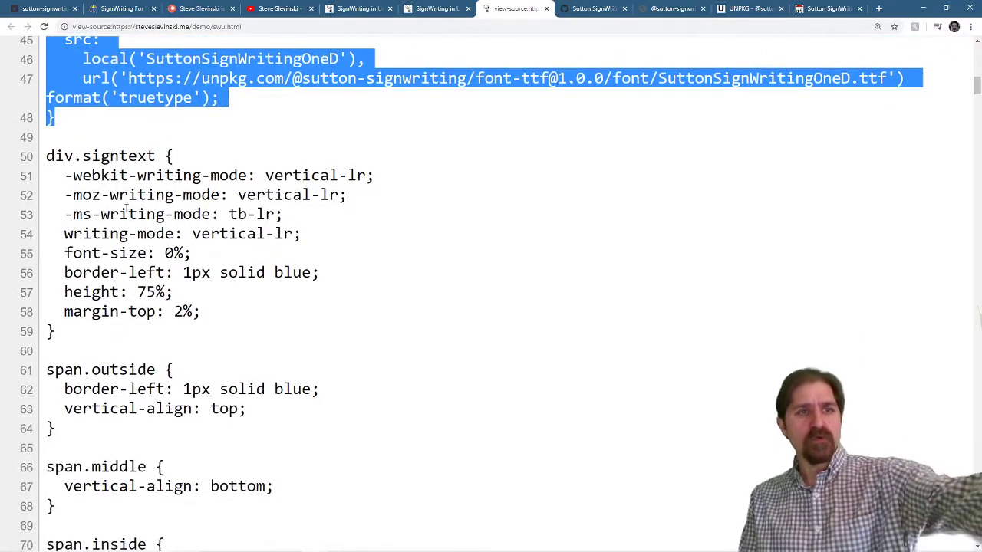
pyautogui.scroll(-1, 476, 154)
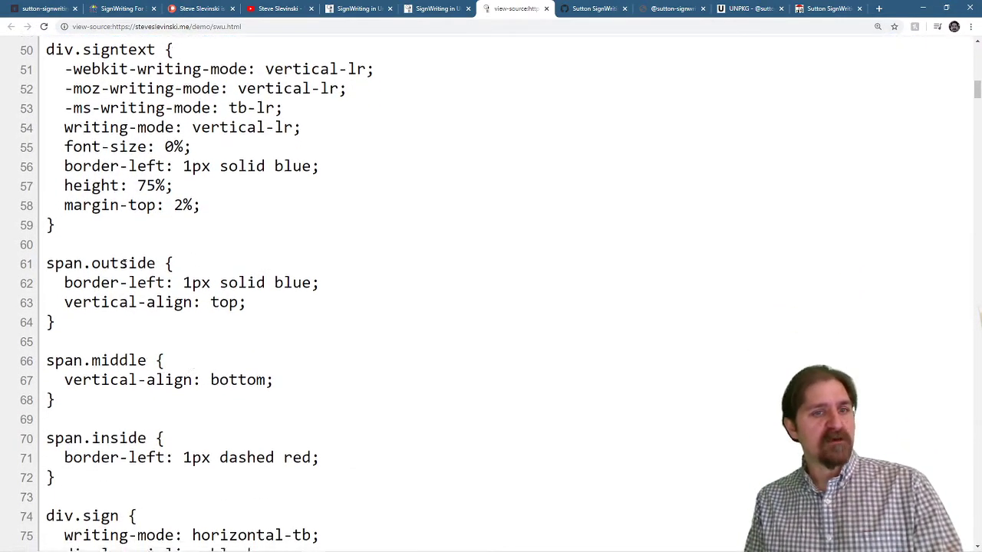
pyautogui.scroll(-2, 119, 253)
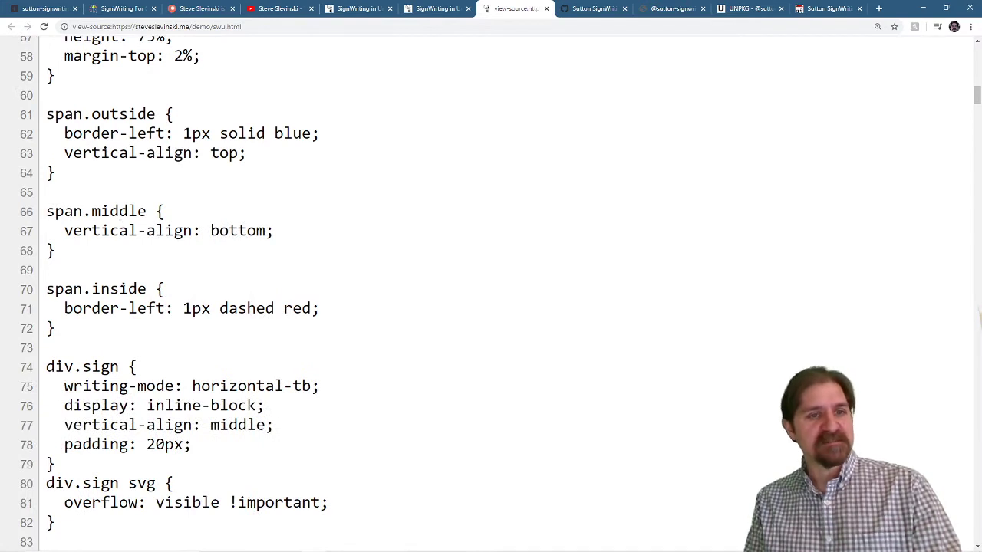
pyautogui.moveTo(73, 308); pyautogui.dragTo(137, 309)
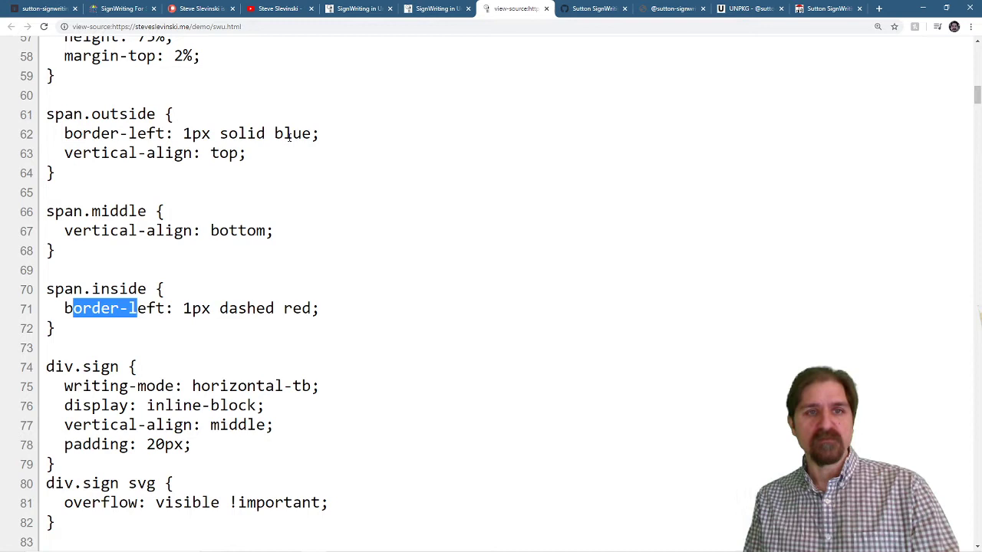
pyautogui.scroll(-1, 353, 176)
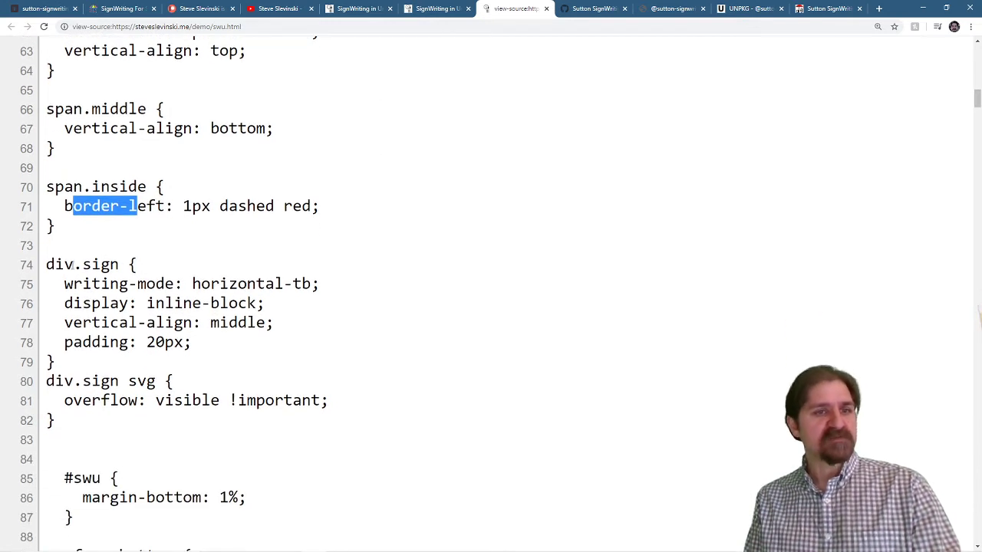
pyautogui.scroll(-2, 164, 267)
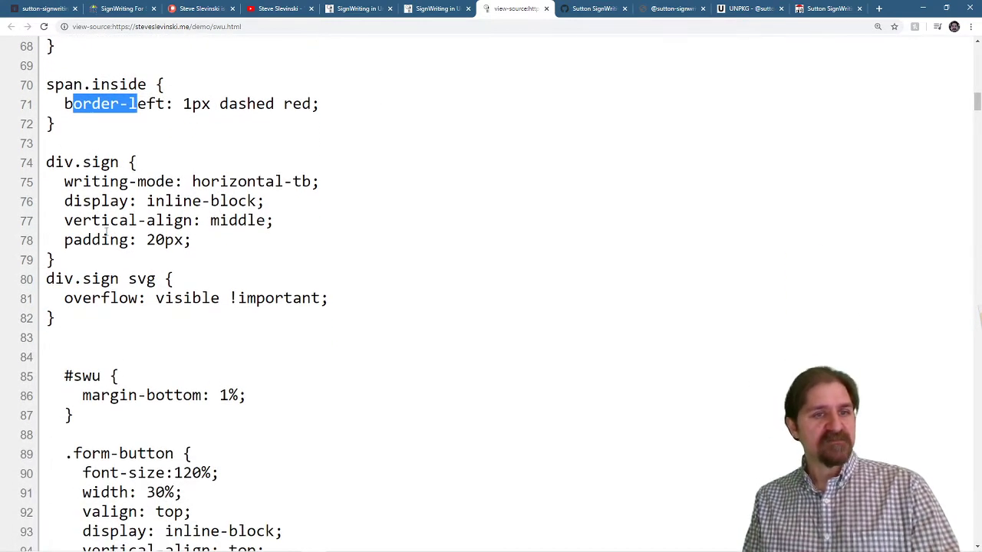
pyautogui.scroll(-3, 170, 168)
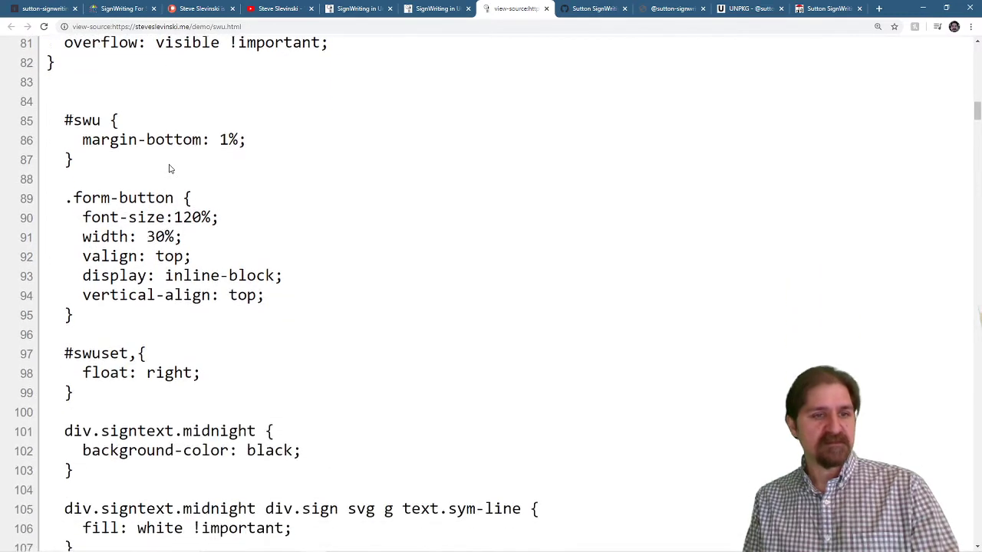
pyautogui.scroll(-3, 170, 168)
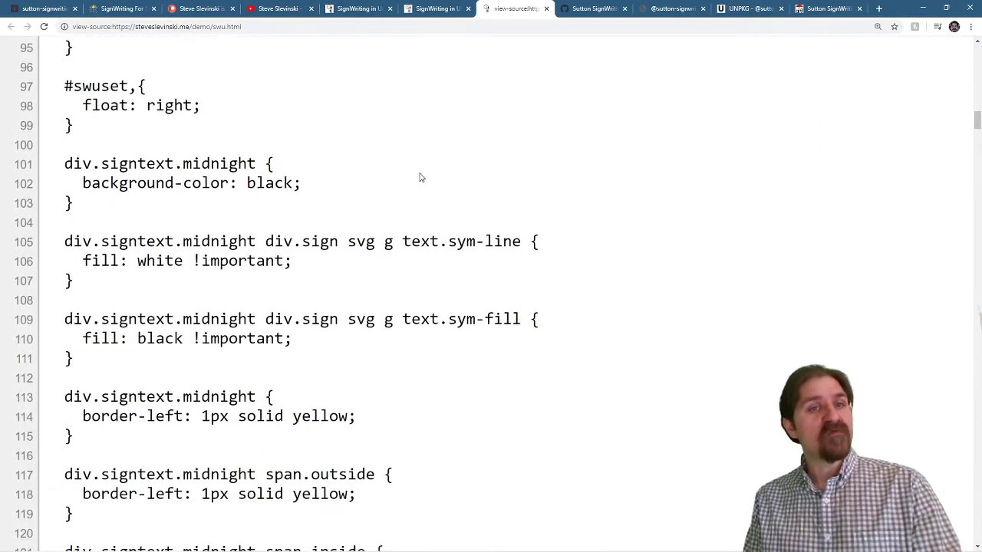
pyautogui.scroll(-1, 420, 177)
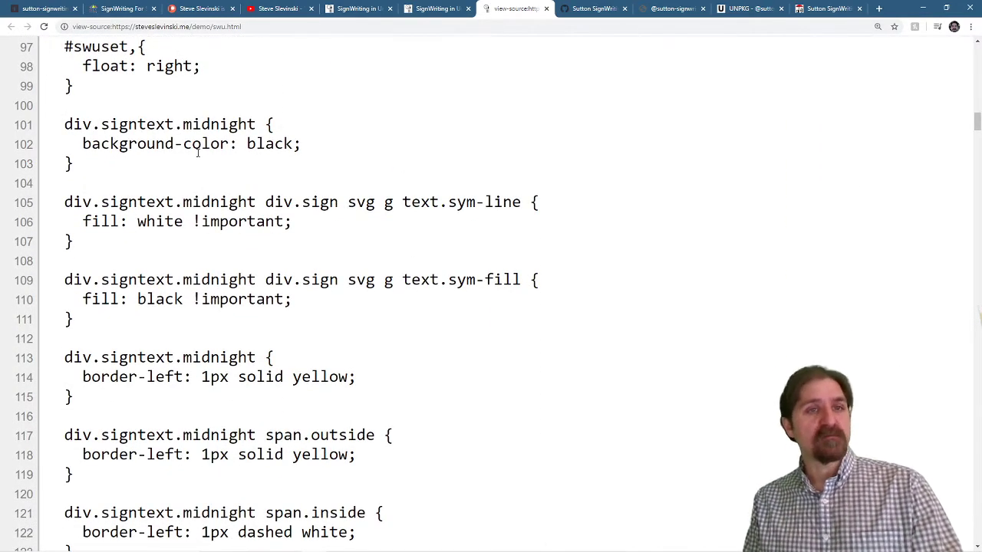
pyautogui.doubleClick(228, 125)
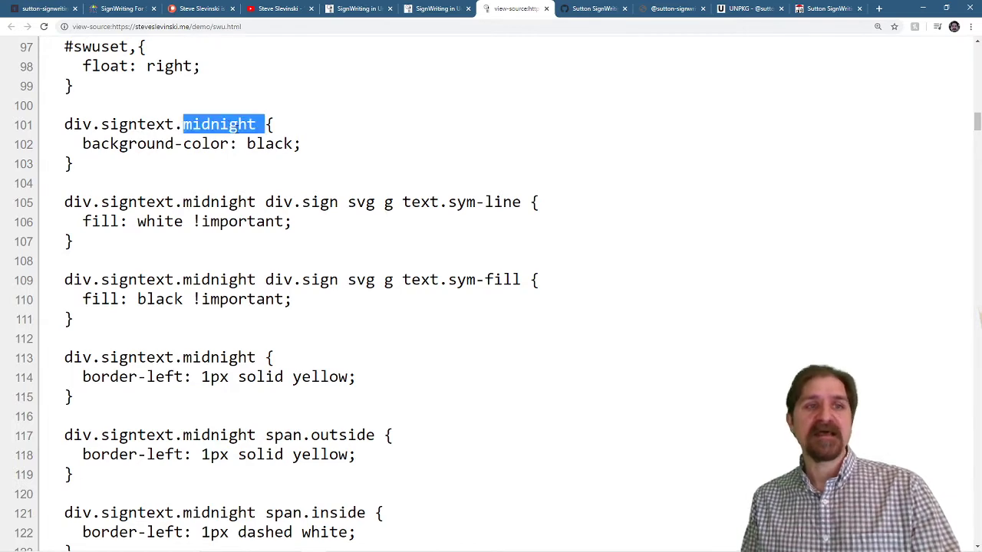
pyautogui.scroll(-2, 360, 187)
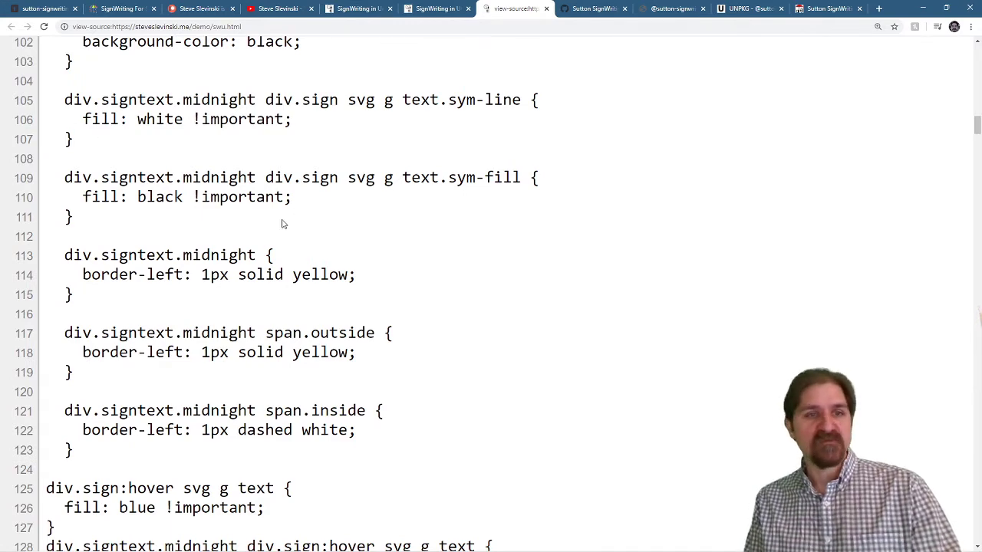
pyautogui.scroll(-1, 189, 235)
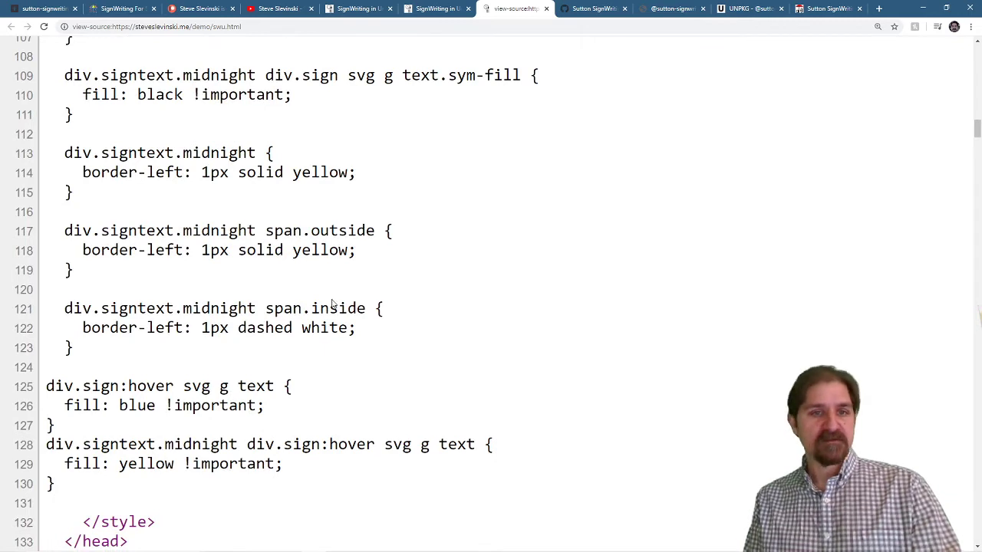
pyautogui.scroll(-1, 358, 272)
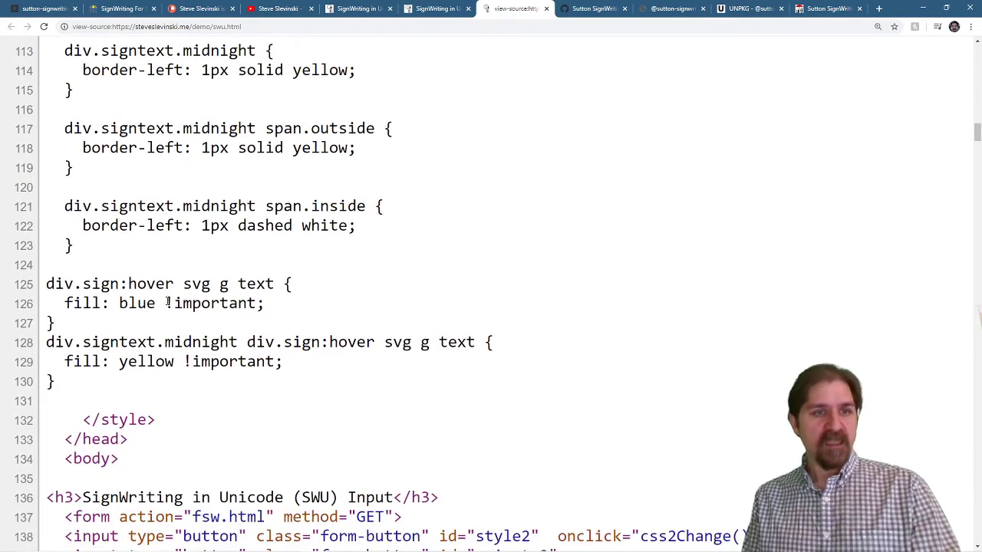
pyautogui.moveTo(46, 284); pyautogui.dragTo(276, 308)
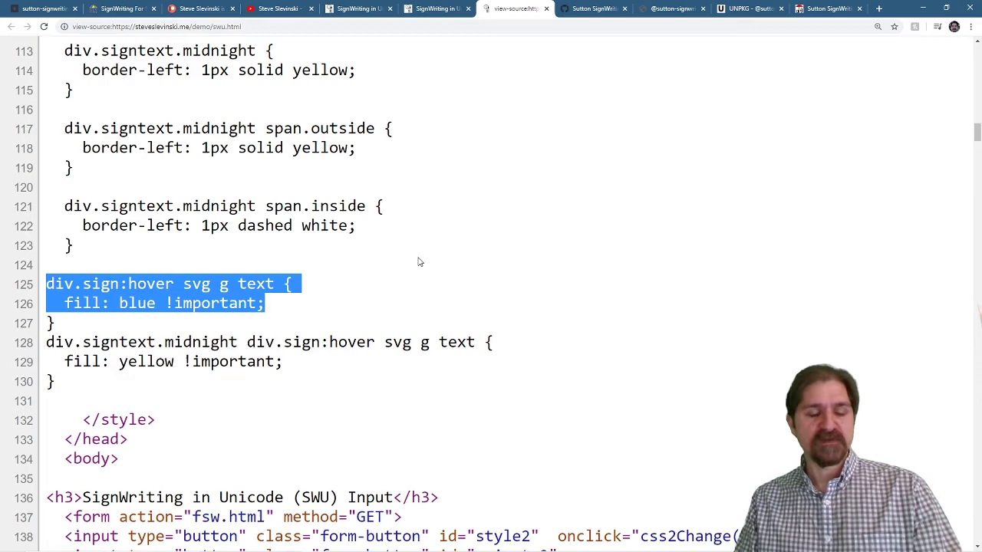
pyautogui.scroll(-1, 491, 233)
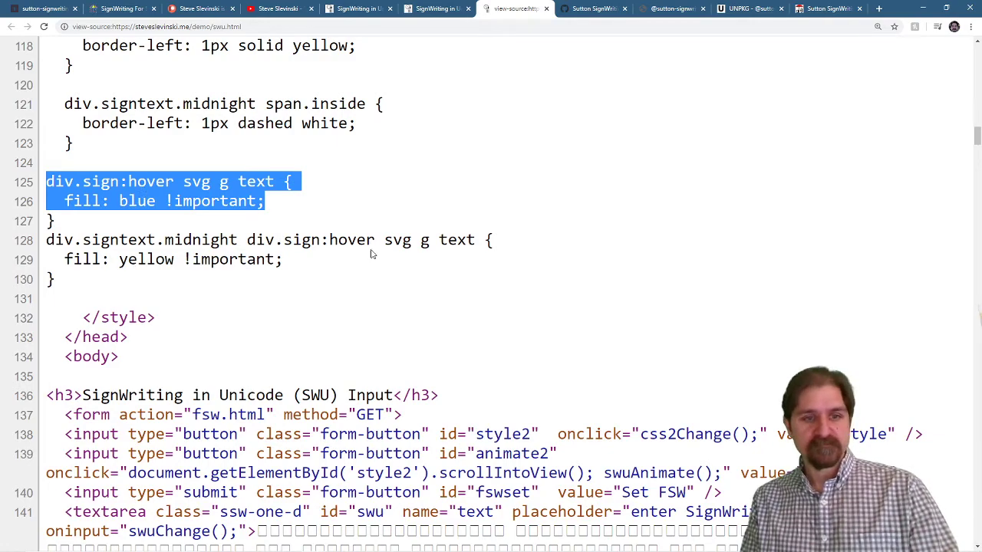
pyautogui.scroll(-3, 374, 253)
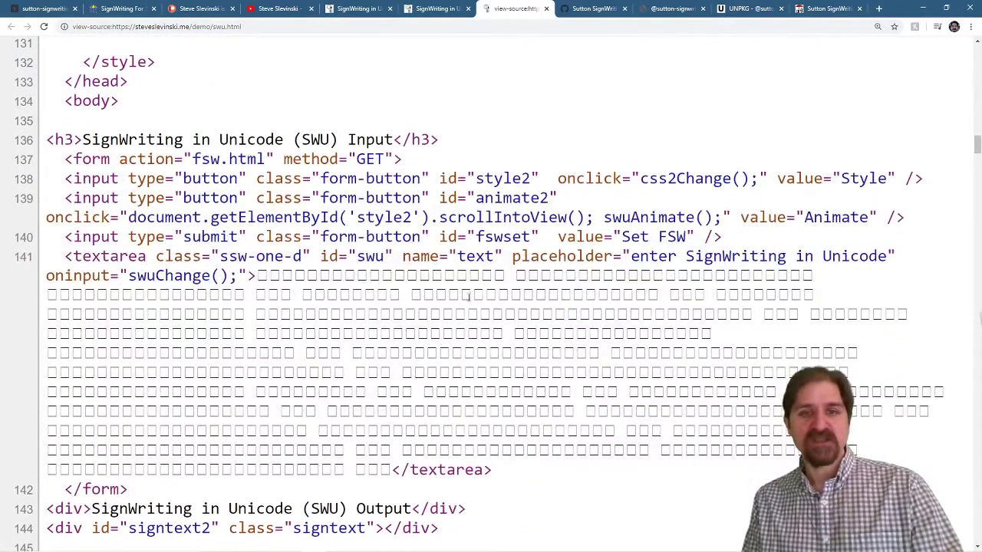
# Highlight 'Sutton SignWriting JavaScript Library' and its GitHub URL in the header comment.
pyautogui.scroll(-2, 469, 297)
pyautogui.scroll(-5, 400, 216)
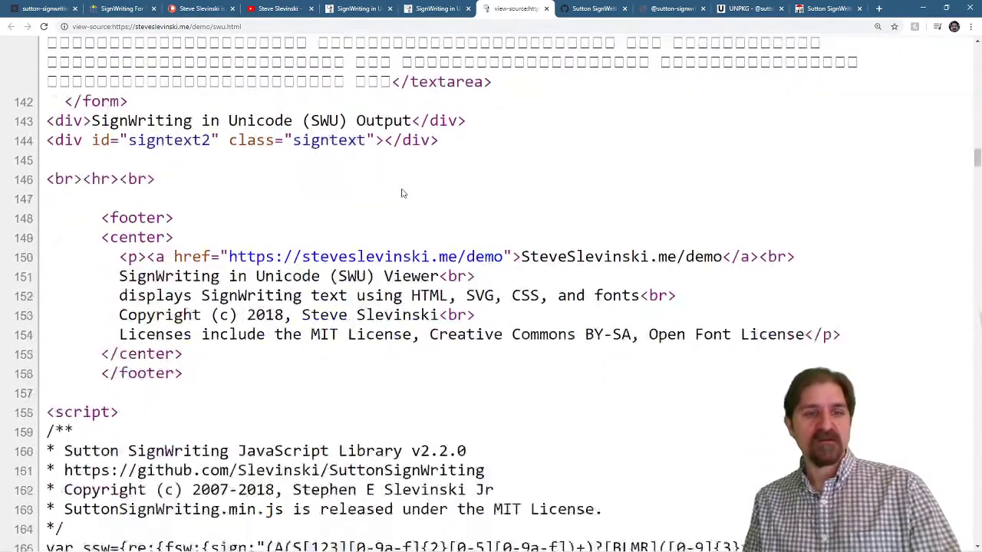
pyautogui.moveTo(90, 226); pyautogui.dragTo(403, 222)
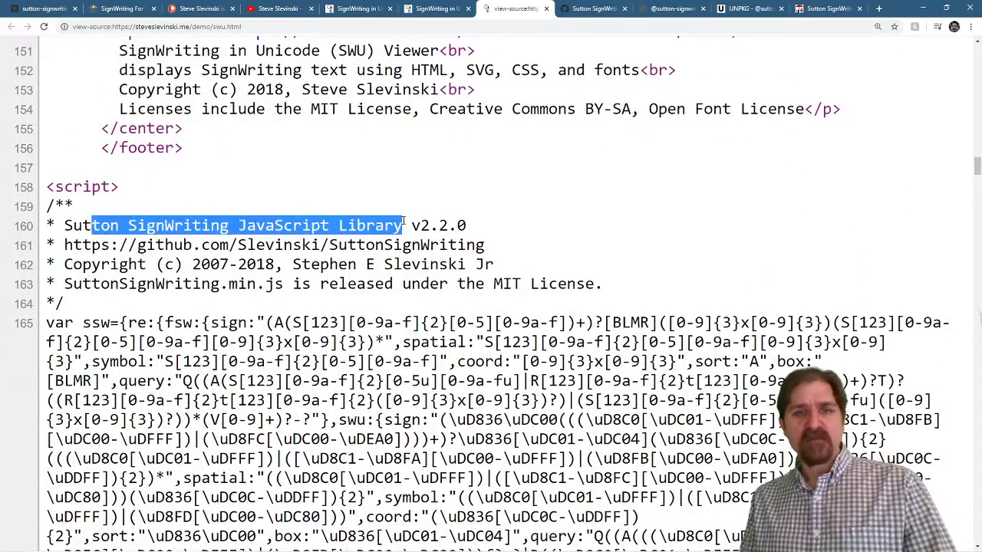
pyautogui.click(68, 223)
pyautogui.moveTo(68, 223); pyautogui.dragTo(372, 224)
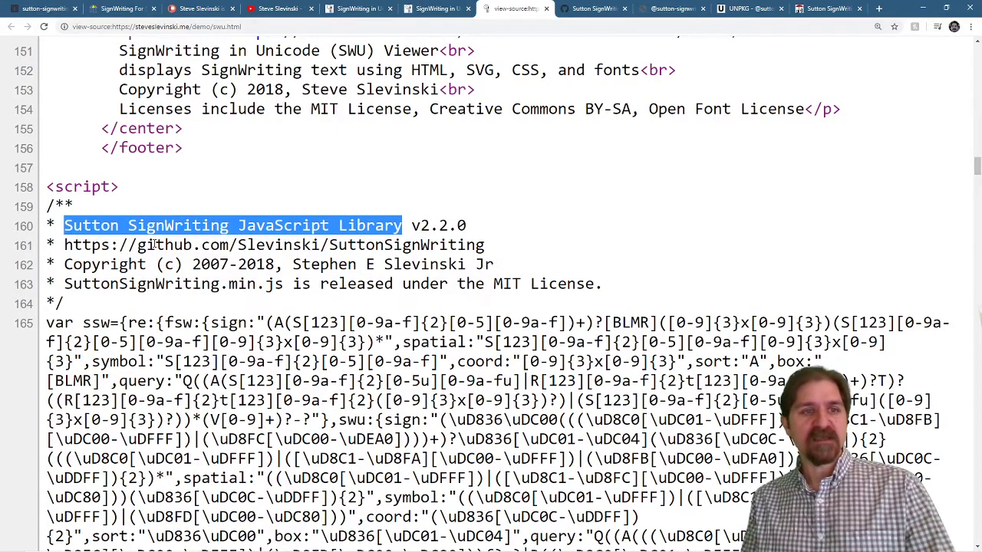
pyautogui.moveTo(65, 245); pyautogui.dragTo(485, 245)
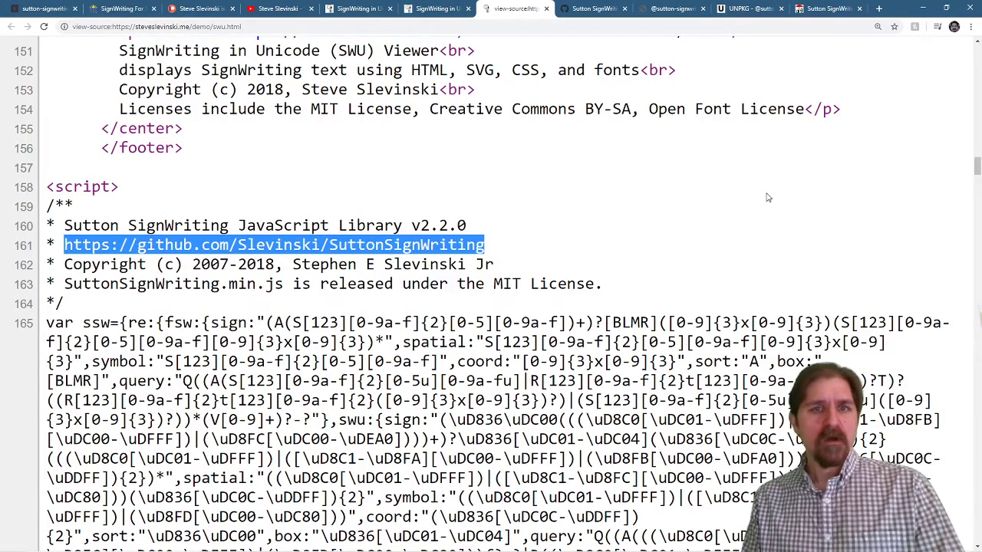
# Scroll down through the library code to the swuSet and swuChange functions.
pyautogui.scroll(-1, 767, 197)
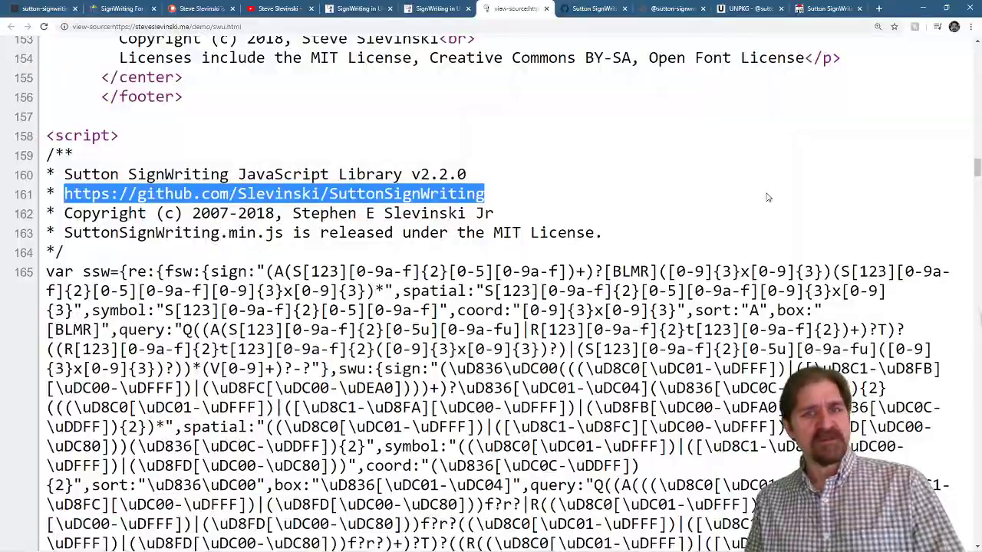
pyautogui.scroll(-1, 676, 191)
pyautogui.scroll(-20, 676, 192)
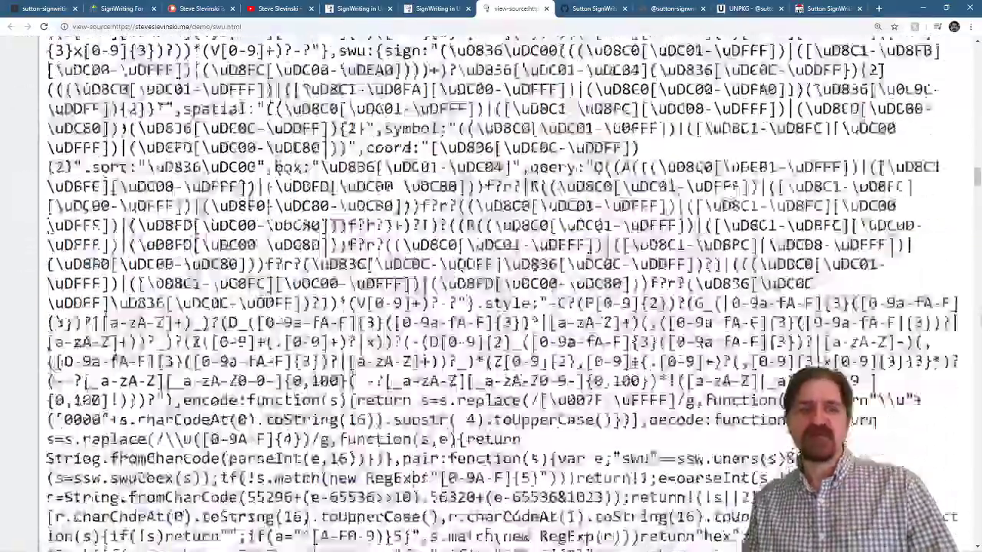
pyautogui.scroll(-20, 676, 191)
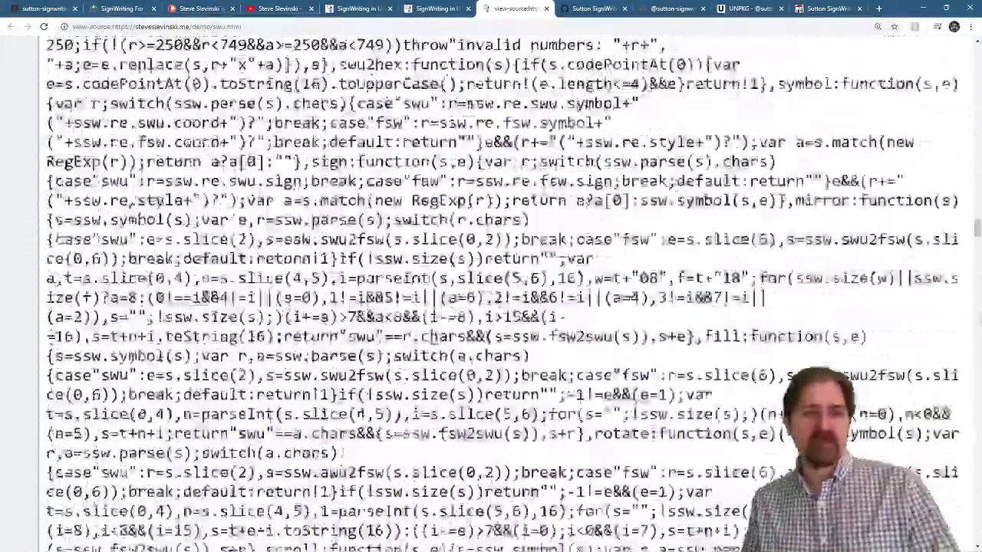
pyautogui.scroll(-20, 676, 191)
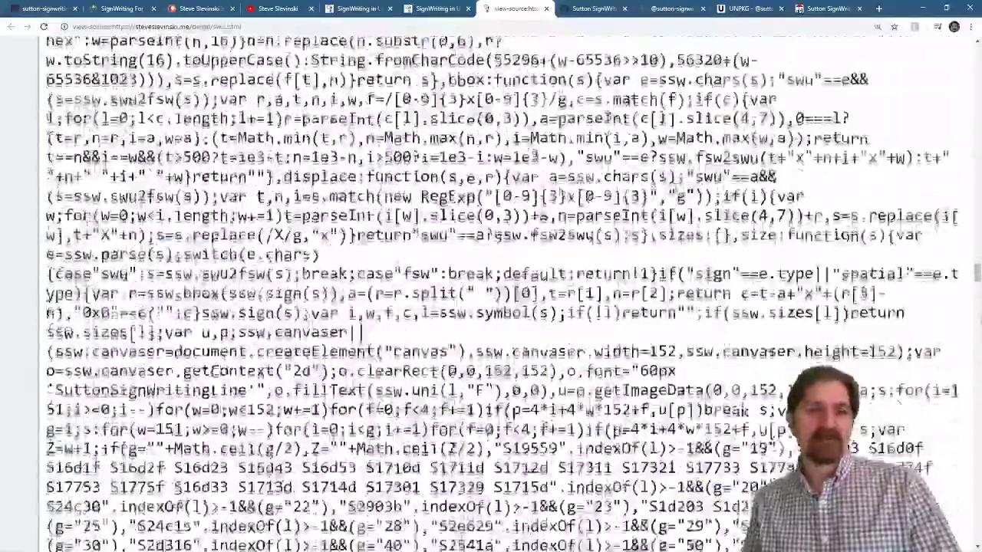
pyautogui.scroll(-15, 676, 191)
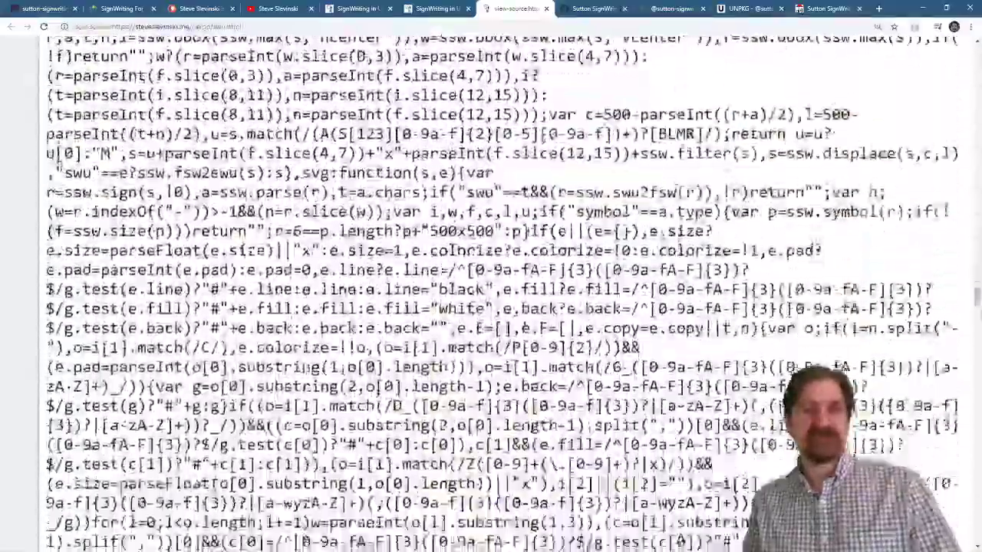
pyautogui.scroll(-20, 676, 182)
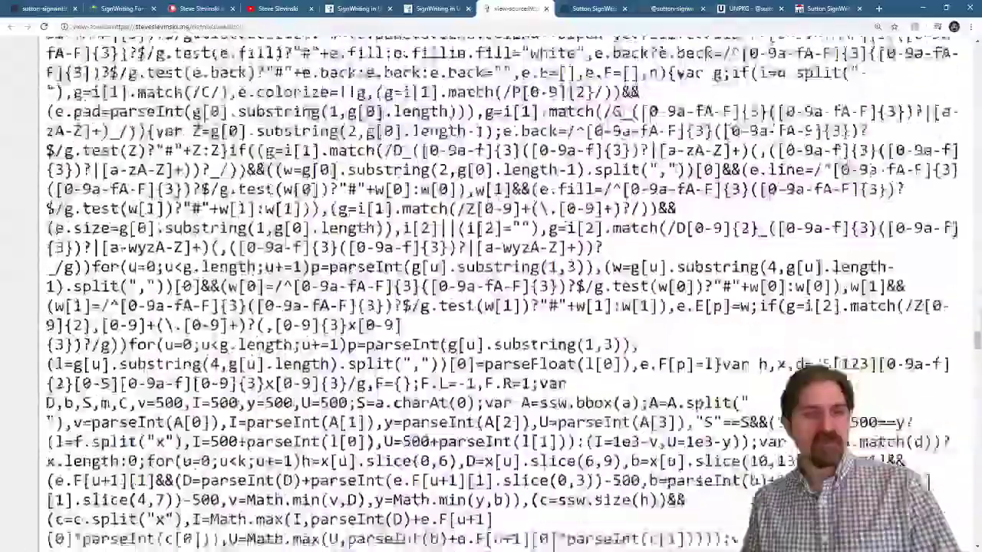
pyautogui.scroll(-20, 491, 292)
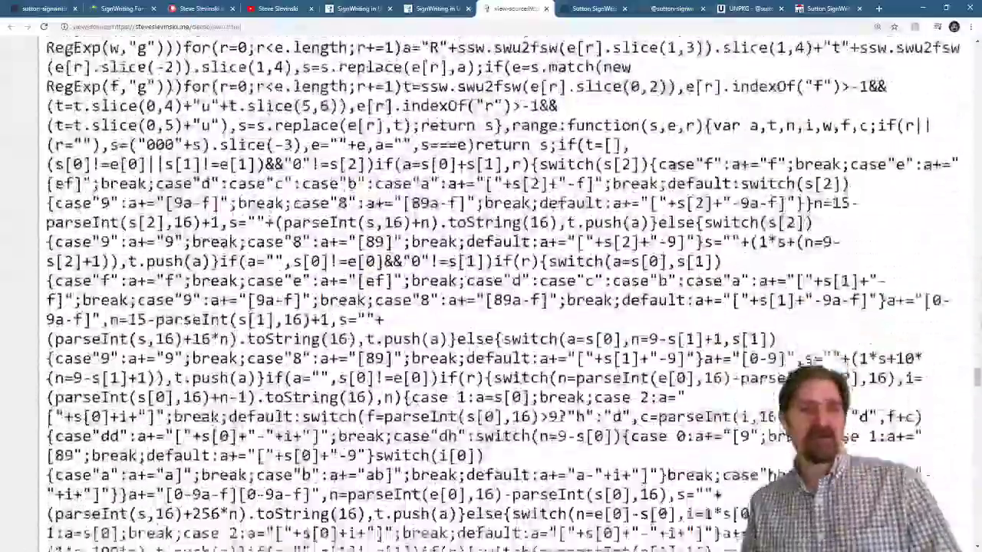
pyautogui.scroll(-20, 491, 292)
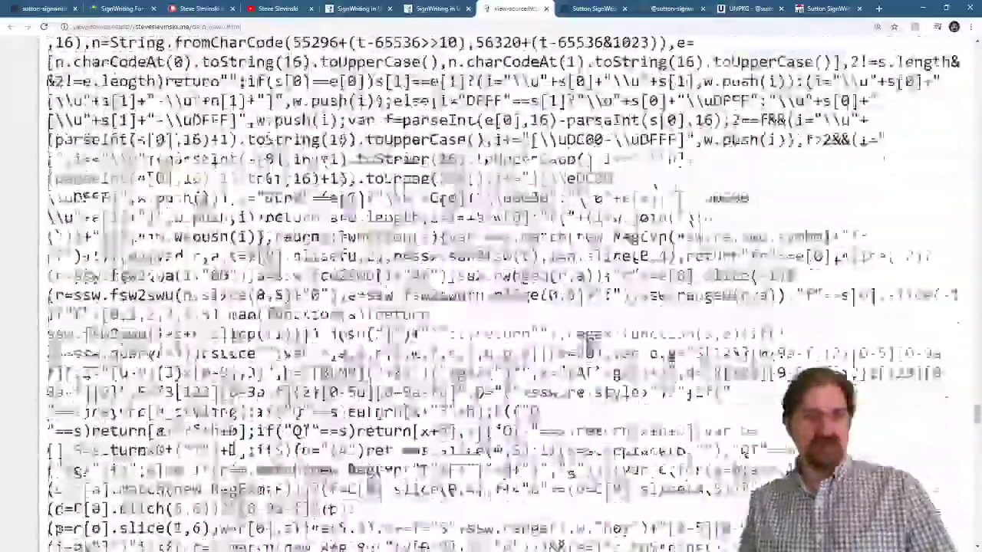
pyautogui.scroll(-15, 676, 192)
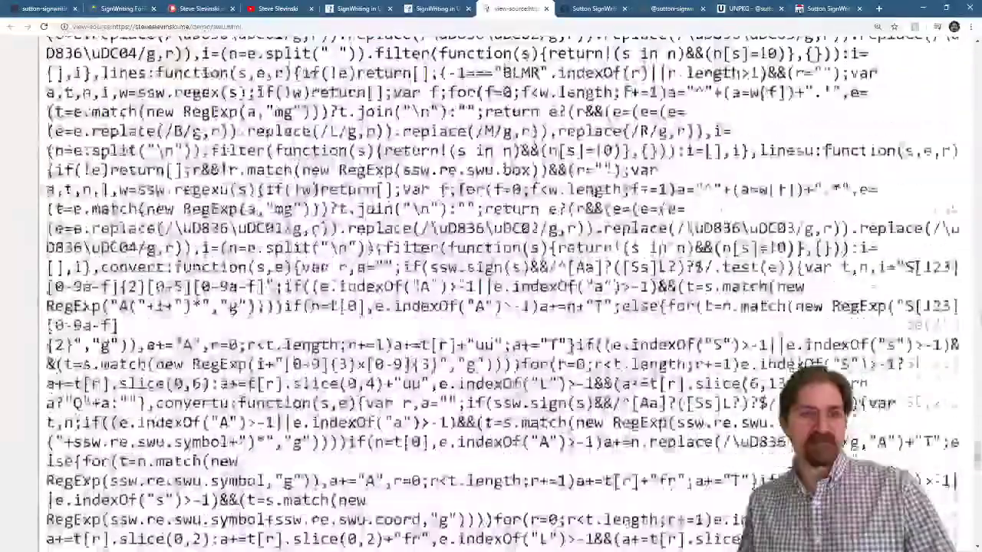
pyautogui.scroll(-1, 676, 192)
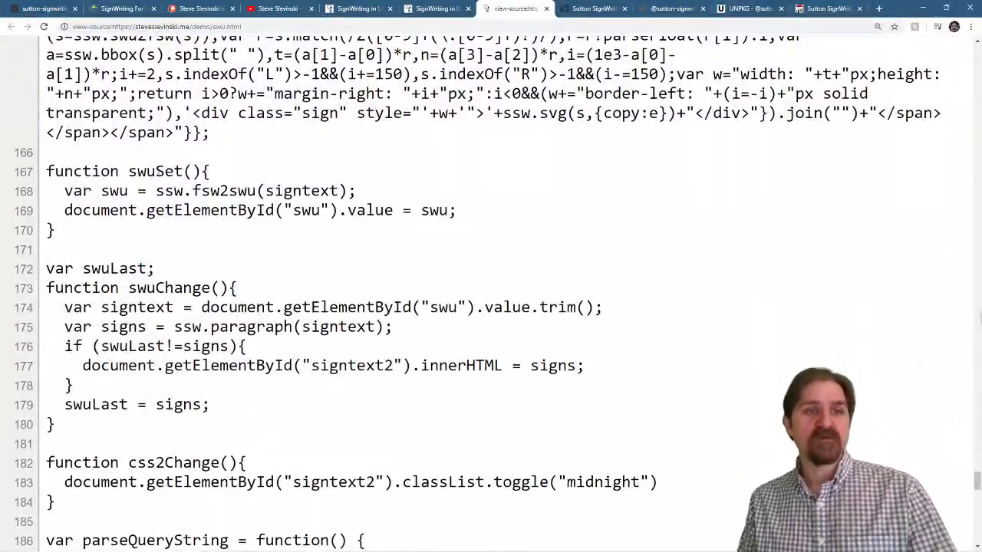
# Highlight the swuSet and swuChange functions in the SWU demo source to examine them.
pyautogui.doubleClick(161, 170)
pyautogui.scroll(-2, 418, 213)
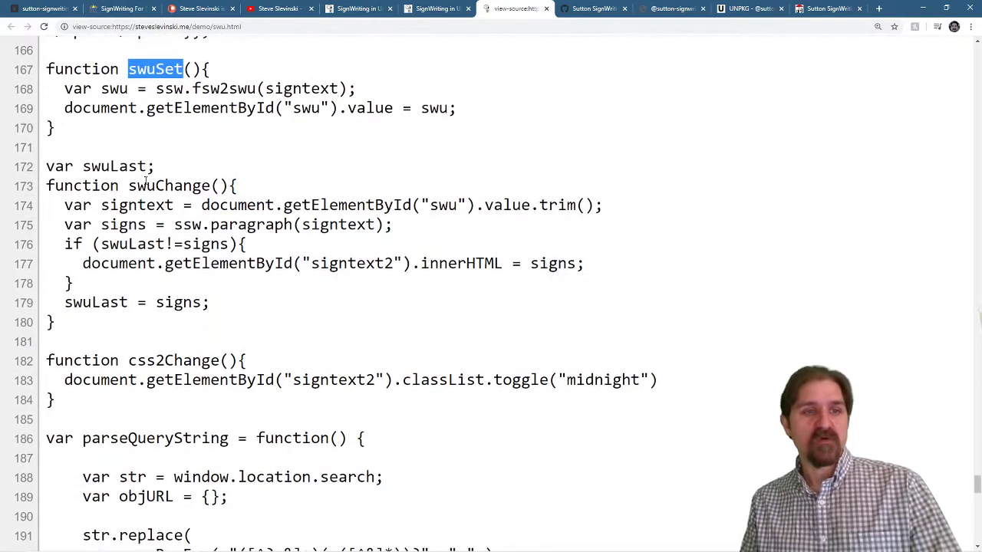
pyautogui.scroll(-1, 146, 224)
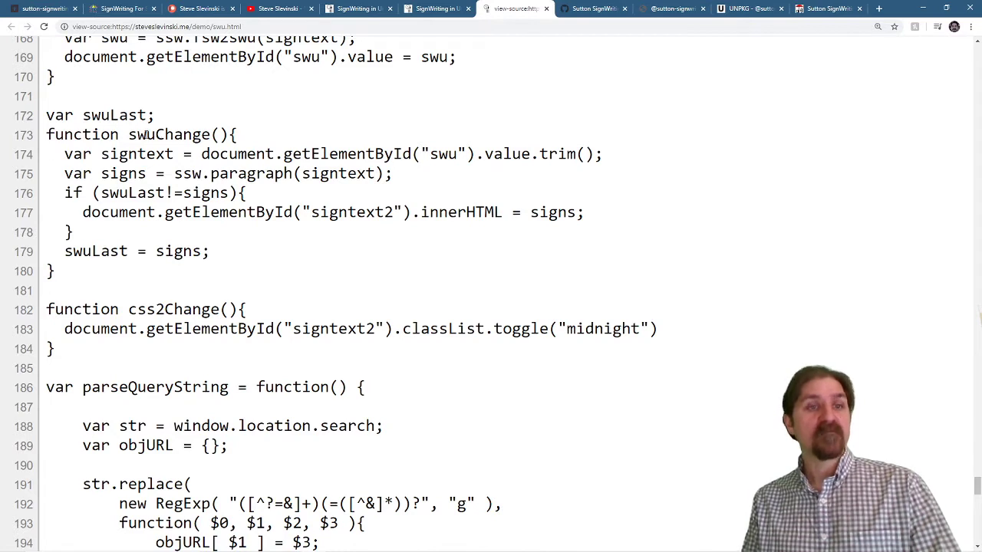
pyautogui.doubleClick(147, 135)
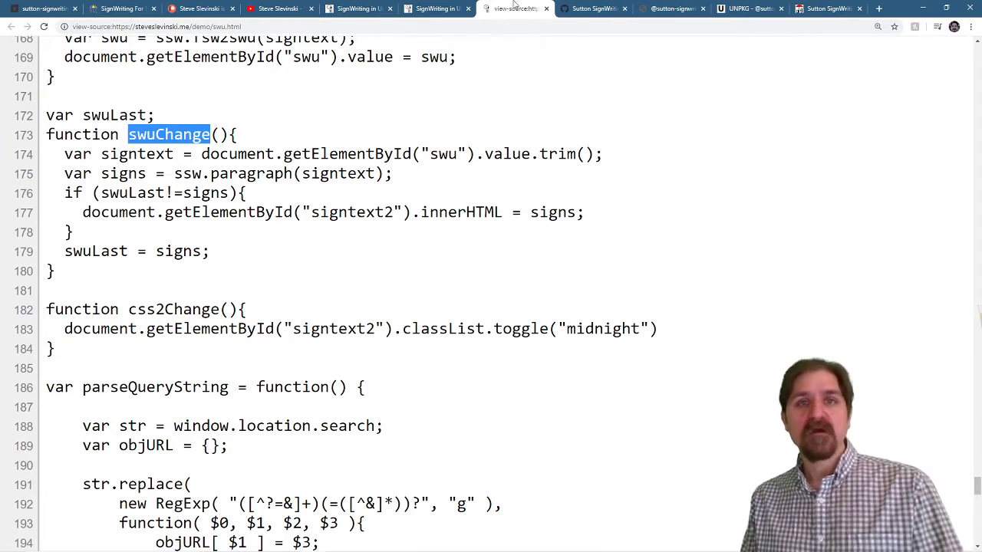
# Delete several lines of sign text from the SWU demo's input, then return to the source.
pyautogui.click(450, 8)
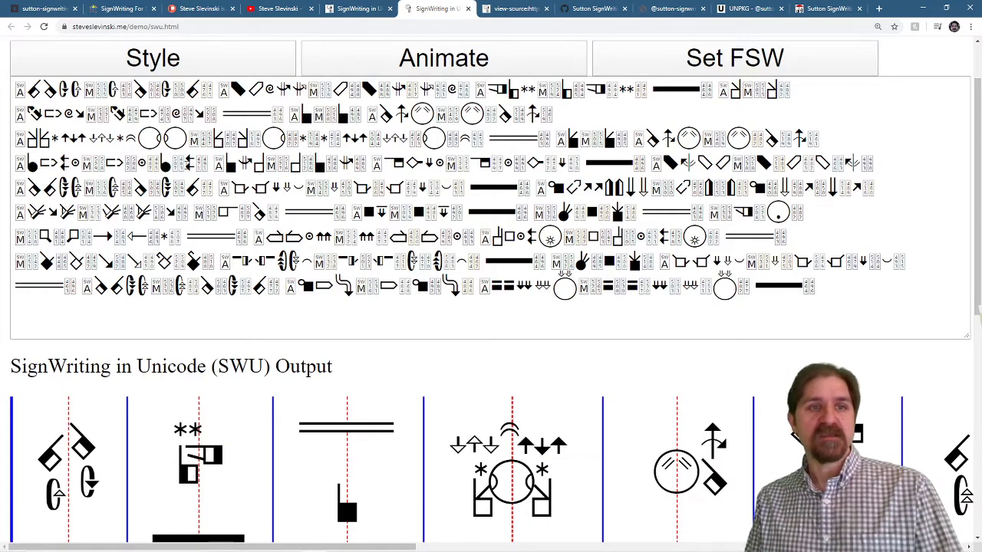
pyautogui.moveTo(669, 197); pyautogui.dragTo(714, 236)
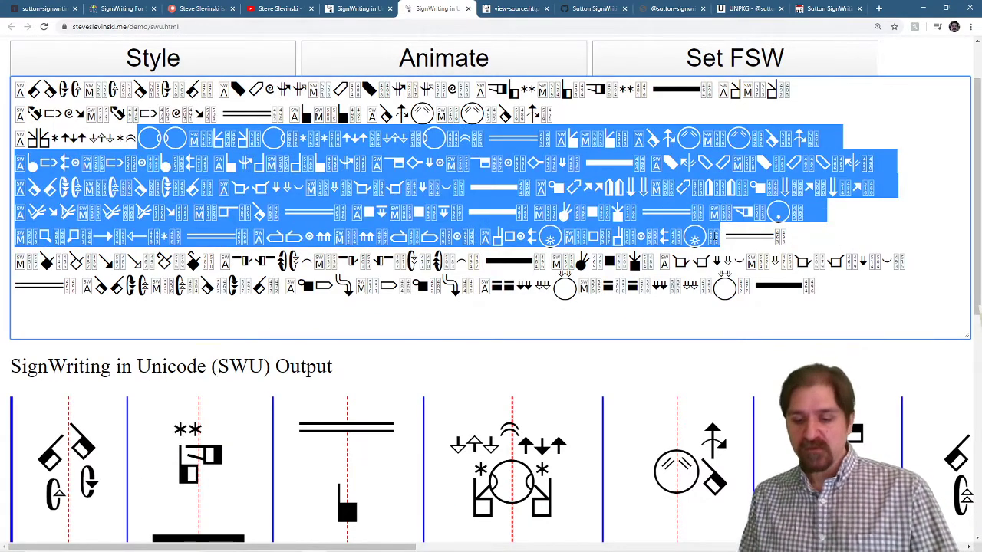
pyautogui.press('Delete')
pyautogui.press('Delete')
pyautogui.press('Delete')
pyautogui.press('Delete')
pyautogui.press('Delete')
pyautogui.press('Delete')
pyautogui.press('Delete')
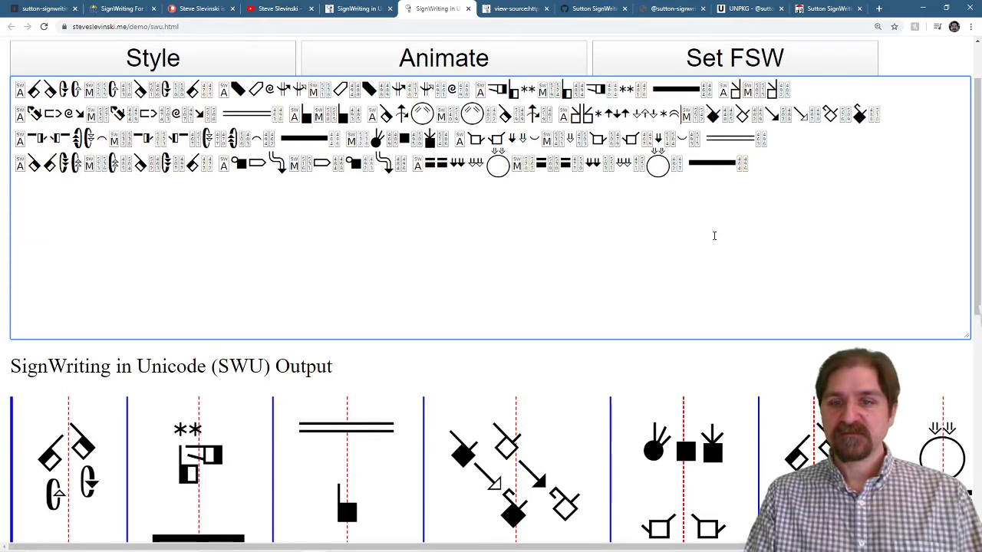
pyautogui.press('Delete')
pyautogui.press('Delete')
pyautogui.press('Delete')
pyautogui.press('Delete')
pyautogui.press('Delete')
pyautogui.press('Delete')
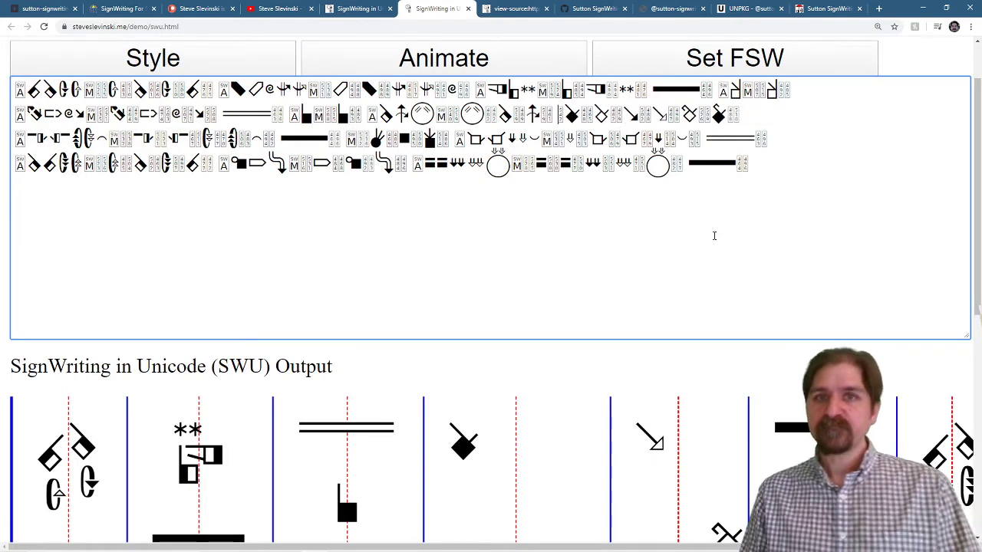
pyautogui.click(495, 10)
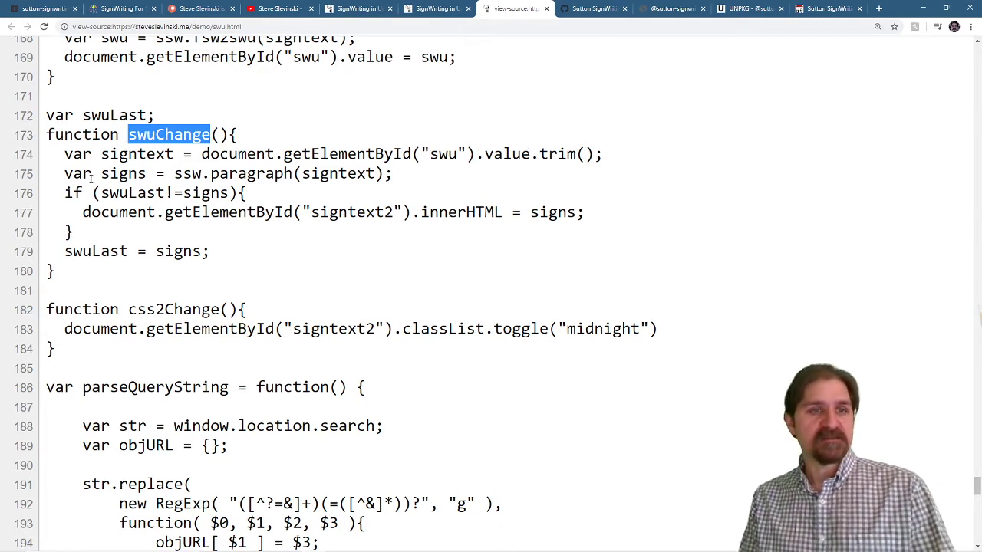
# Highlight ssw.paragraph and its signtext argument on line 175 of the source.
pyautogui.doubleClick(191, 173)
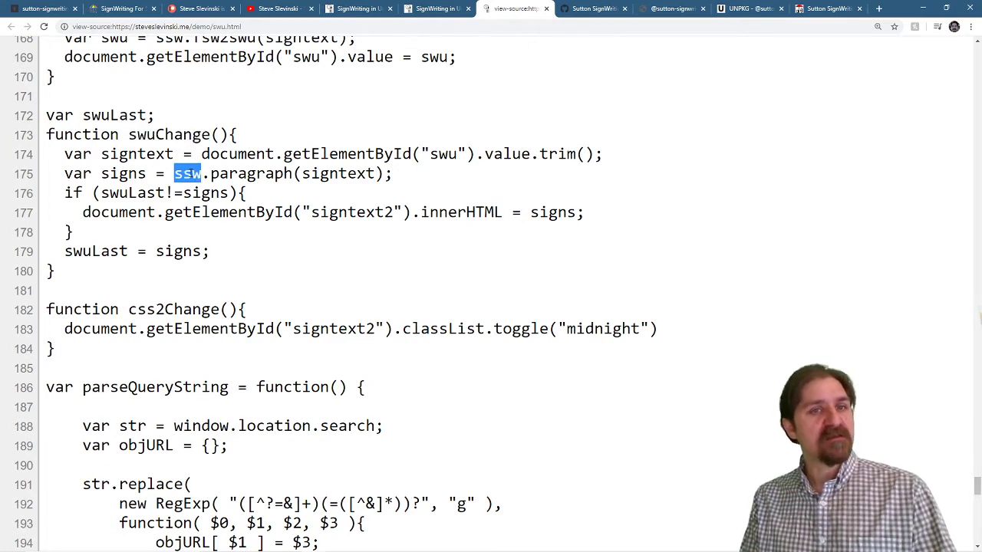
pyautogui.moveTo(191, 173); pyautogui.dragTo(237, 175)
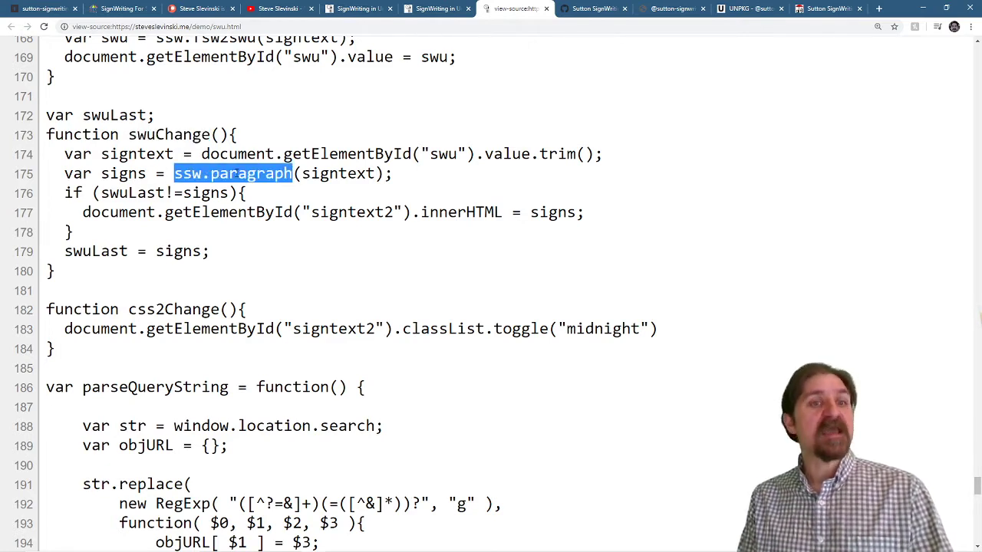
pyautogui.doubleClick(341, 173)
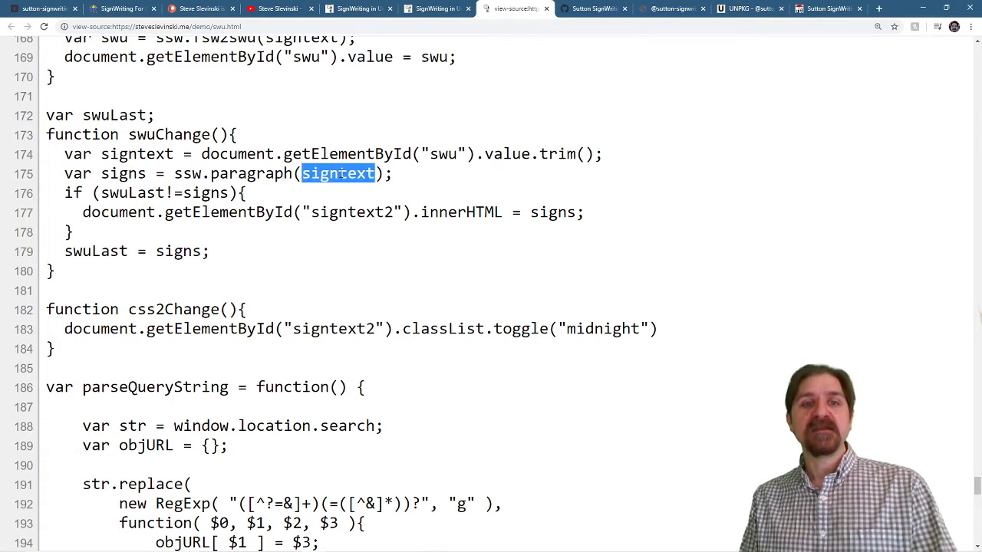
# Compare the demo's input sign text with the source, then scroll down to the SWU Output.
pyautogui.click(430, 9)
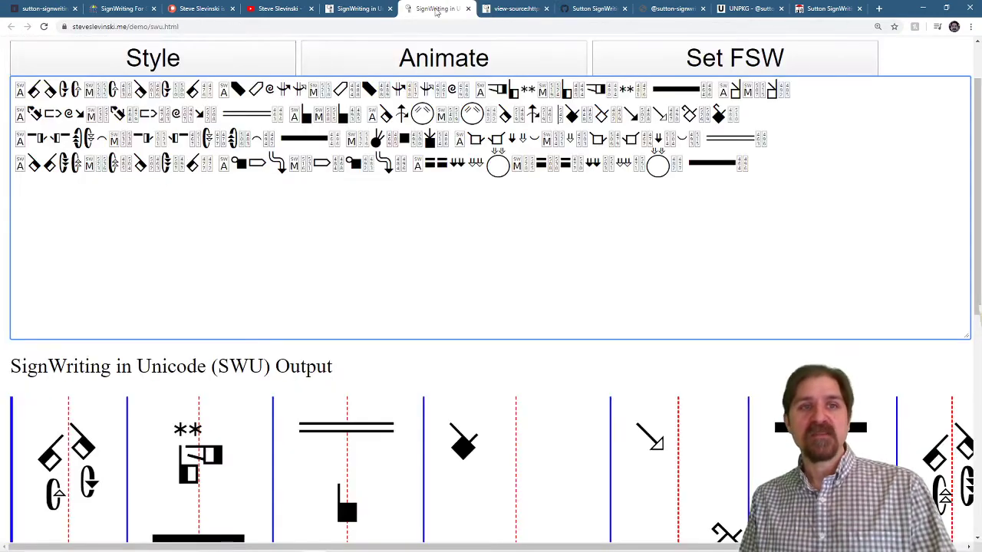
pyautogui.moveTo(98, 113); pyautogui.dragTo(767, 169)
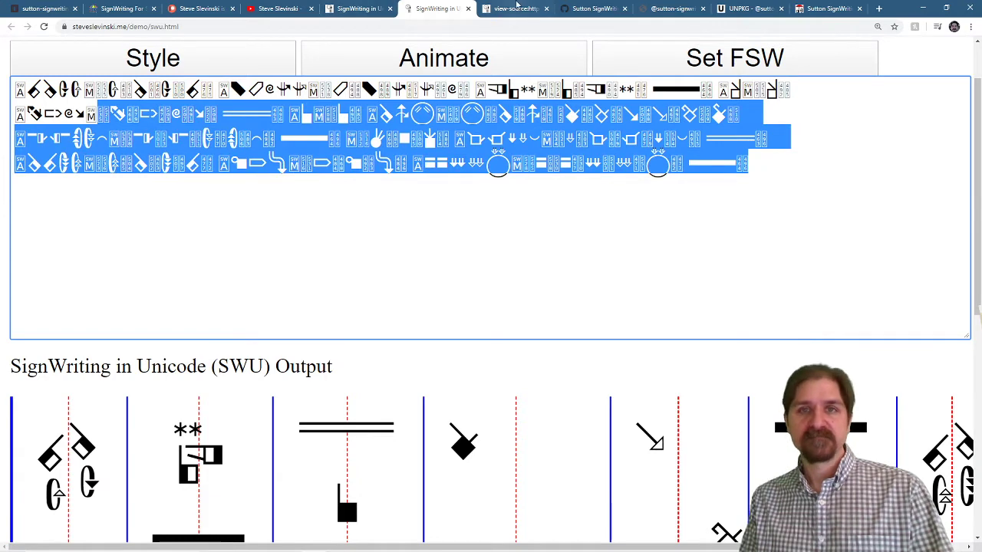
pyautogui.click(516, 8)
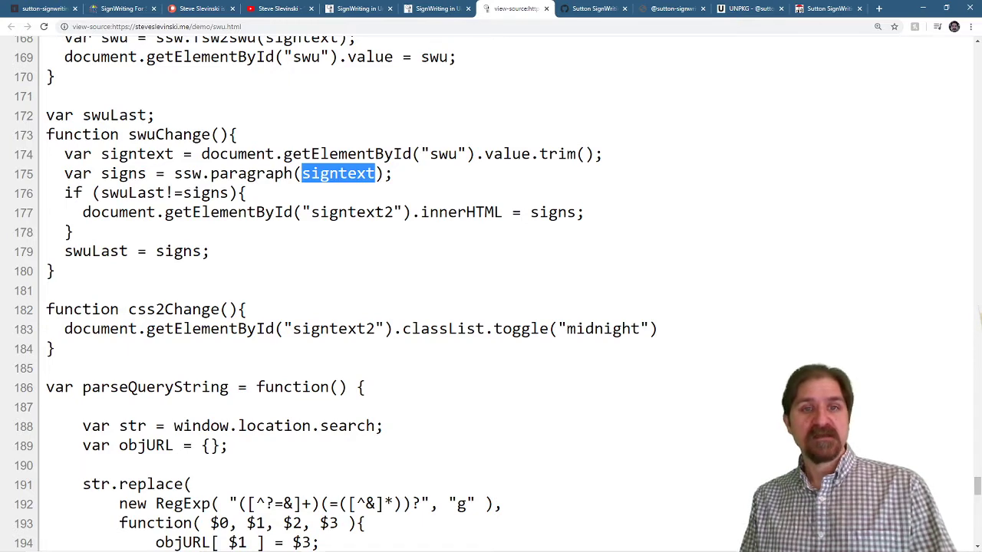
pyautogui.click(436, 8)
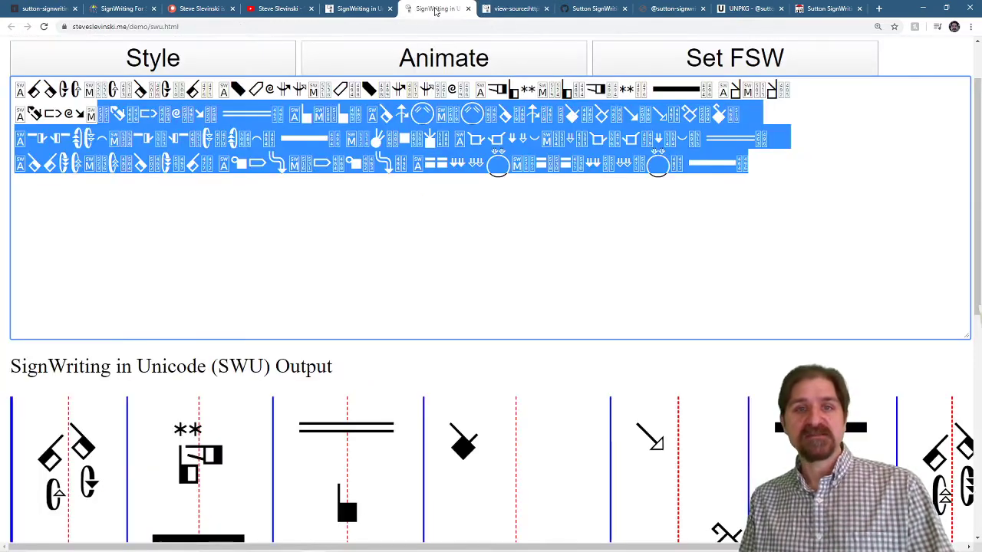
pyautogui.scroll(-3, 272, 376)
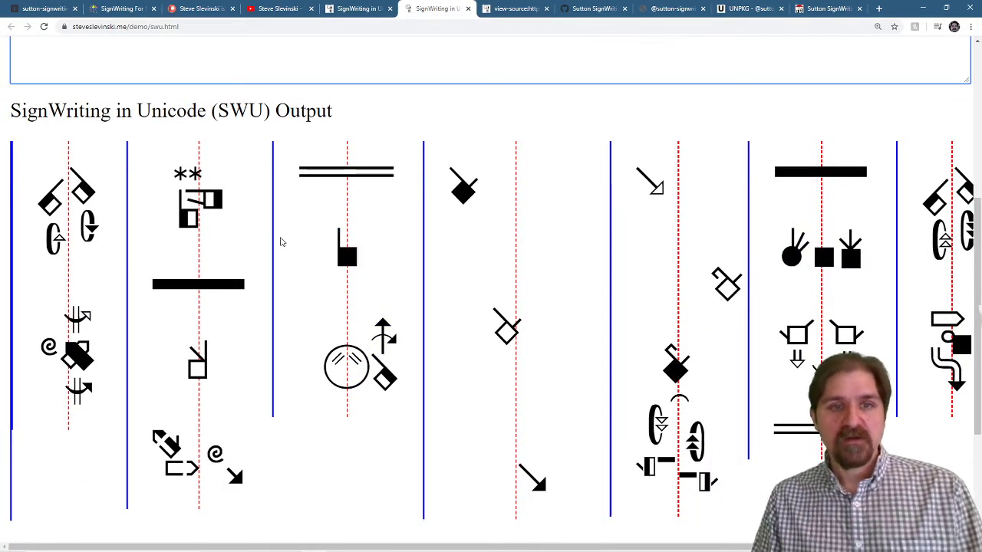
pyautogui.click(291, 238)
pyautogui.rightClick(291, 238)
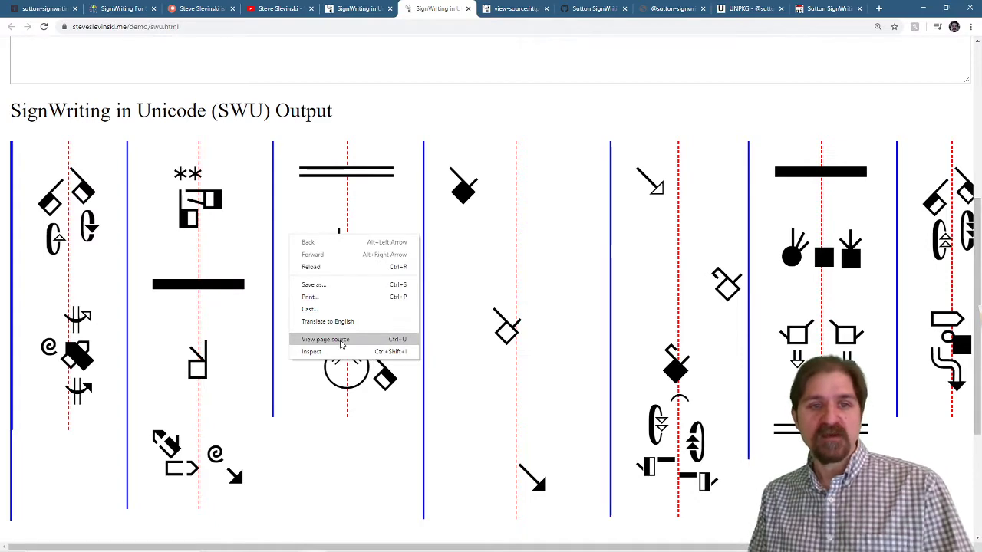
pyautogui.click(340, 352)
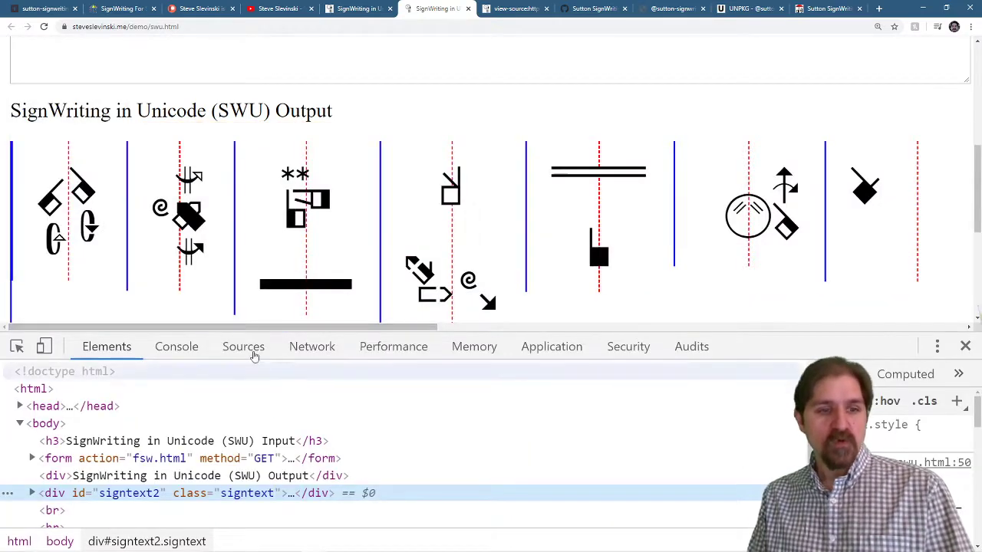
pyautogui.moveTo(280, 333); pyautogui.dragTo(290, 108)
pyautogui.click(32, 292)
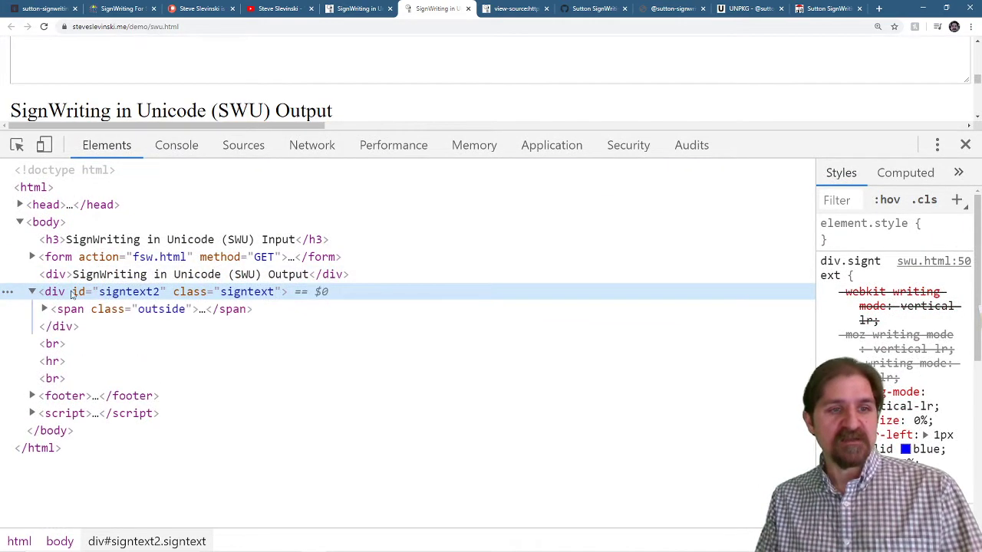
pyautogui.click(44, 309)
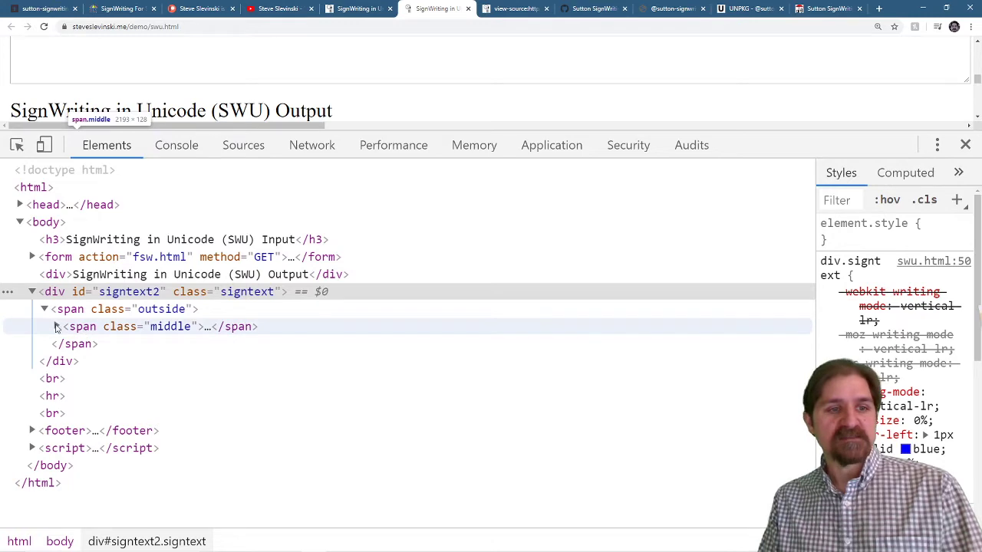
pyautogui.click(56, 327)
pyautogui.click(68, 344)
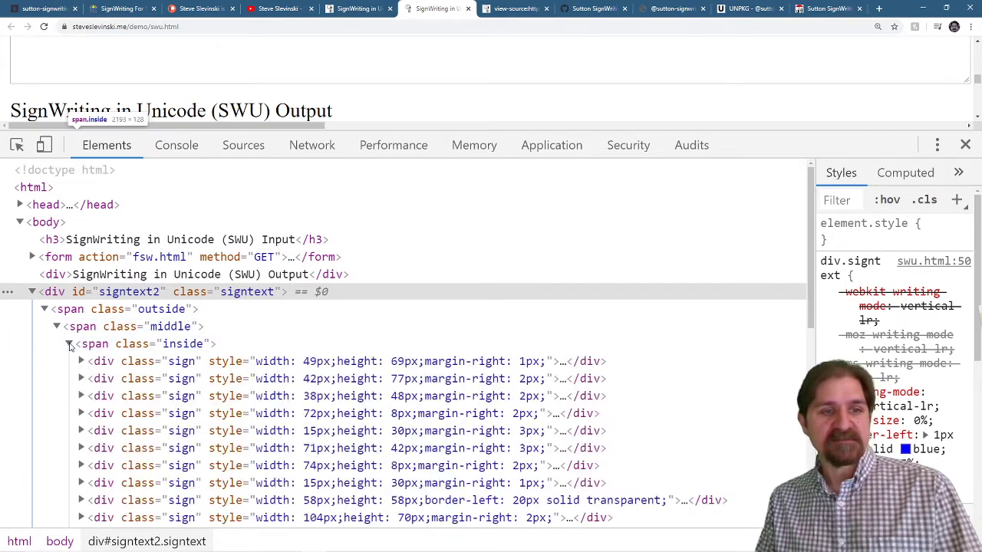
pyautogui.scroll(-2, 227, 331)
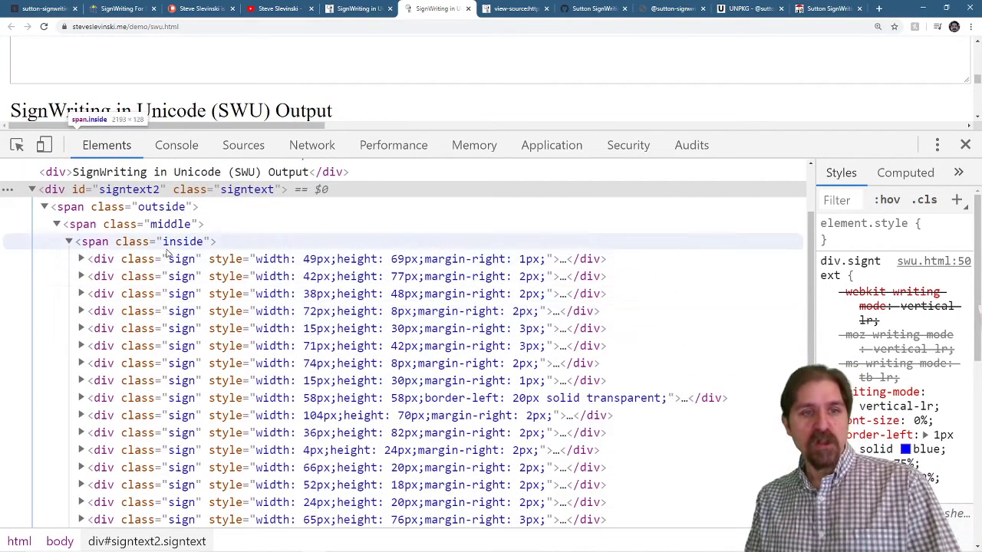
pyautogui.scroll(2, 156, 302)
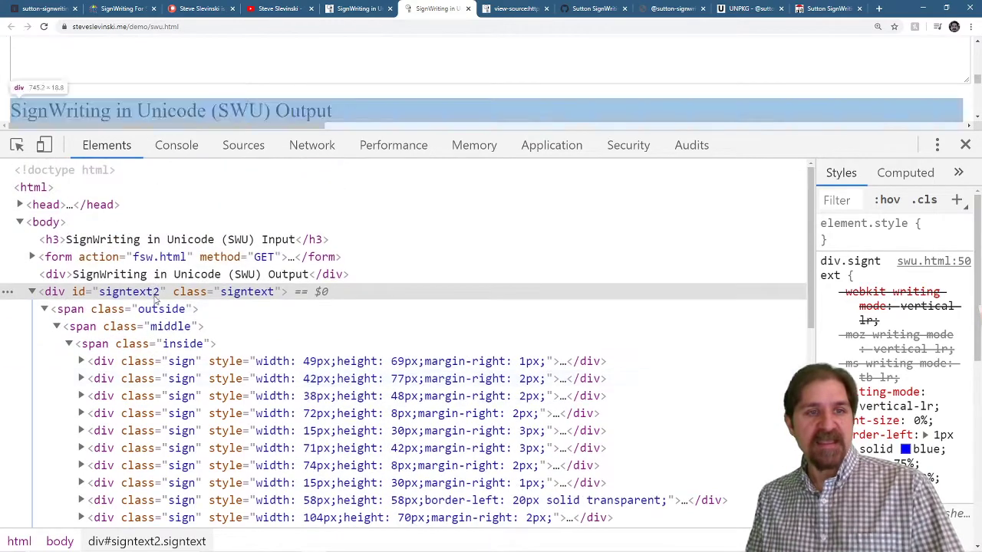
pyautogui.click(97, 310)
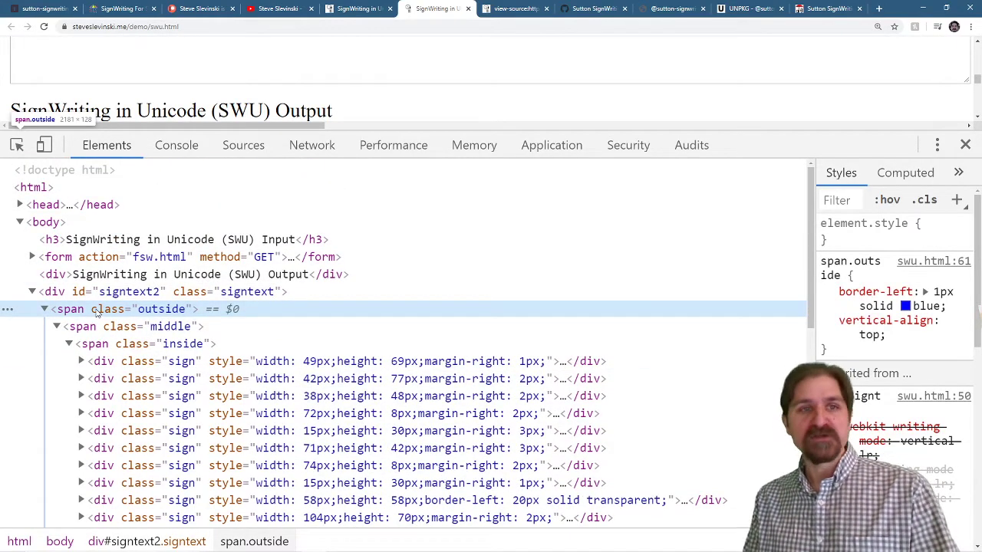
# Close the developer tools and zoom the SWU demo page out to 175%.
pyautogui.click(966, 145)
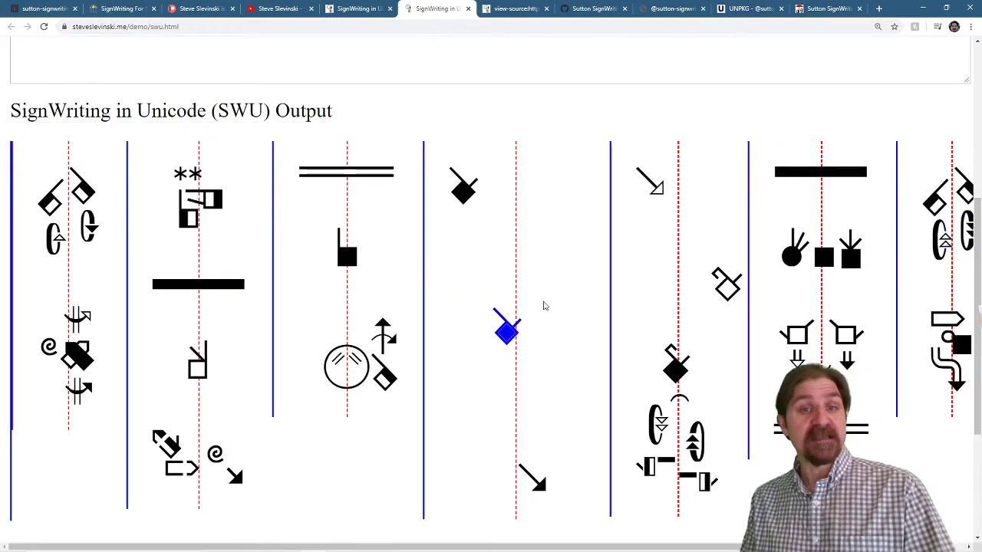
pyautogui.hotkey('ctrl', '-')
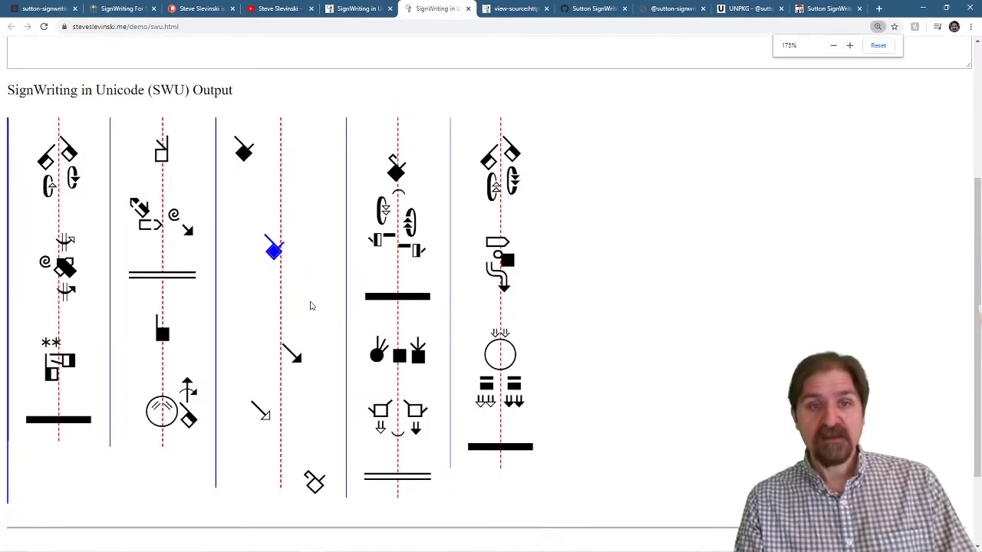
pyautogui.scroll(3, 398, 195)
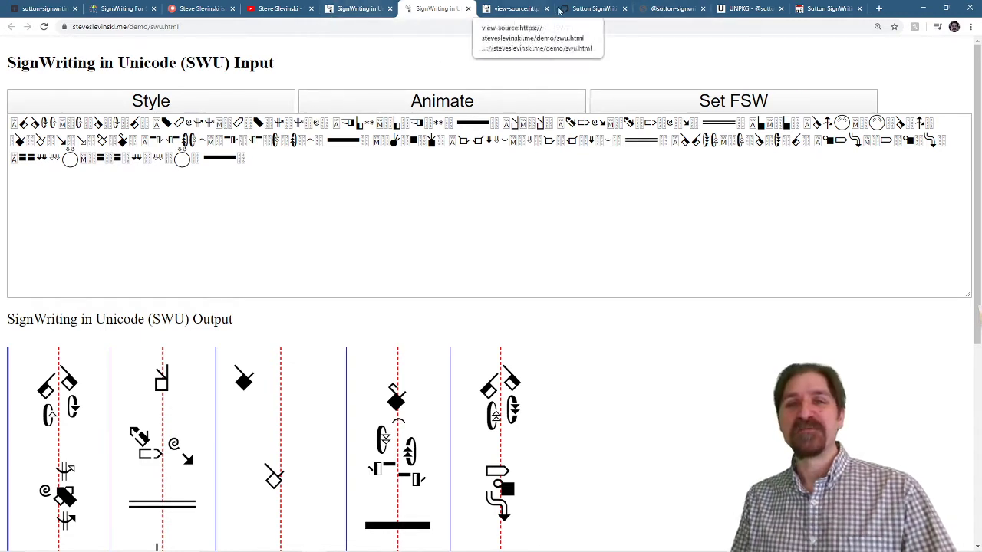
# Zoom the Sutton SignWriting GitHub page to 125% to read the core, font-ttf and font-db repositories.
pyautogui.click(598, 9)
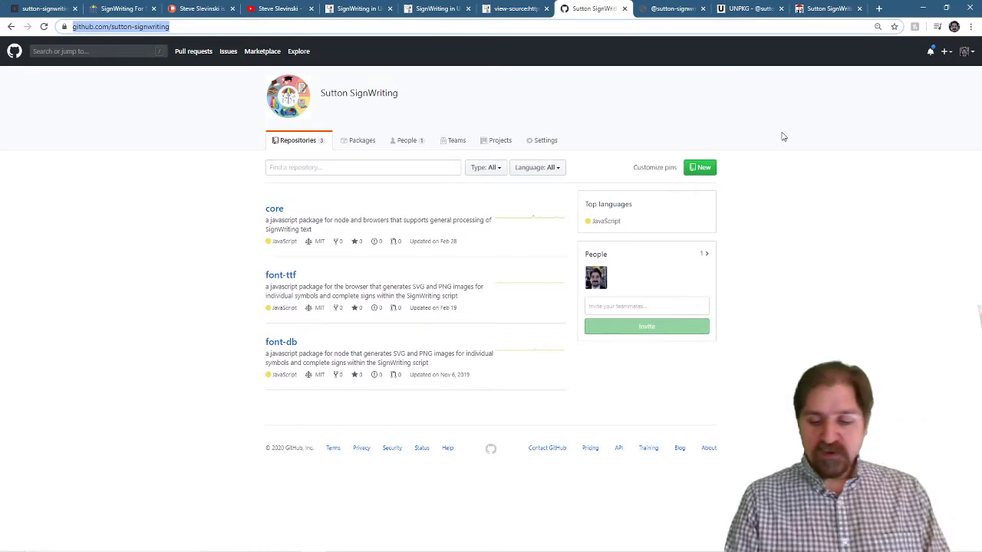
pyautogui.hotkey('ctrl', '+')
pyautogui.hotkey('ctrl', '+')
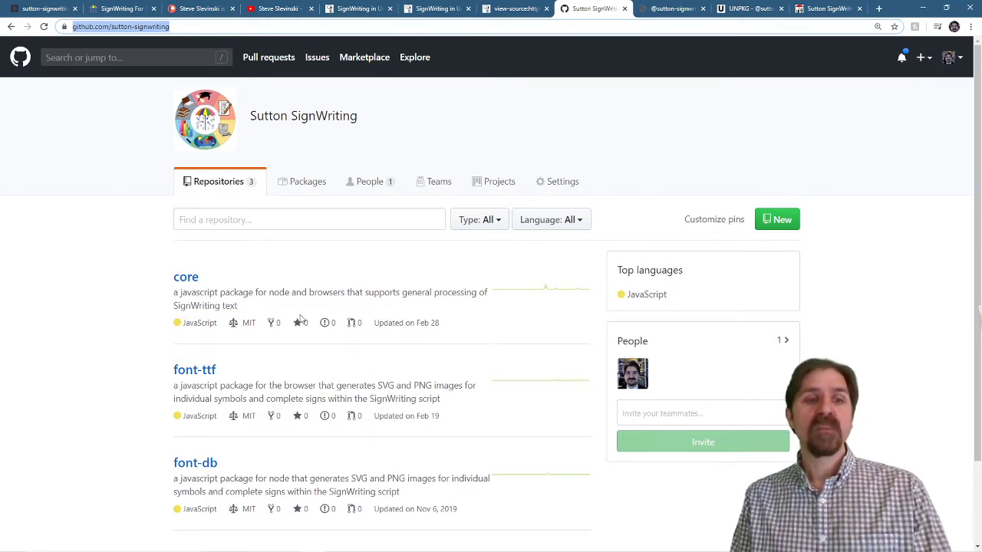
pyautogui.scroll(-1, 261, 311)
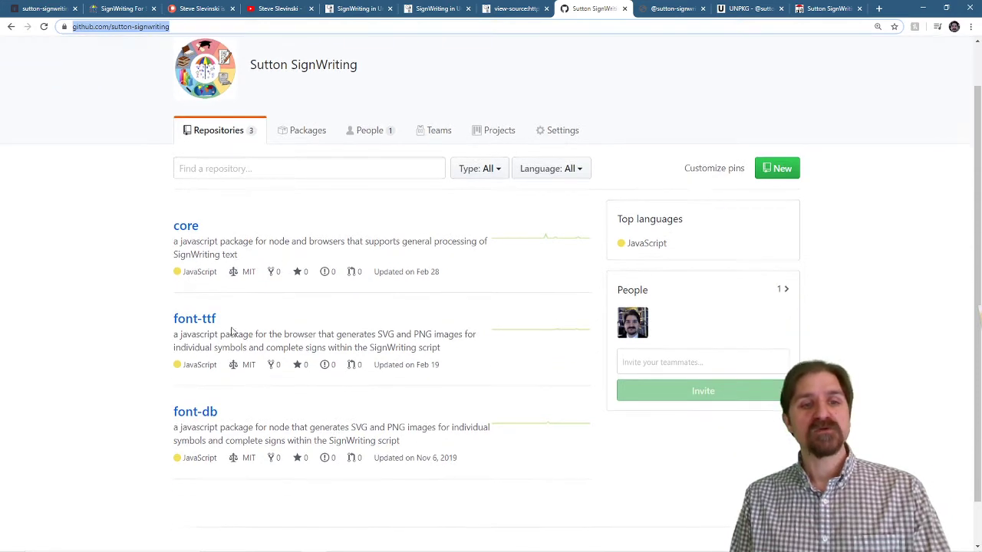
pyautogui.click(679, 8)
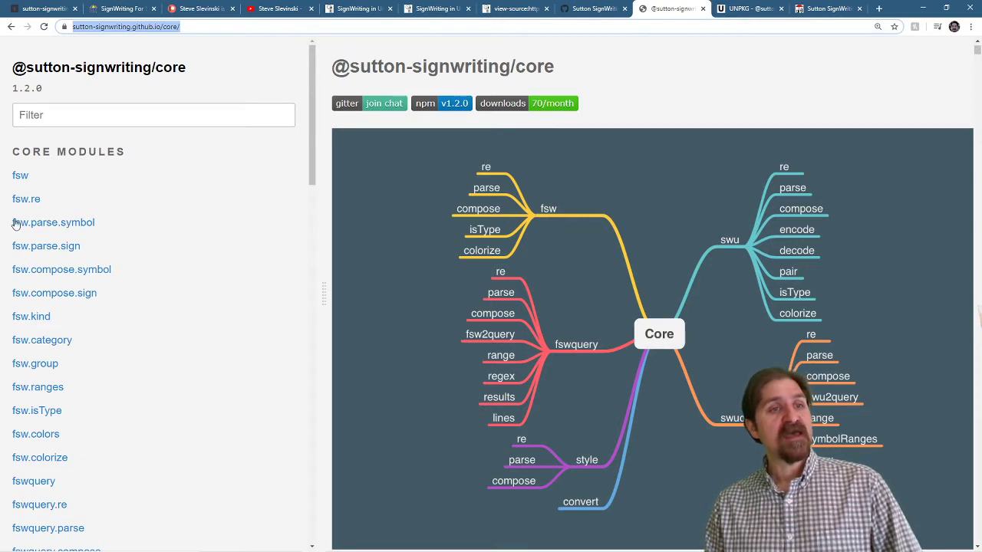
pyautogui.click(55, 247)
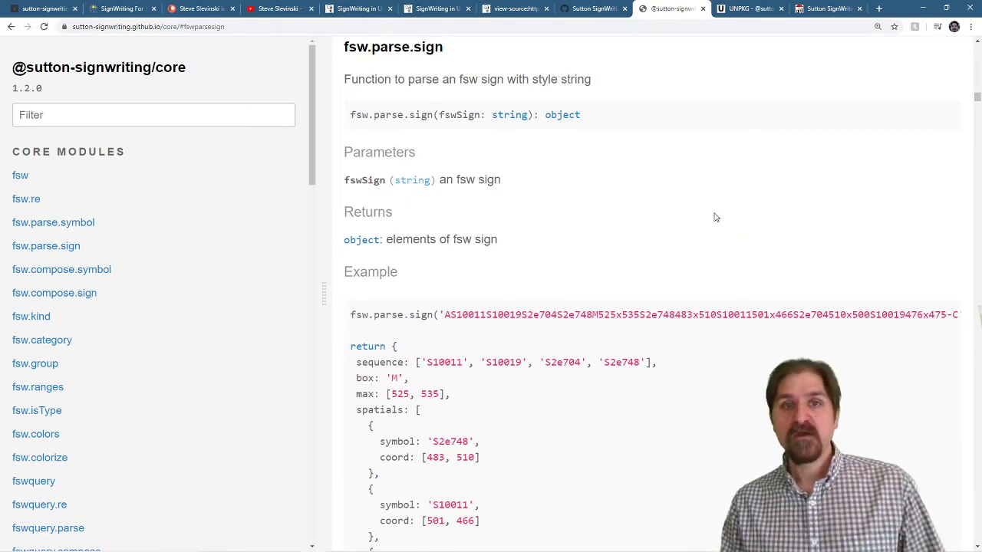
pyautogui.scroll(1, 489, 100)
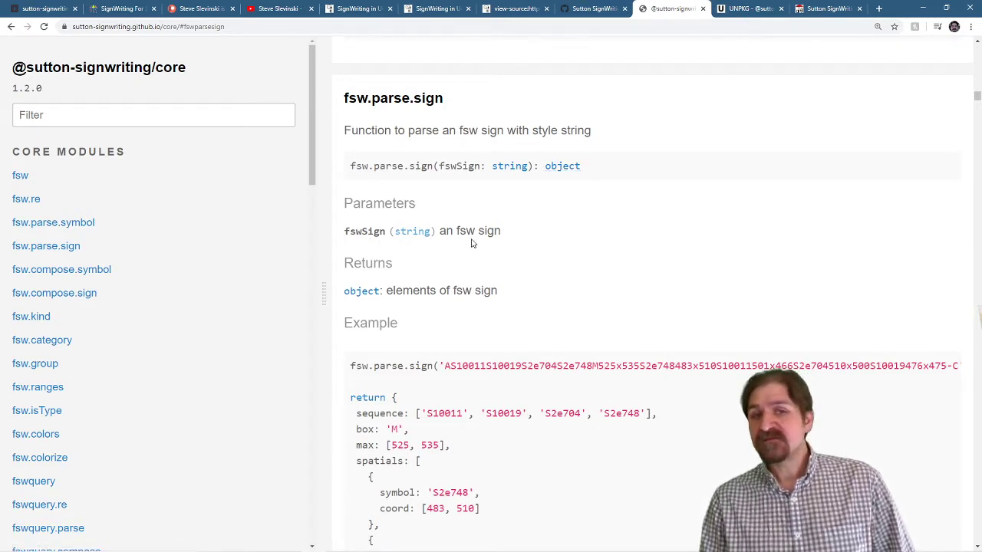
pyautogui.scroll(-1, 691, 244)
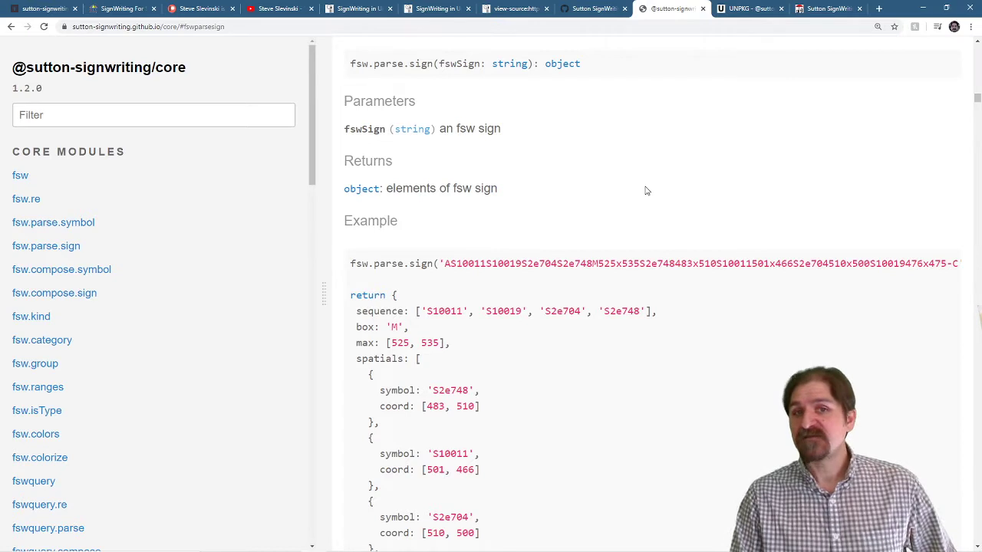
pyautogui.scroll(-1, 647, 191)
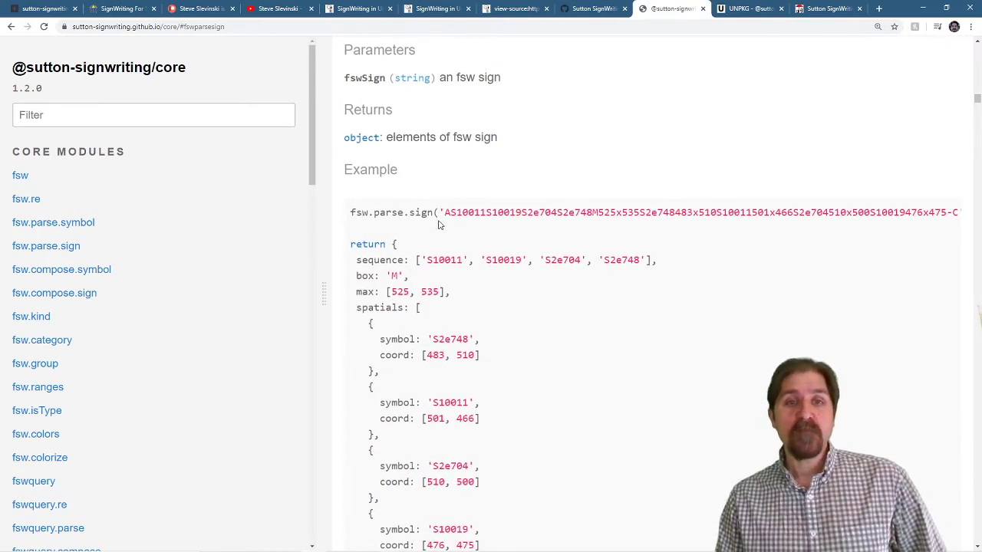
pyautogui.doubleClick(596, 213)
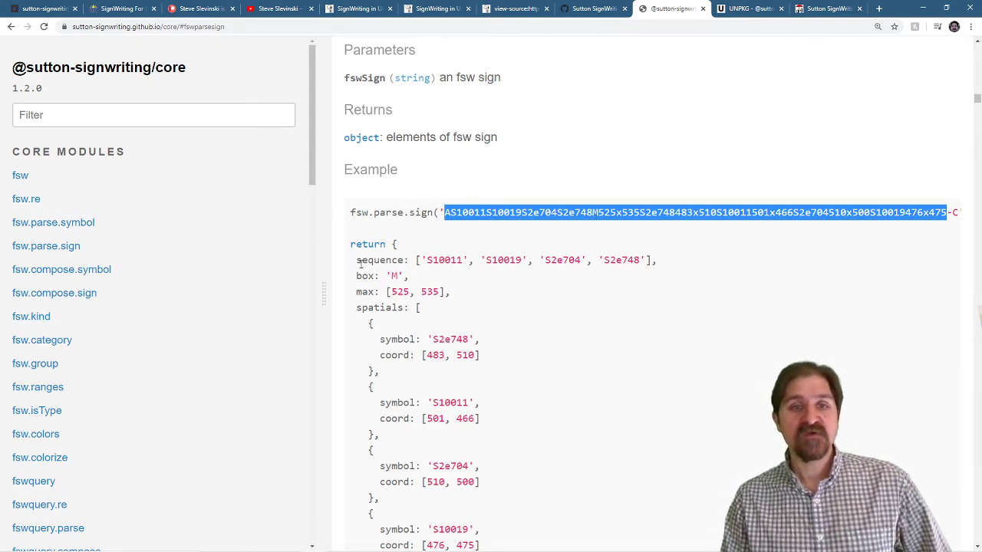
pyautogui.doubleClick(443, 260)
pyautogui.doubleClick(510, 260)
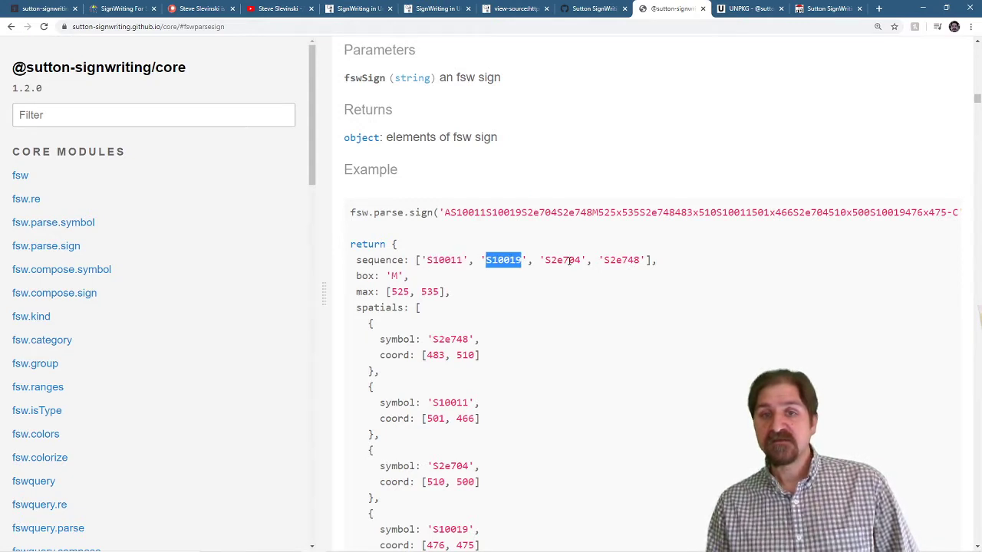
pyautogui.doubleClick(569, 261)
pyautogui.doubleClick(631, 260)
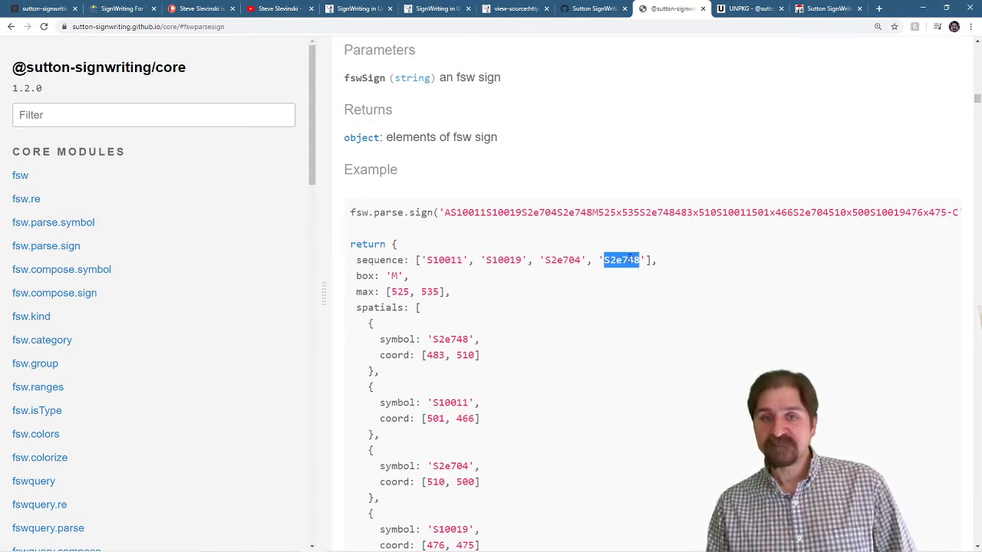
pyautogui.click(452, 214)
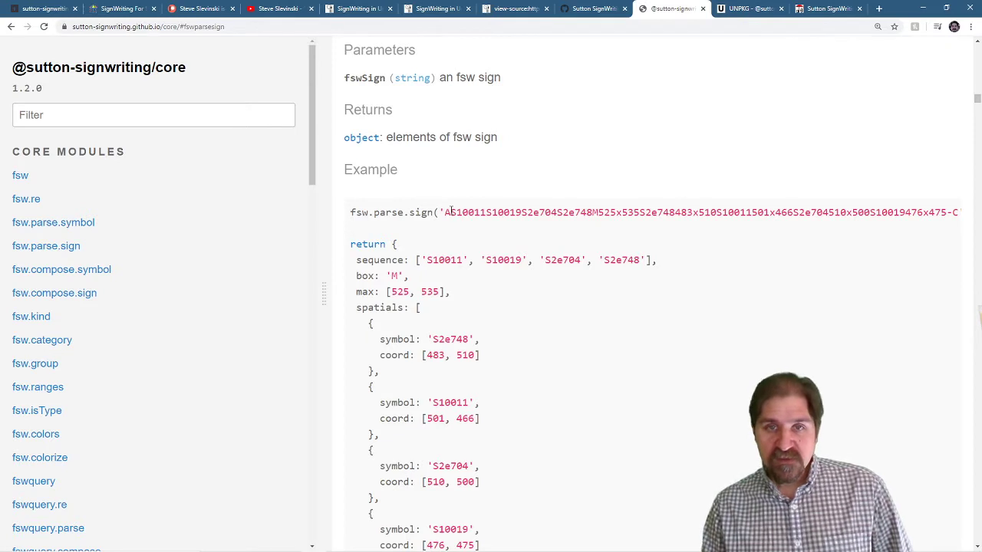
pyautogui.moveTo(450, 212); pyautogui.dragTo(487, 213)
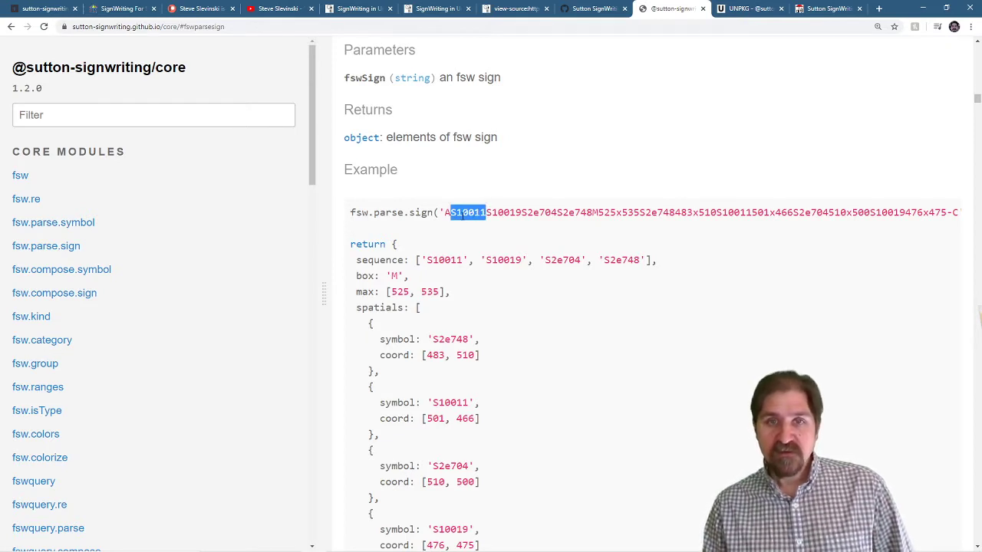
pyautogui.moveTo(472, 212); pyautogui.dragTo(524, 212)
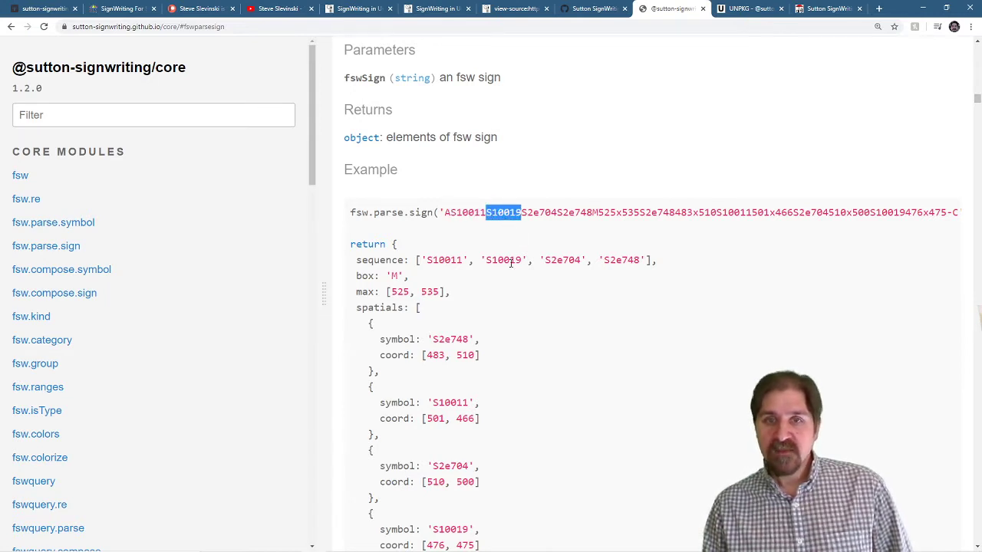
pyautogui.doubleClick(538, 213)
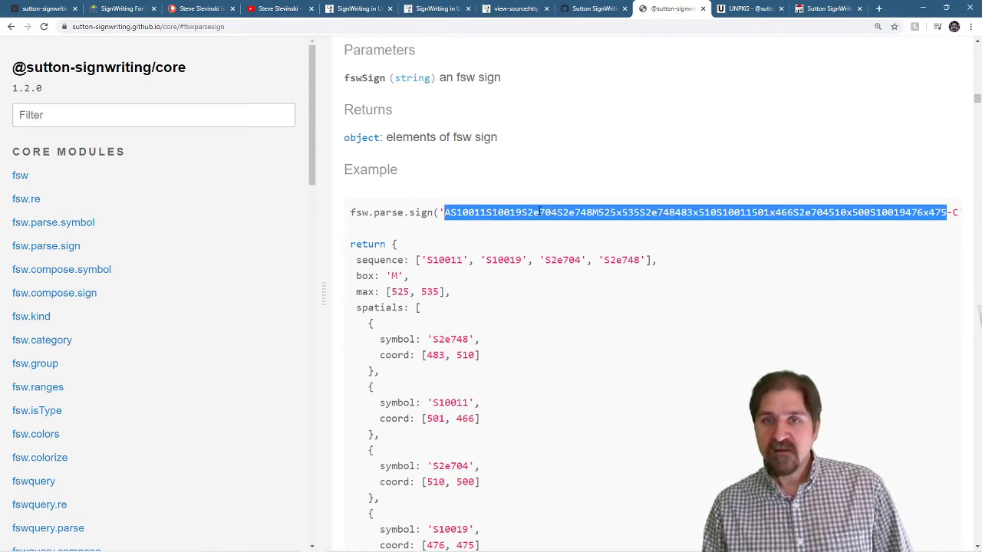
pyautogui.click(538, 213)
pyautogui.moveTo(529, 212); pyautogui.dragTo(557, 214)
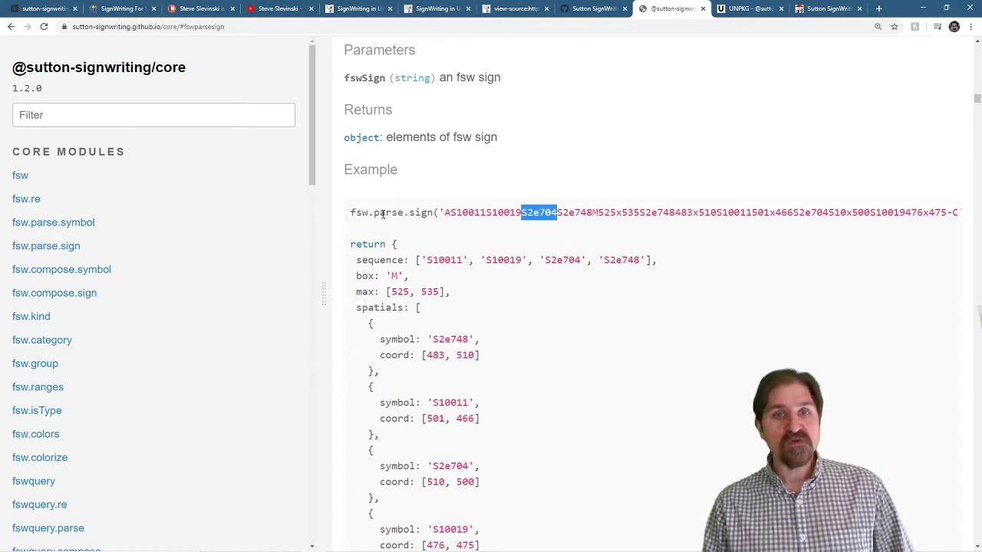
pyautogui.moveTo(443, 212); pyautogui.dragTo(592, 213)
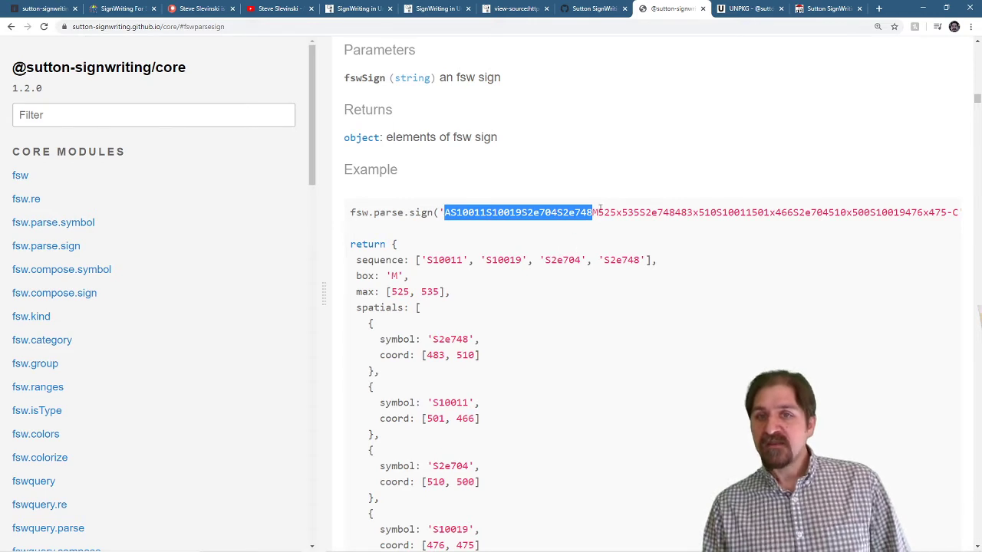
pyautogui.doubleClick(594, 210)
pyautogui.click(595, 210)
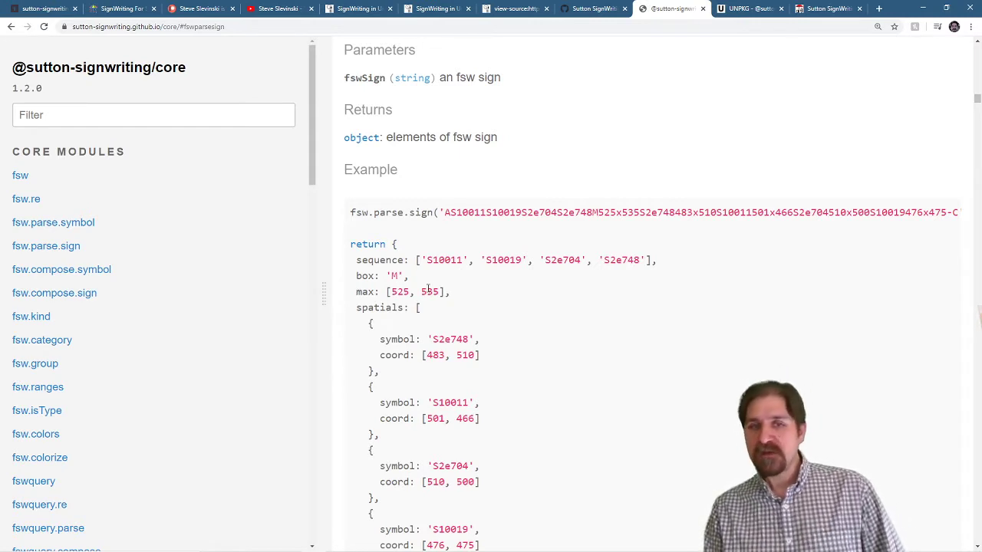
# Point out the spatials property and each symbol's coord field in the fsw.parse.sign example output.
pyautogui.scroll(-2, 522, 307)
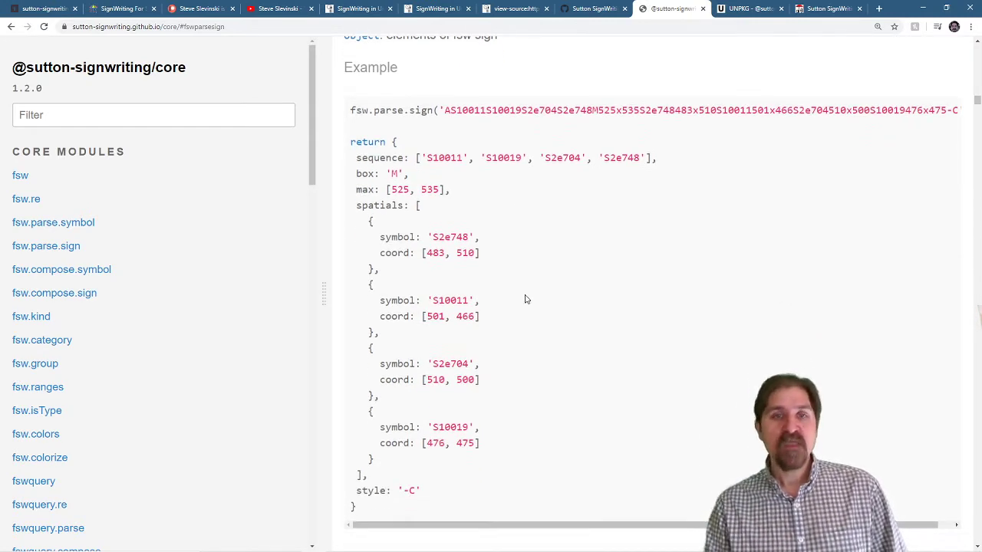
pyautogui.doubleClick(382, 206)
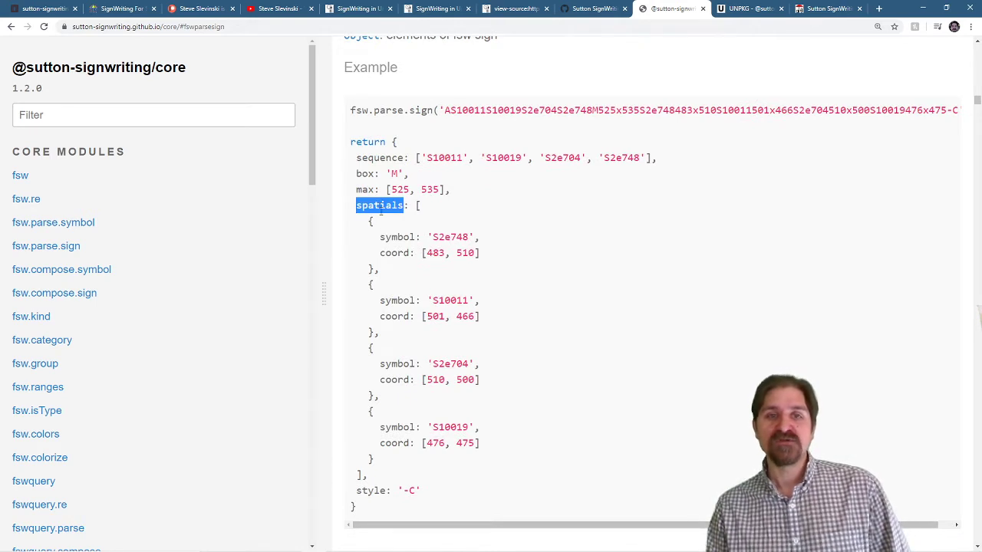
pyautogui.doubleClick(398, 237)
pyautogui.doubleClick(396, 254)
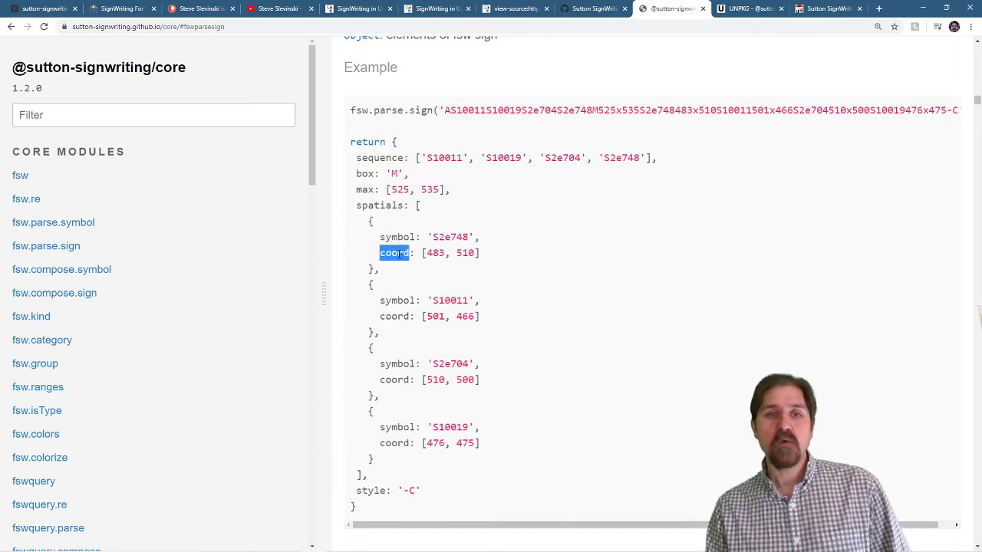
pyautogui.doubleClick(396, 300)
pyautogui.doubleClick(396, 316)
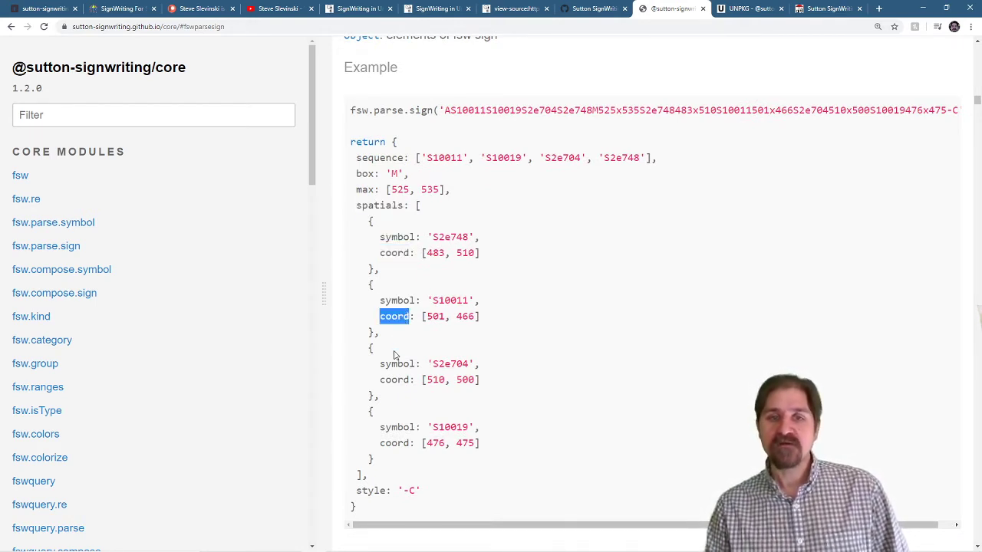
pyautogui.click(396, 362)
pyautogui.doubleClick(396, 364)
pyautogui.doubleClick(395, 379)
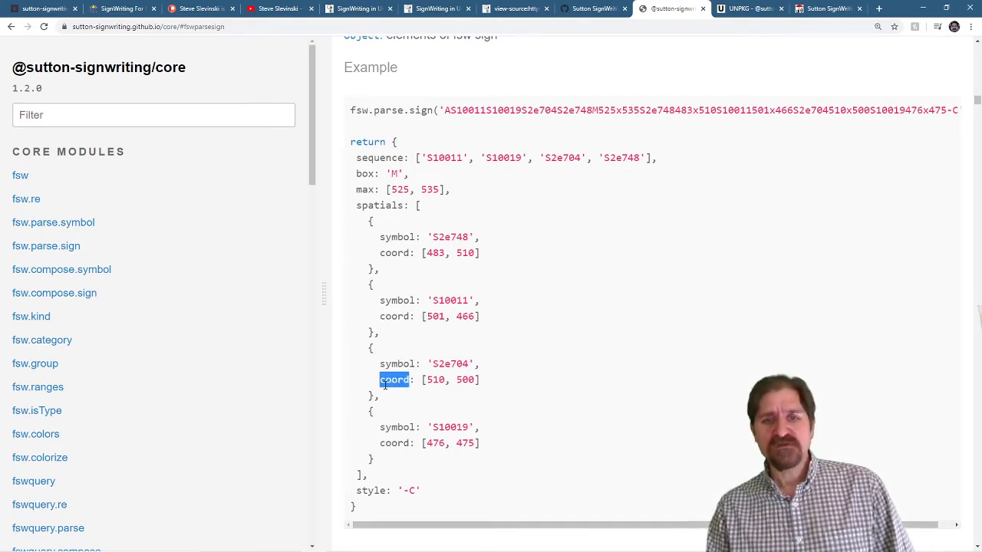
# Highlight the style: '-C' line, then scroll down toward fsw.compose.sign.
pyautogui.scroll(-1, 458, 233)
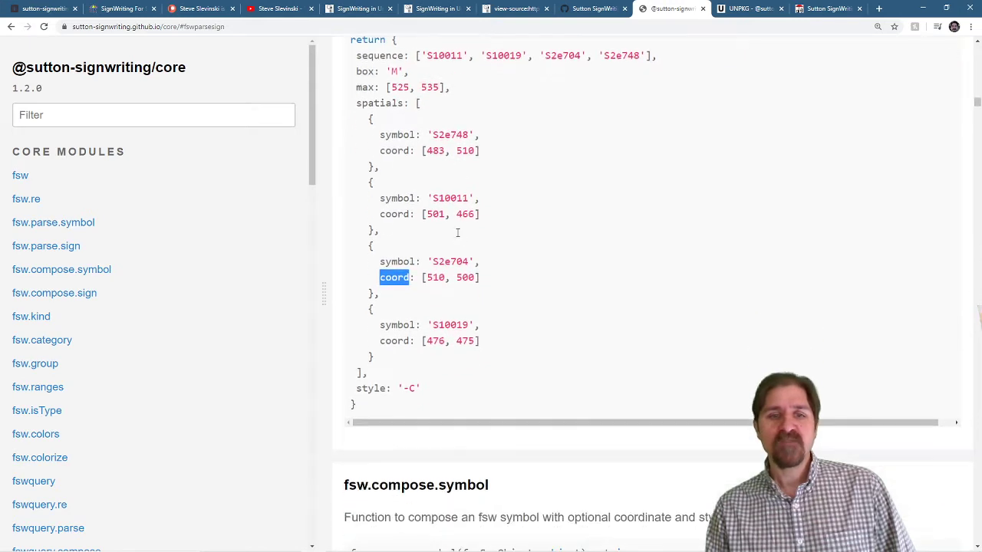
pyautogui.moveTo(352, 389); pyautogui.dragTo(438, 395)
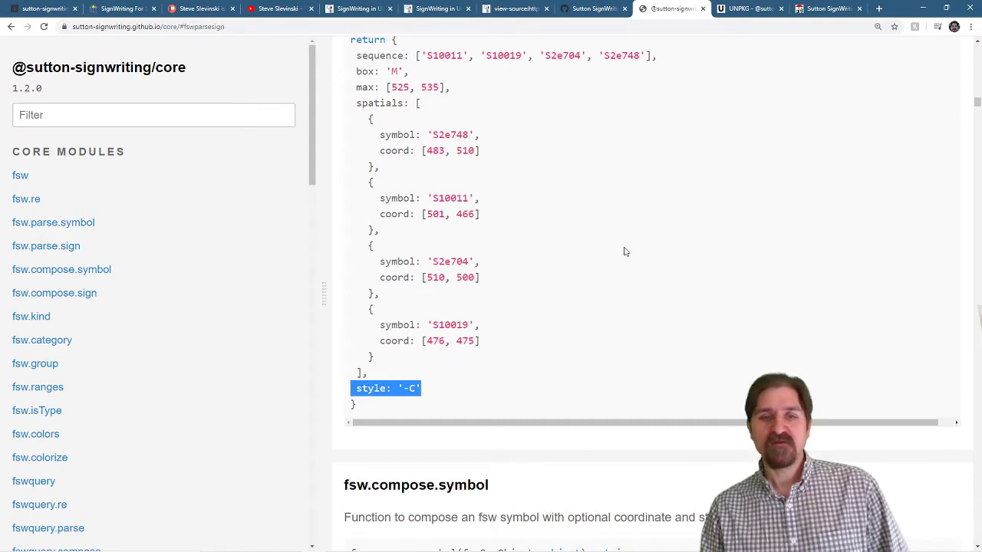
pyautogui.scroll(-2, 625, 214)
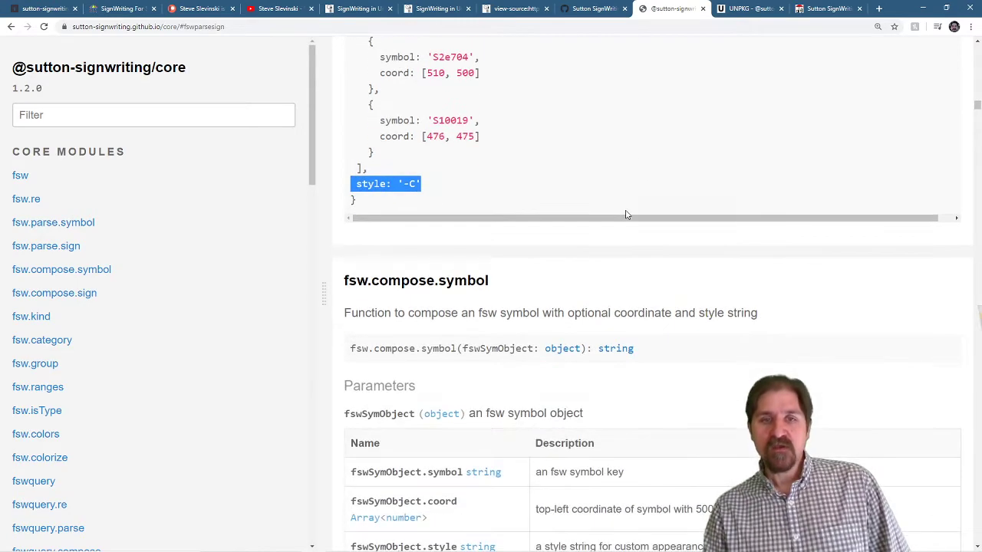
pyautogui.scroll(-6, 625, 214)
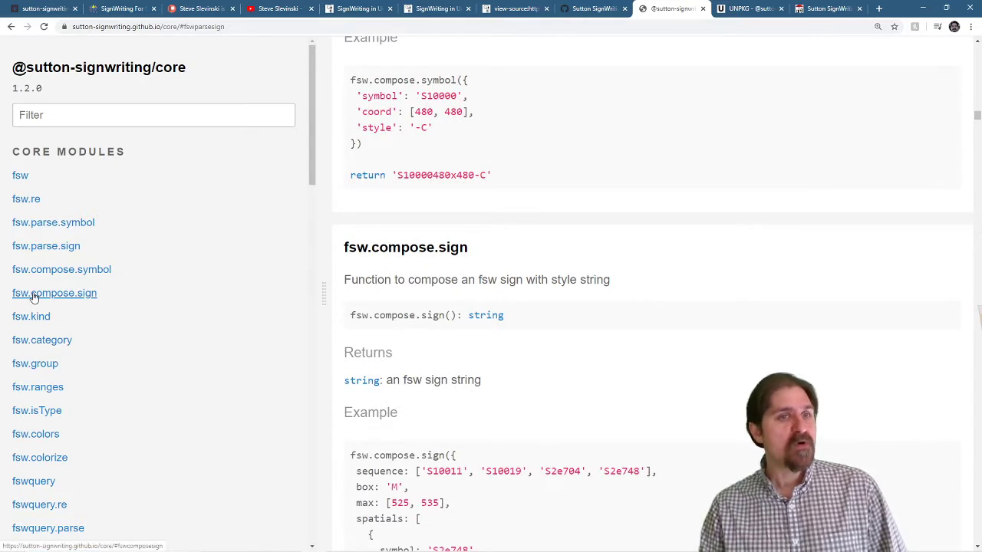
# Open fsw.compose.sign and highlight its example input object and returned 'AS10011S10019S2e704S2e748M525x535…' string.
pyautogui.click(34, 295)
pyautogui.scroll(-1, 744, 157)
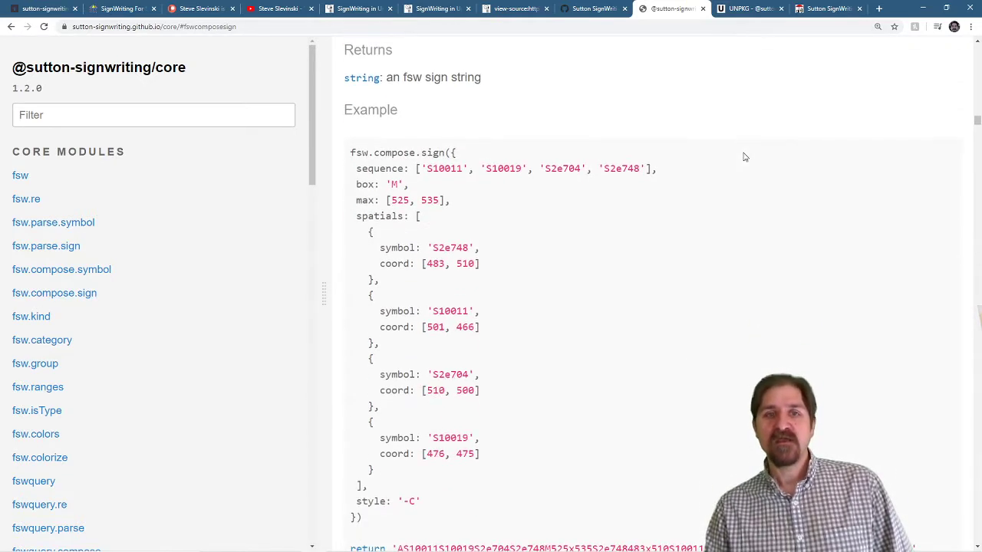
pyautogui.scroll(-1, 743, 157)
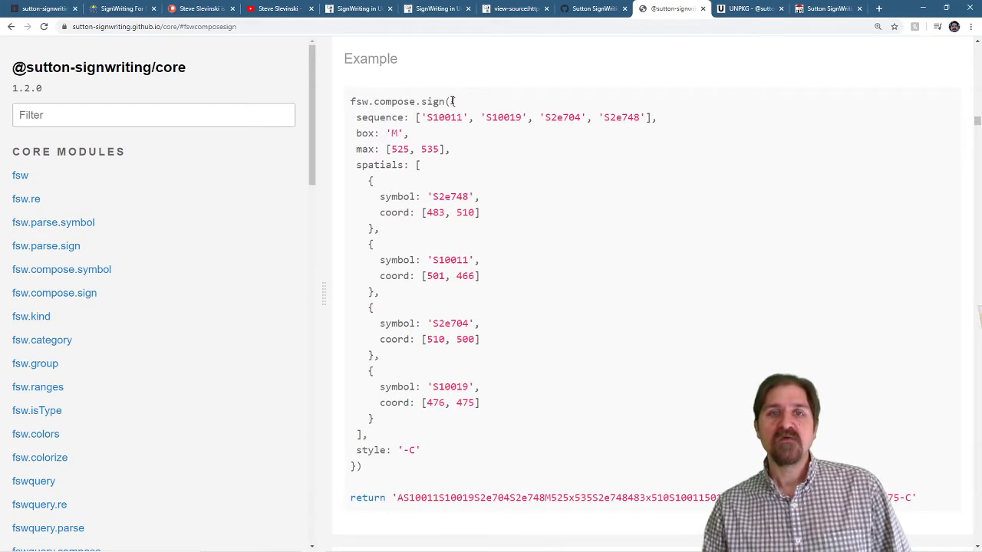
pyautogui.moveTo(453, 101); pyautogui.dragTo(360, 466)
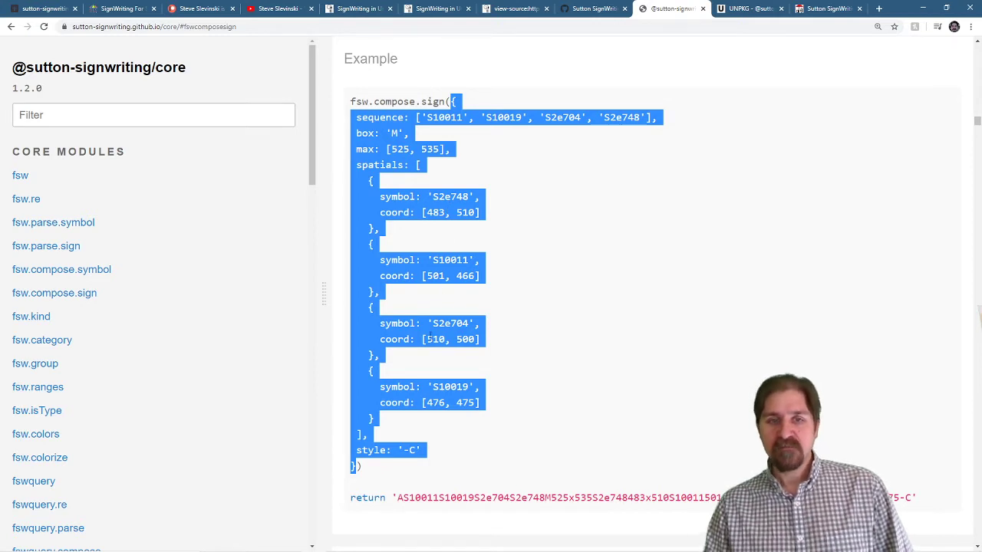
pyautogui.doubleClick(518, 497)
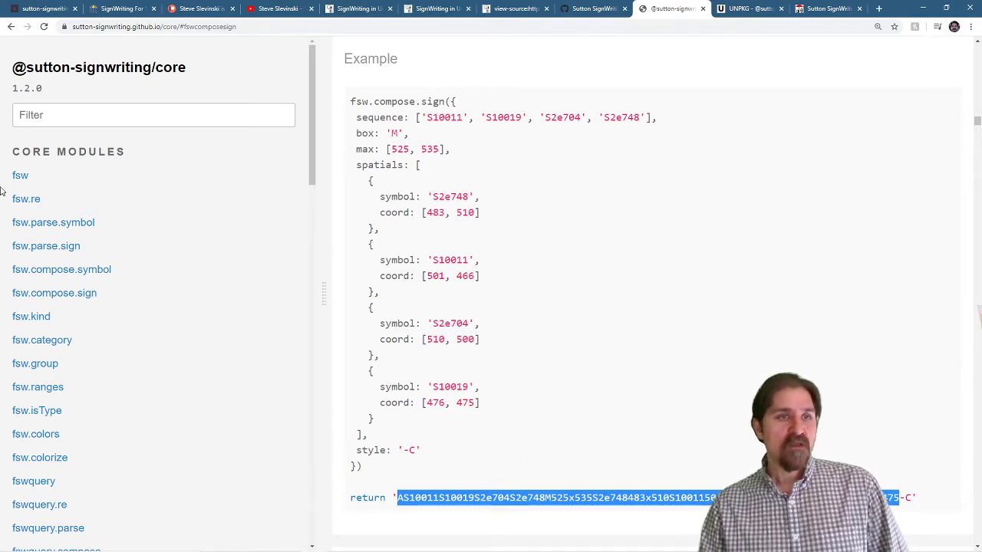
pyautogui.scroll(-2, 42, 204)
pyautogui.scroll(-3, 48, 220)
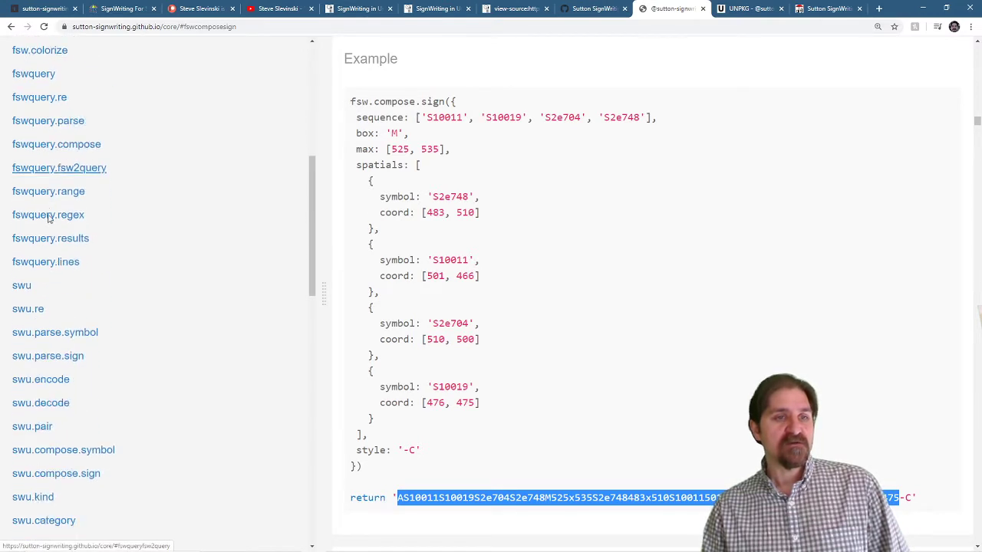
# Open swu.parse.sign and highlight the example's SWU sign string and the box marker character.
pyautogui.click(38, 357)
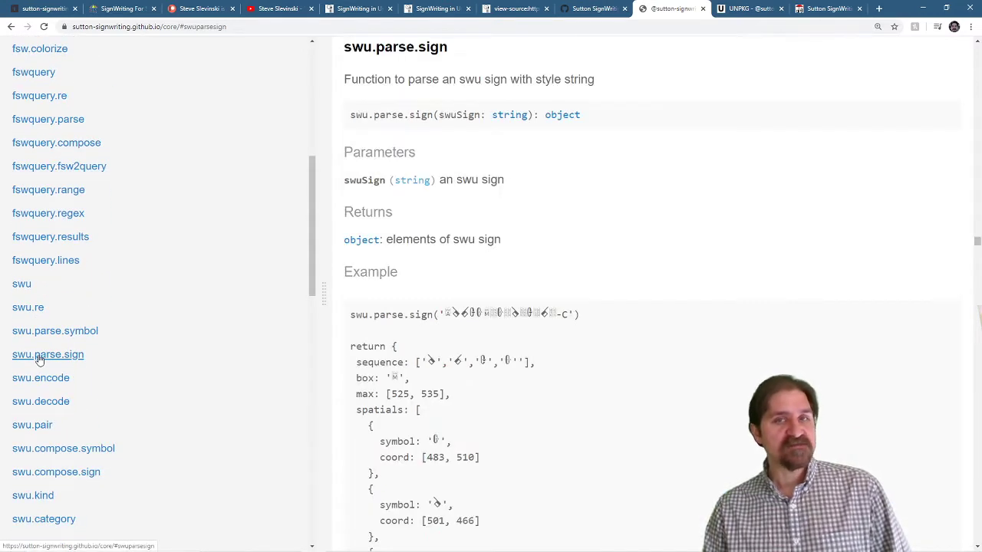
pyautogui.scroll(-2, 741, 233)
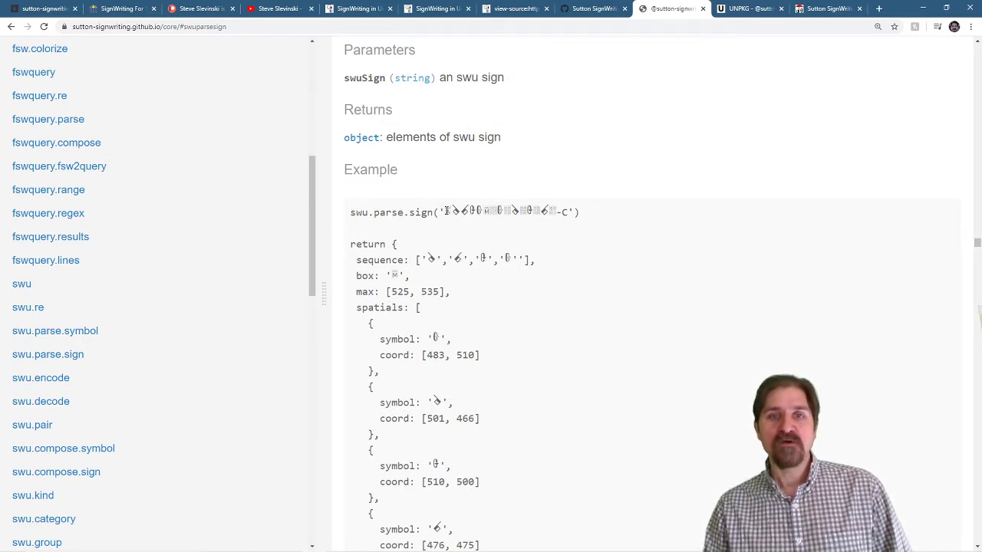
pyautogui.moveTo(445, 210); pyautogui.dragTo(572, 211)
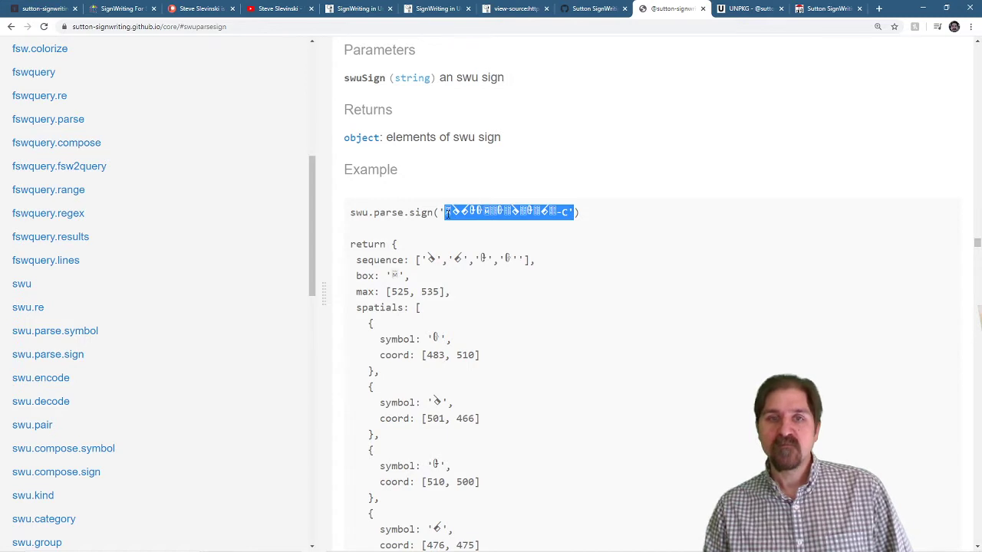
pyautogui.click(465, 212)
pyautogui.moveTo(483, 209); pyautogui.dragTo(444, 212)
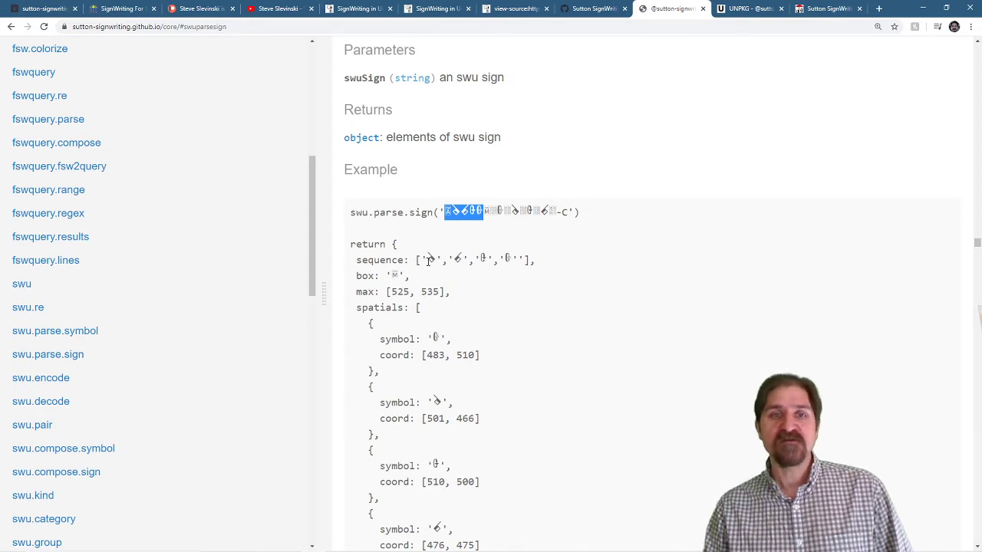
pyautogui.doubleClick(392, 274)
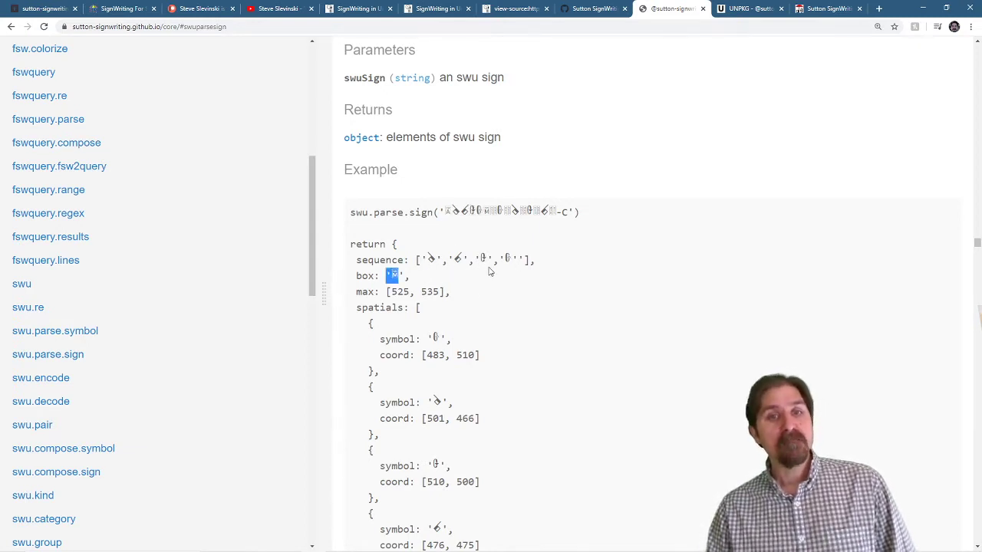
# Enlarge the page and highlight just the box marker character in the swu.parse.sign output.
pyautogui.hotkey('ctrl', '+')
pyautogui.hotkey('ctrl', '+')
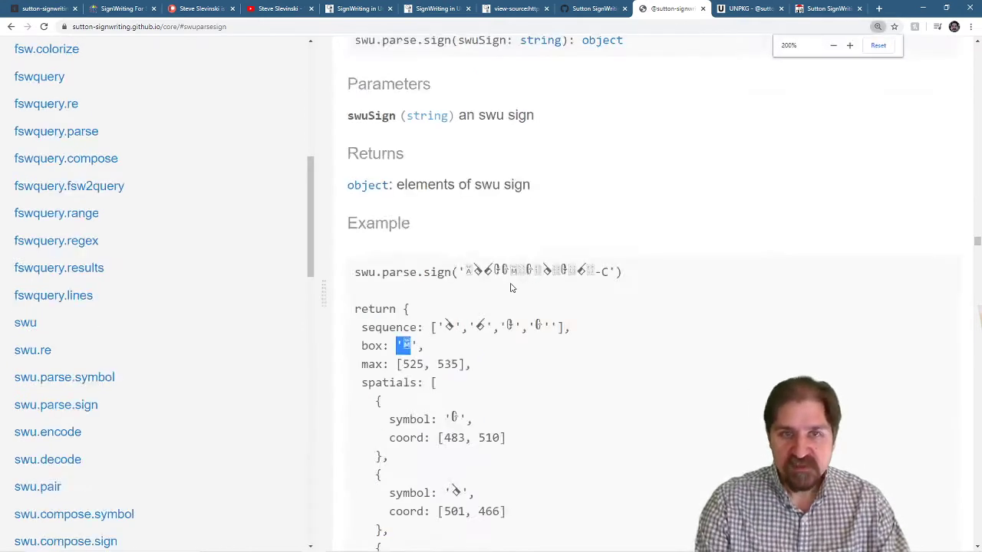
pyautogui.scroll(1, 594, 222)
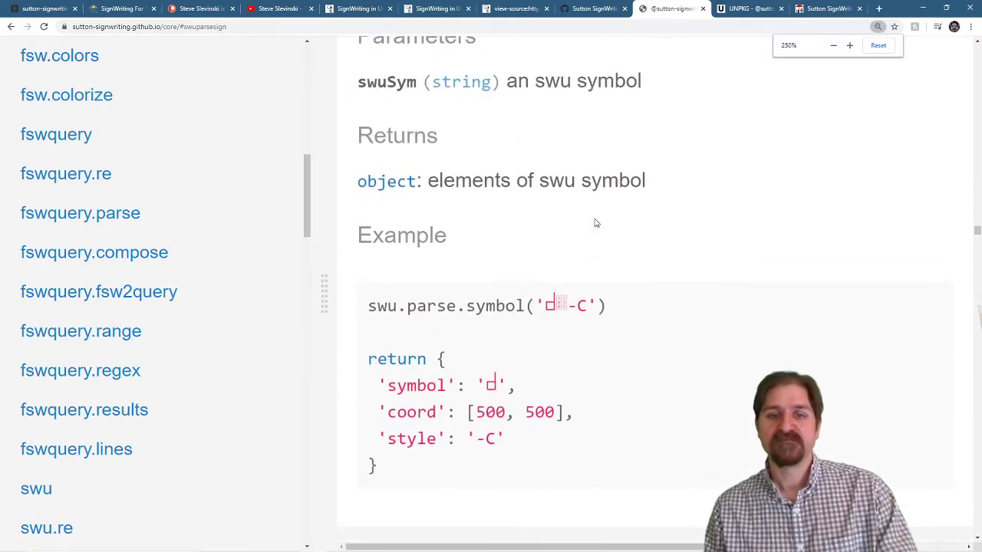
pyautogui.scroll(-3, 594, 221)
pyautogui.scroll(-6, 594, 221)
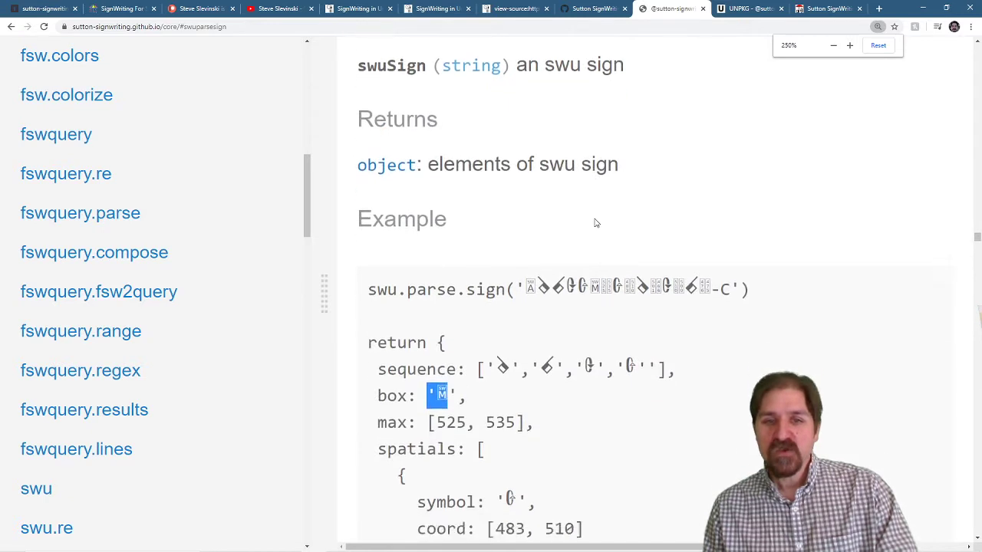
pyautogui.click(442, 267)
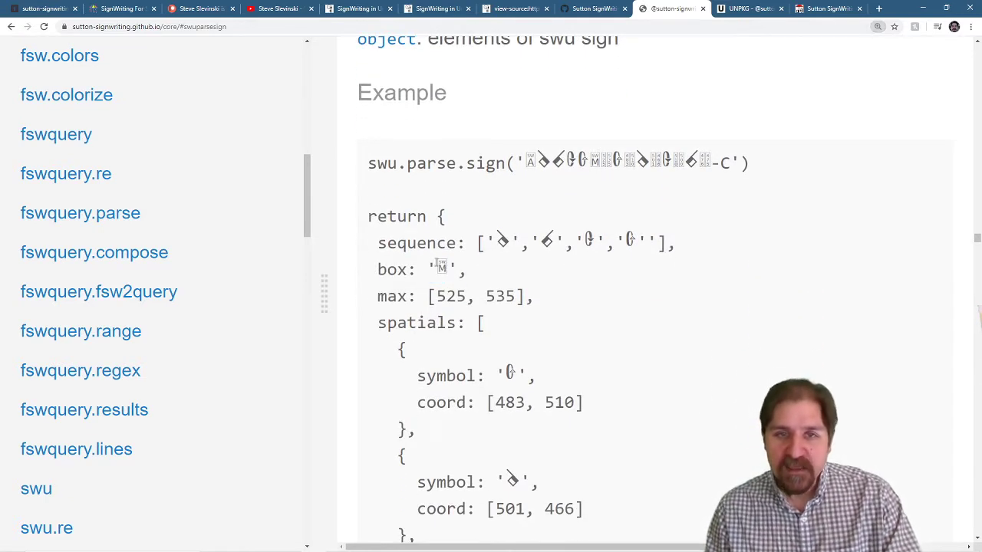
pyautogui.moveTo(437, 268); pyautogui.dragTo(448, 269)
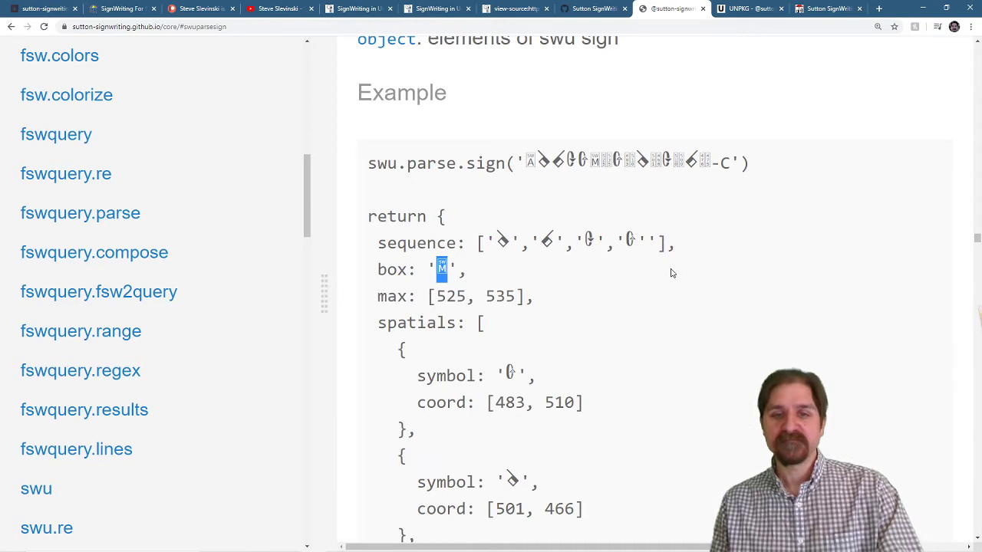
# Point out the spatials list, its opening bracket, first symbol glyph and first coord field.
pyautogui.scroll(-1, 649, 276)
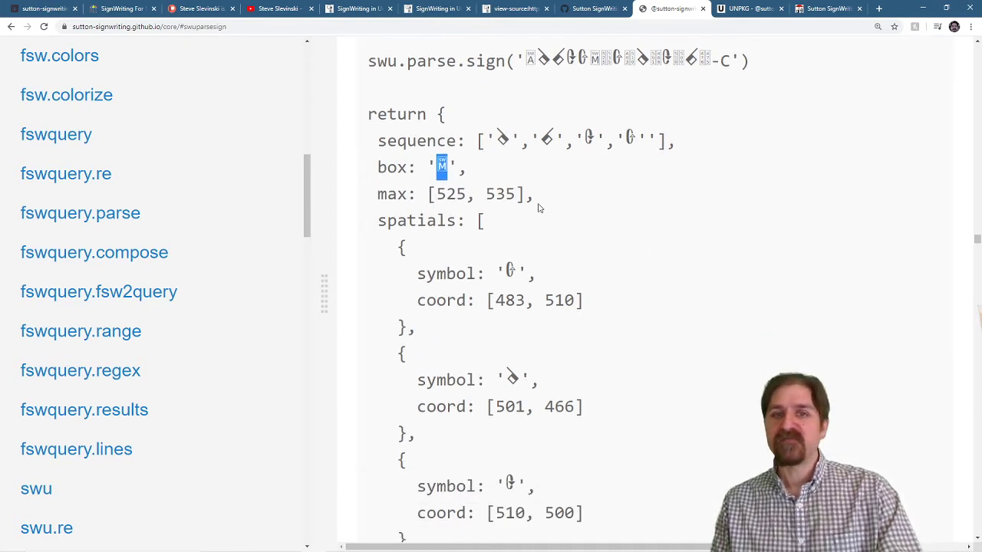
pyautogui.doubleClick(418, 221)
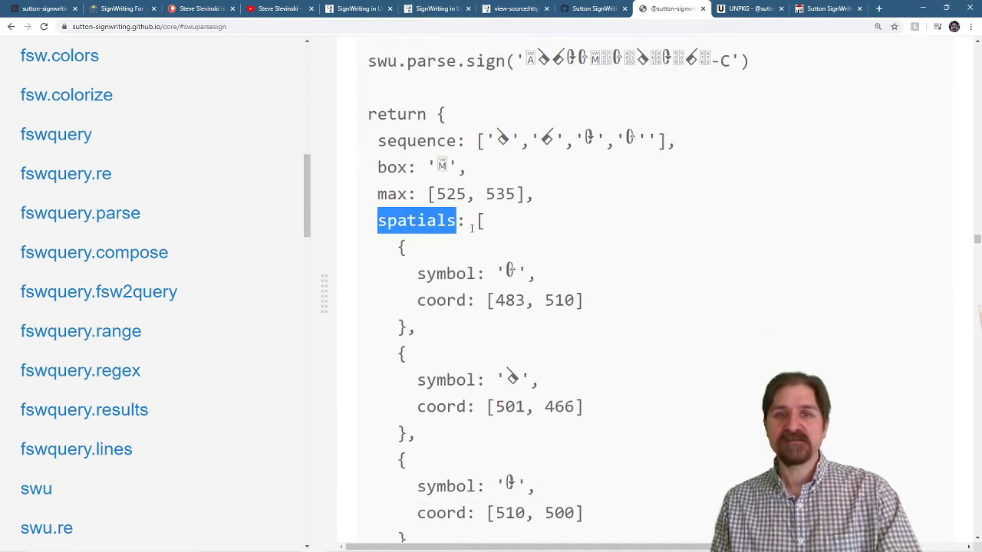
pyautogui.moveTo(475, 221); pyautogui.dragTo(485, 221)
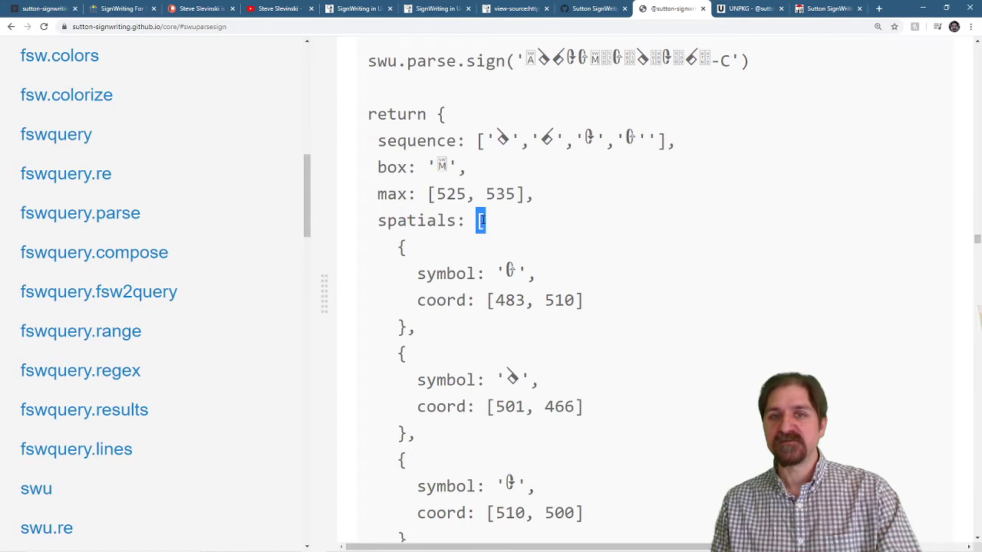
pyautogui.click(436, 221)
pyautogui.moveTo(503, 270); pyautogui.dragTo(520, 267)
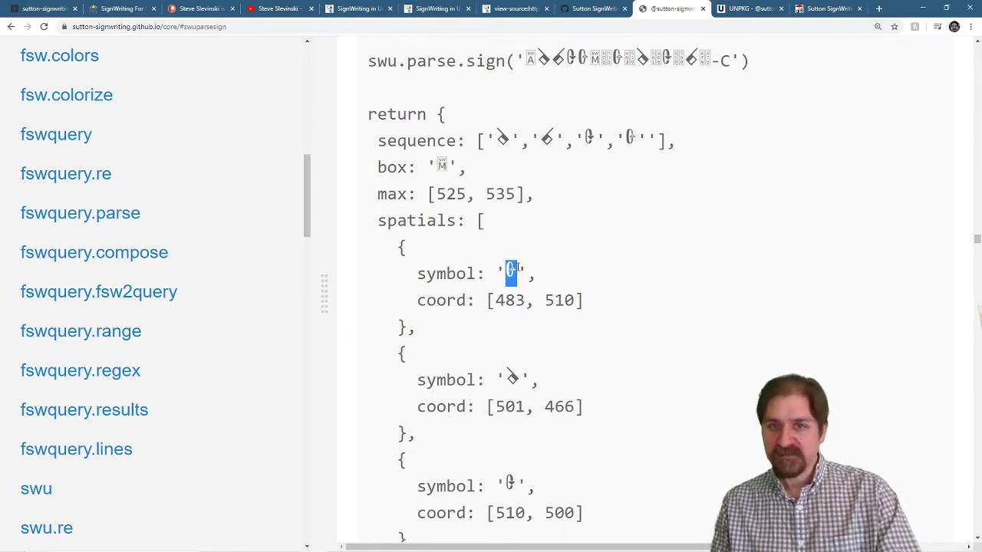
pyautogui.doubleClick(436, 300)
pyautogui.scroll(-2, 497, 315)
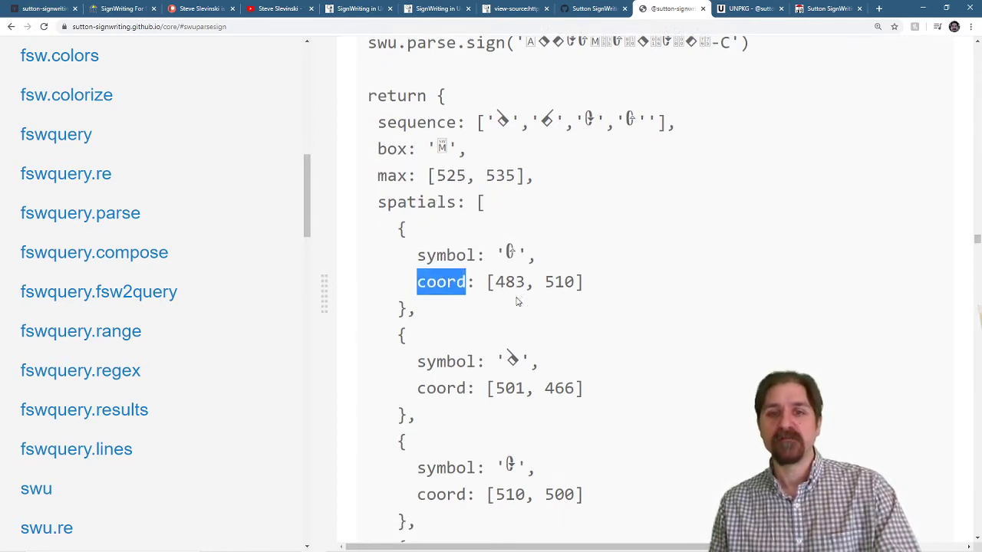
pyautogui.scroll(-2, 496, 315)
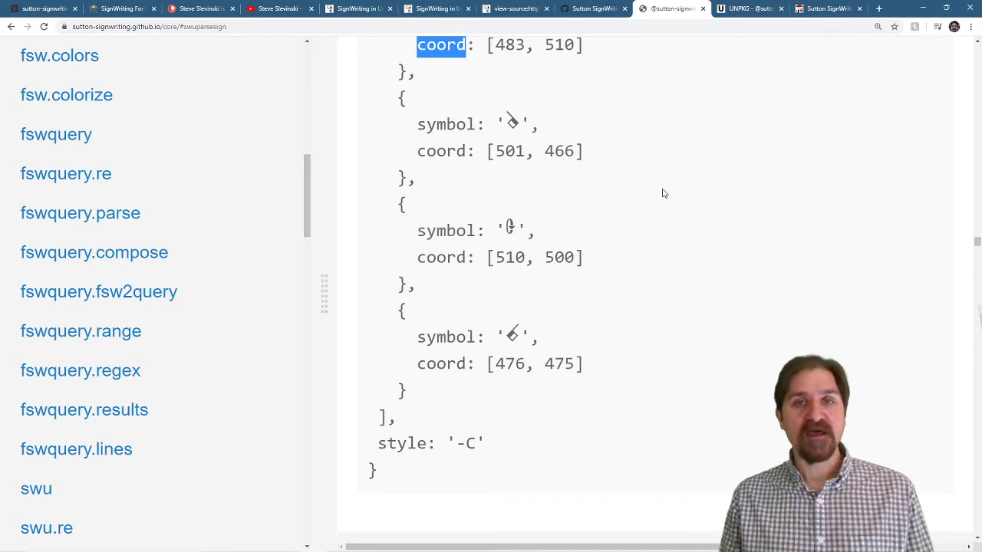
pyautogui.scroll(4, 664, 191)
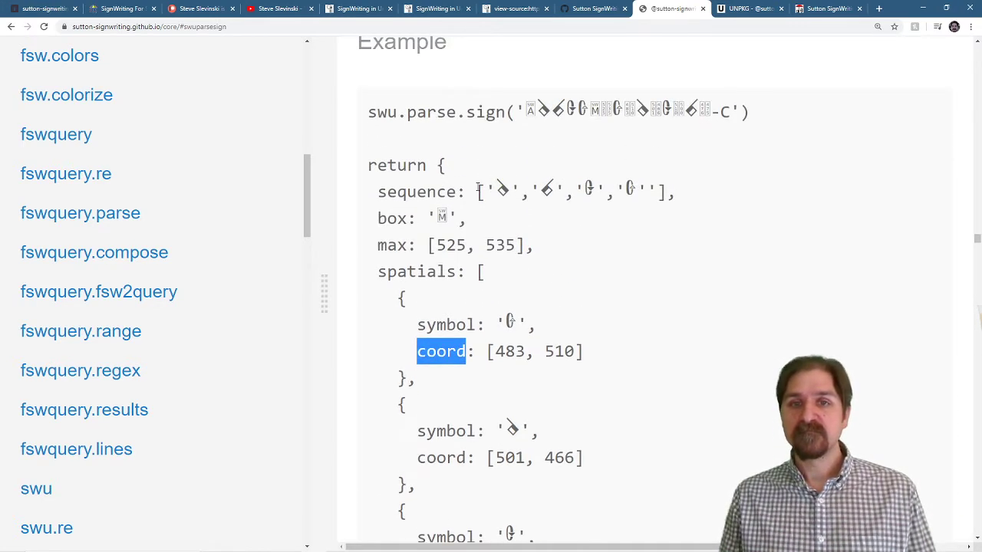
# Highlight the sequence array in the returned object, then scroll down through the spatials list.
pyautogui.moveTo(478, 192); pyautogui.dragTo(668, 194)
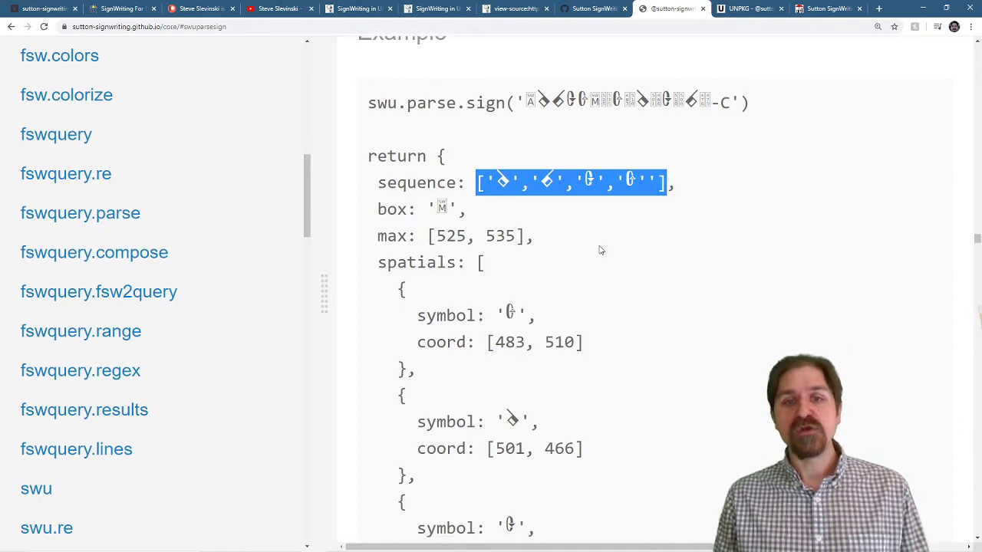
pyautogui.scroll(-1, 478, 248)
pyautogui.scroll(-1, 522, 314)
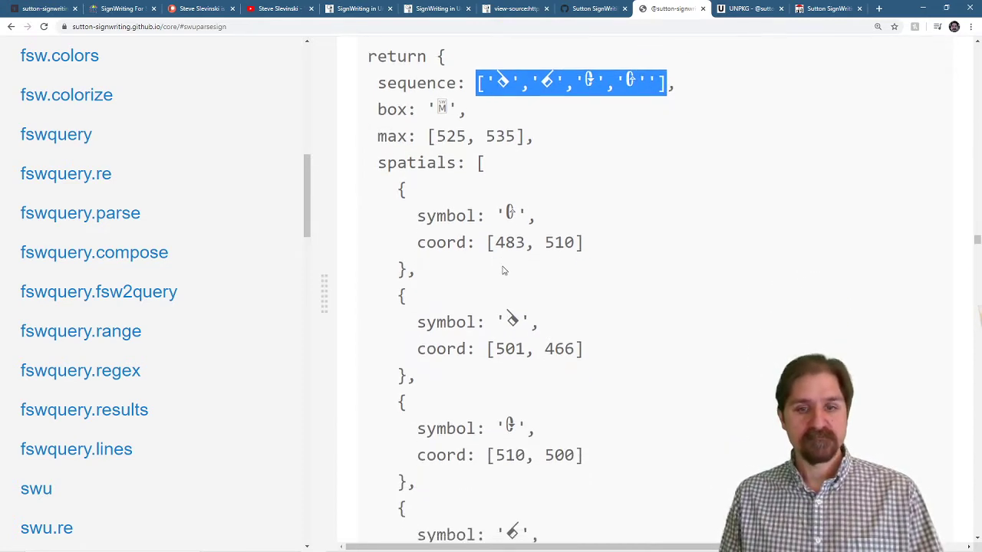
pyautogui.scroll(-3, 503, 270)
# Review the UNPKG font-ttf 1.1.0 font files, then return to the SignWriting in Unicode input demo.
pyautogui.click(735, 8)
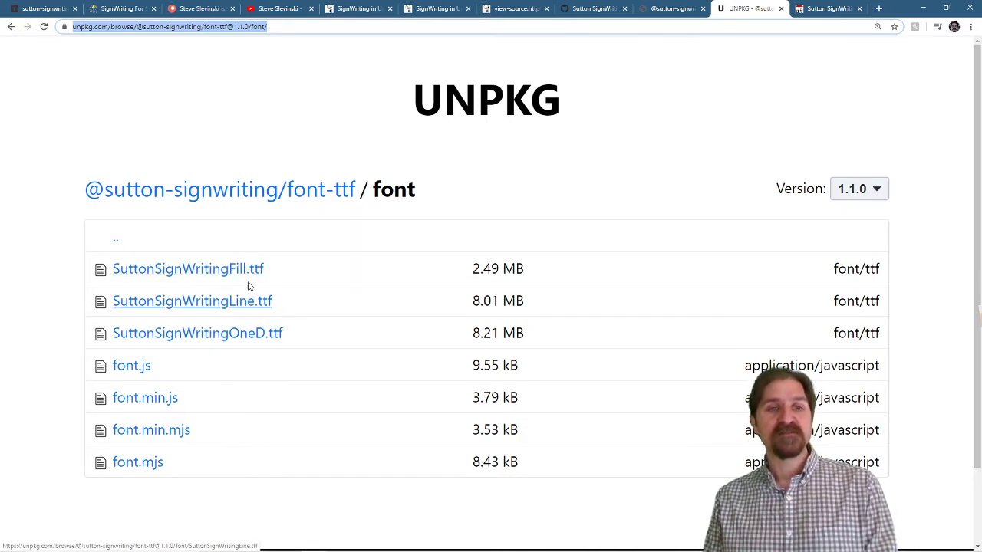
pyautogui.click(436, 8)
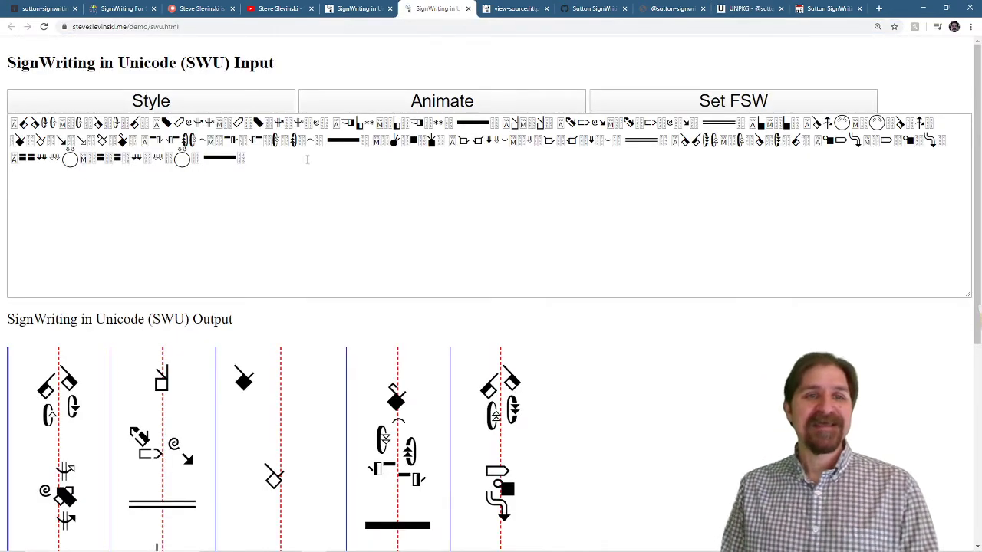
# Select the SWU input text, then pick out the long bar symbol.
pyautogui.moveTo(318, 155); pyautogui.dragTo(3, 127)
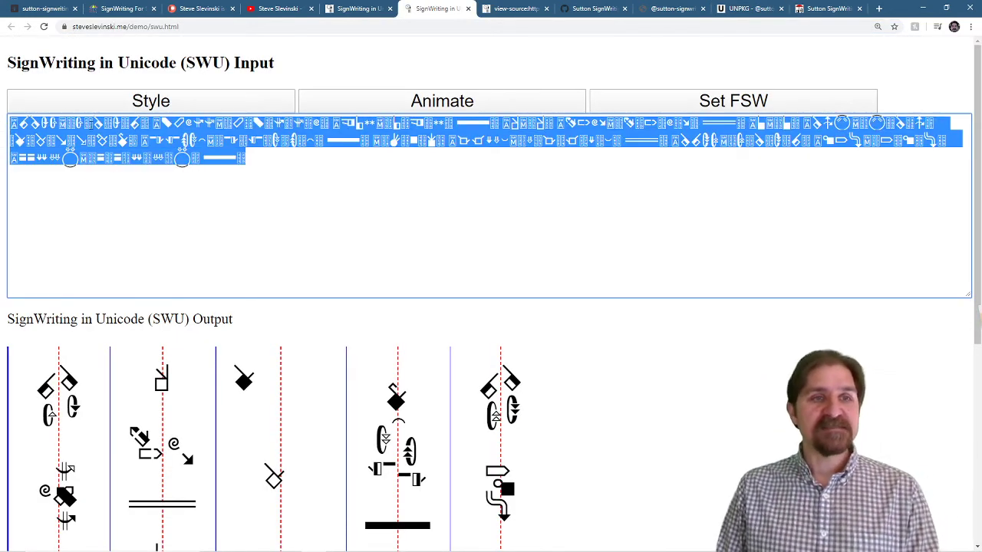
pyautogui.click(102, 140)
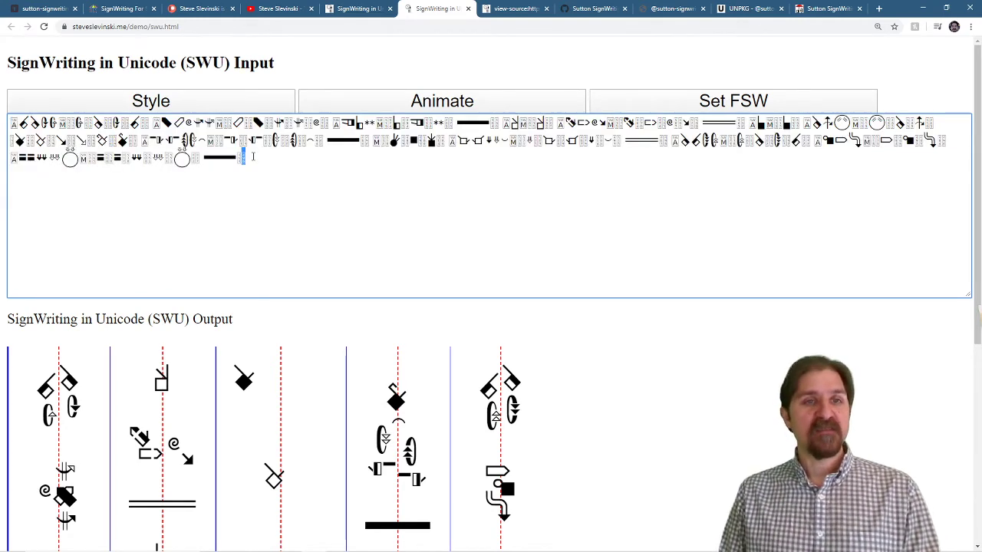
pyautogui.doubleClick(219, 158)
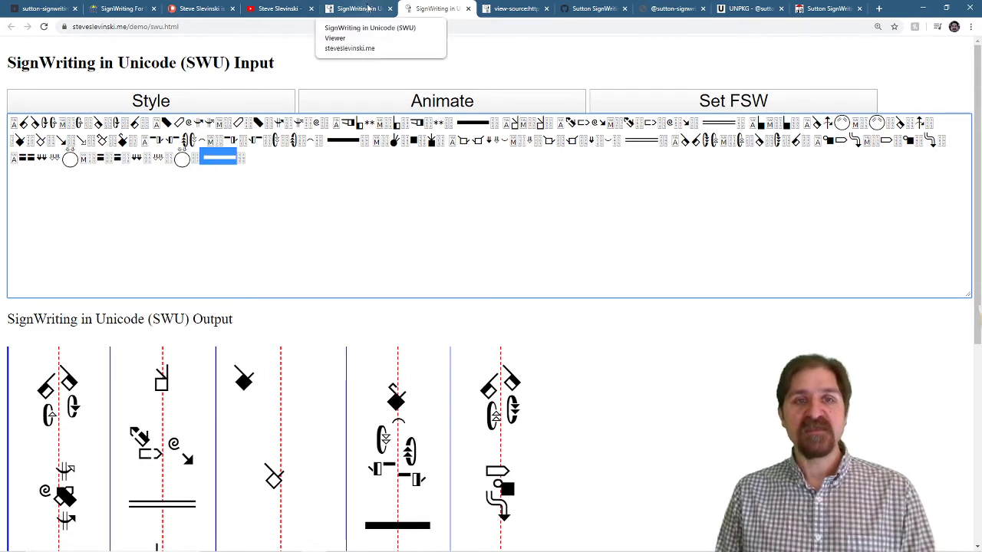
# Carry the signs to the FSW demo, highlight several FSW lines, then show swu.html source.
pyautogui.click(765, 106)
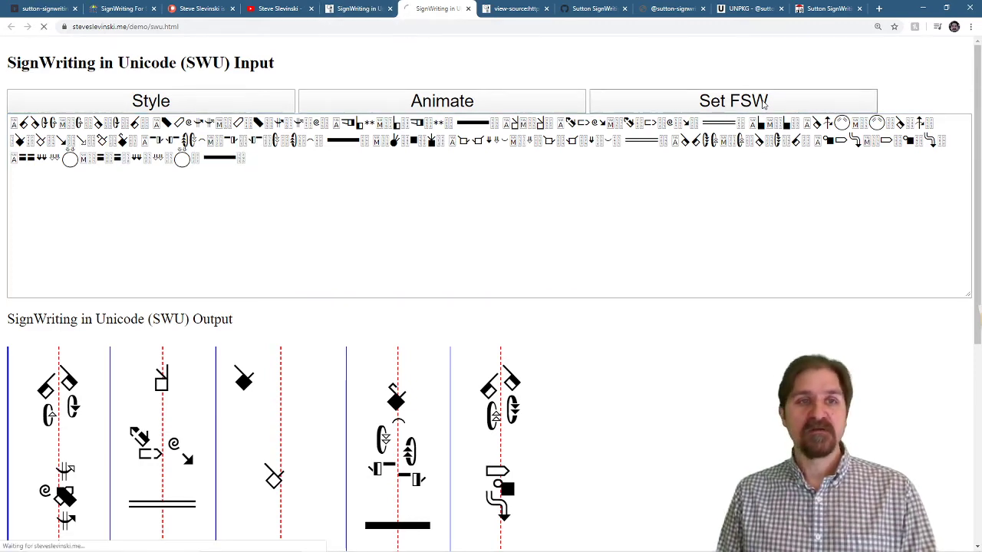
pyautogui.moveTo(9, 136); pyautogui.dragTo(538, 193)
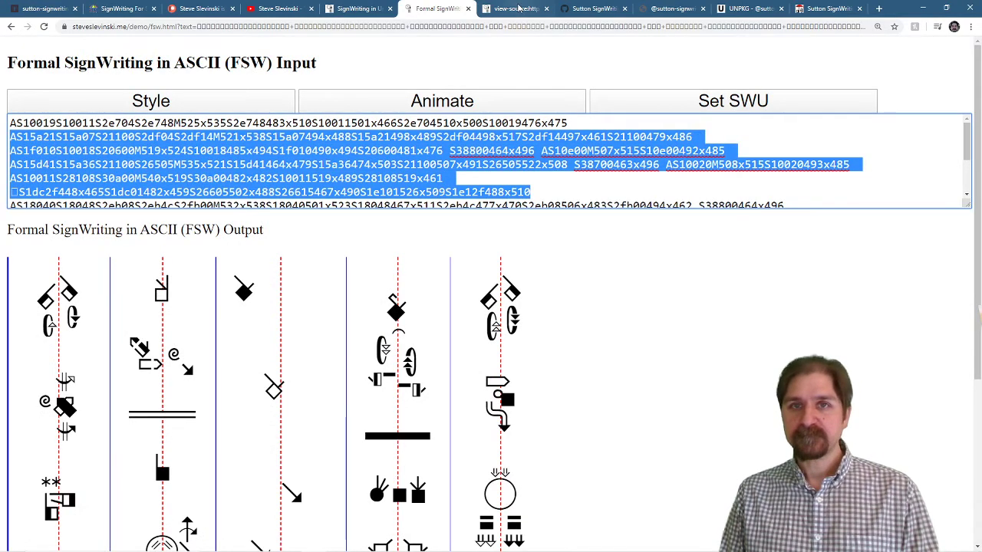
pyautogui.click(514, 9)
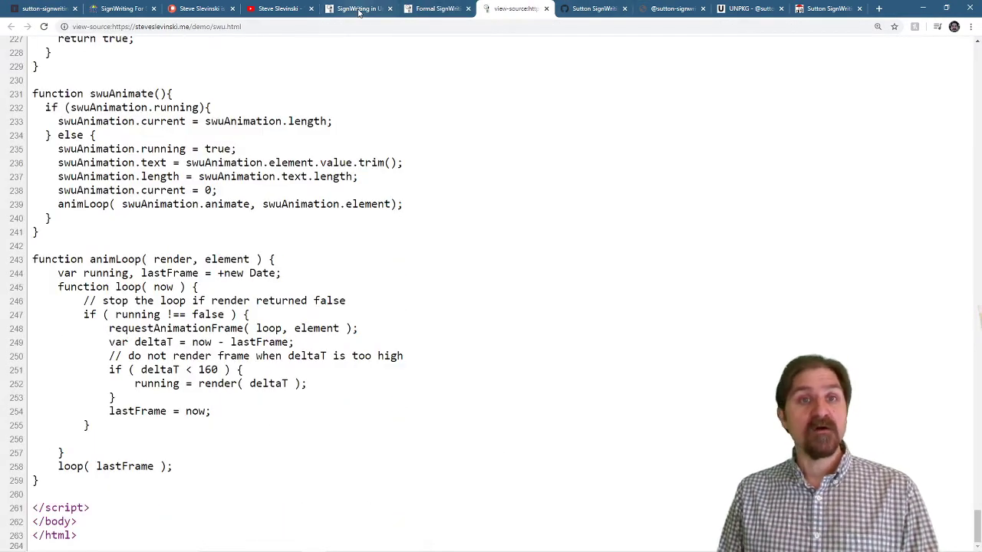
# Reload the SWU demo with the single sign and view it as FSW.
pyautogui.click(359, 9)
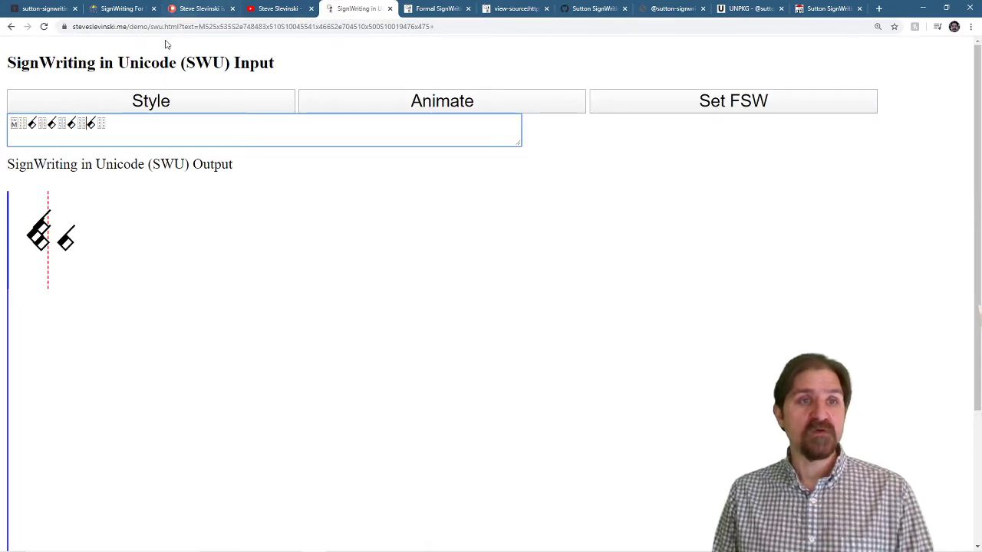
pyautogui.click(45, 27)
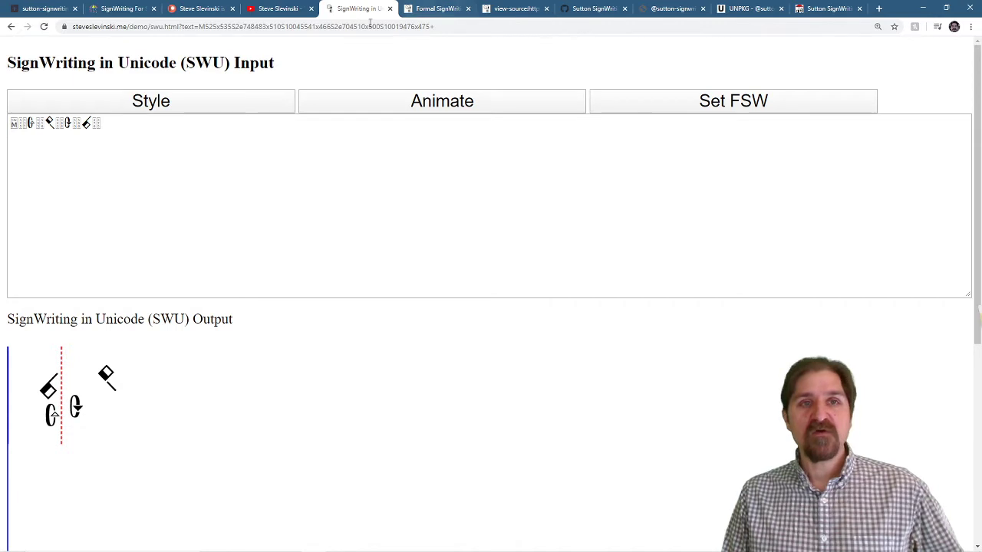
pyautogui.click(764, 101)
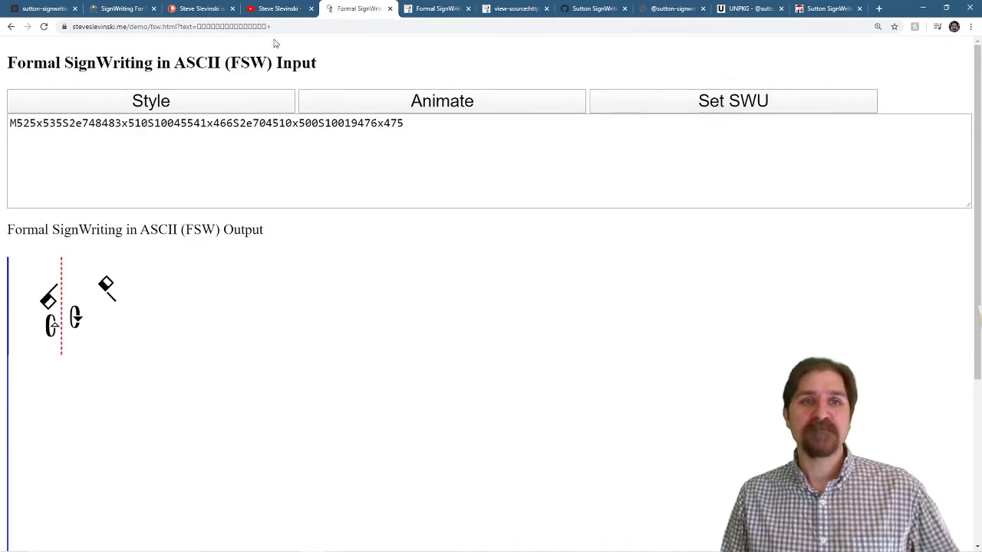
# Remove the ?text= parameter from the FSW page URL and reload it.
pyautogui.moveTo(177, 26); pyautogui.dragTo(445, 545)
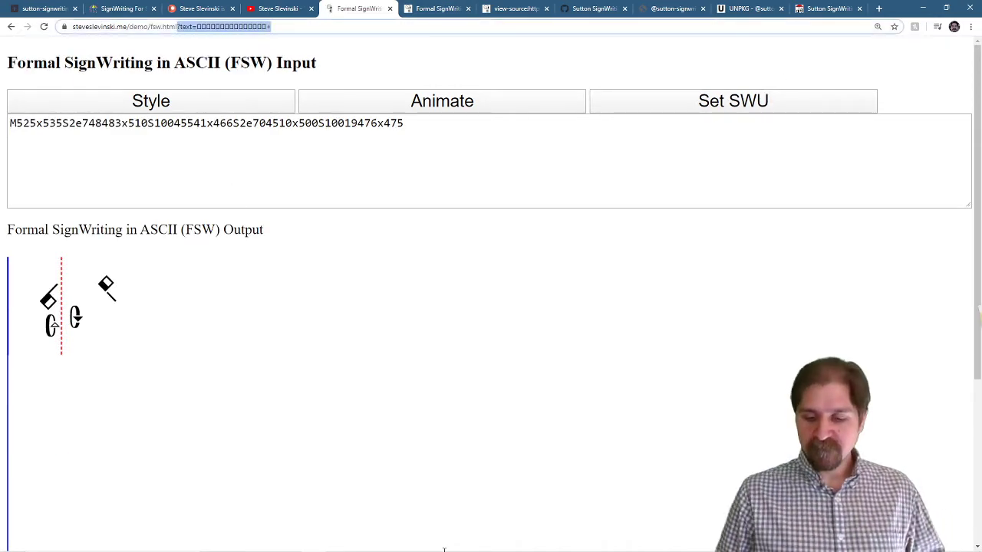
pyautogui.press('BackSpace')
pyautogui.press('Return')
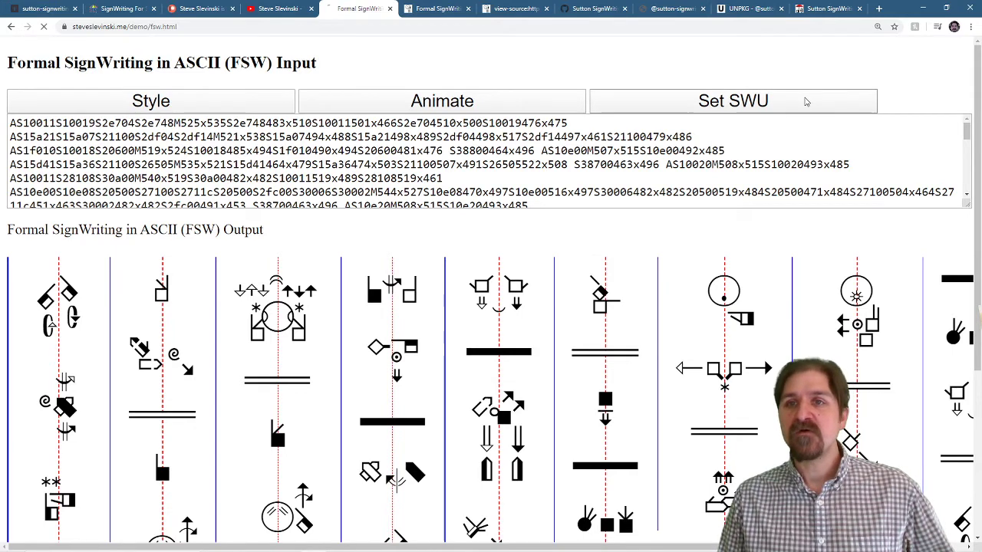
# Switch the demo to SWU, FSW, then SWU again, and select all the SWU input text.
pyautogui.click(805, 101)
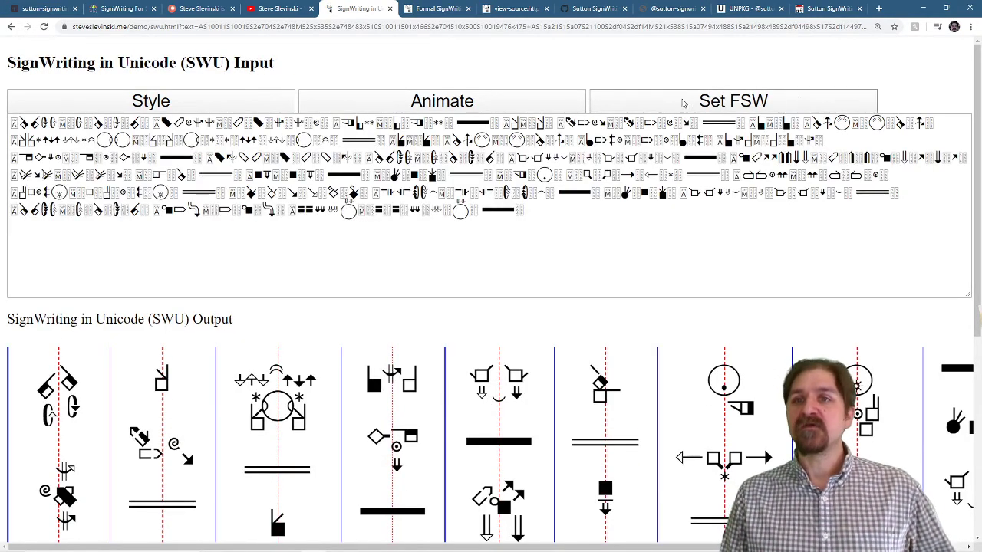
pyautogui.click(865, 101)
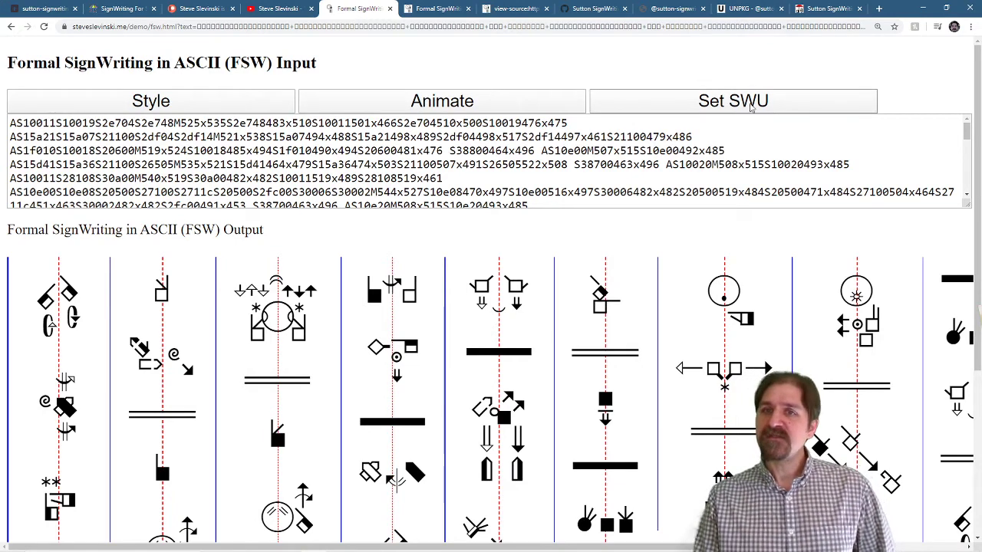
pyautogui.click(821, 102)
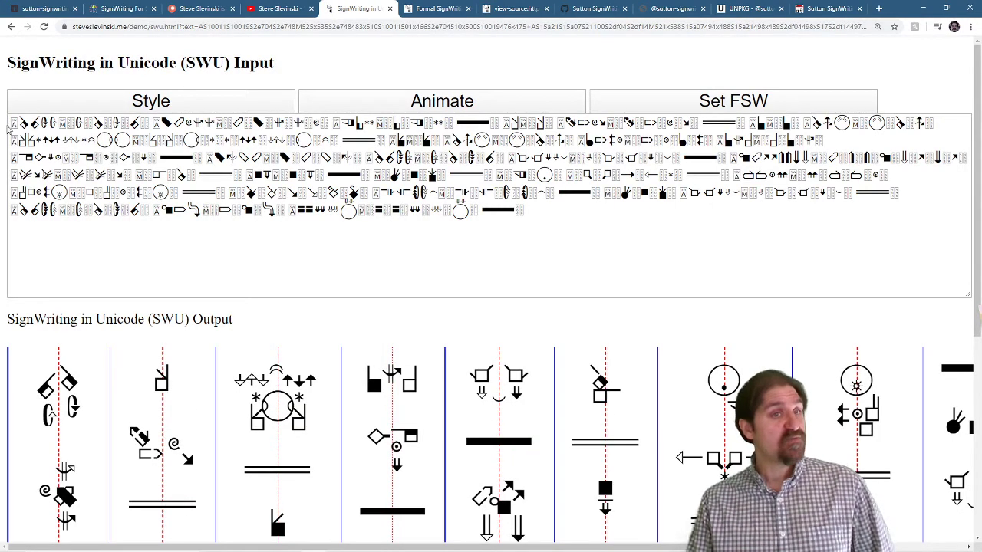
pyautogui.moveTo(13, 123); pyautogui.dragTo(554, 218)
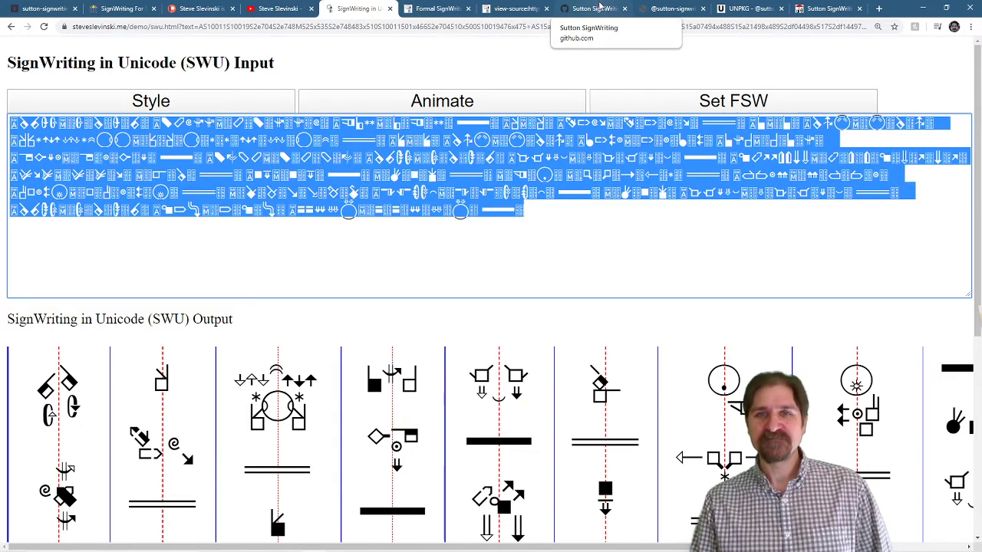
pyautogui.click(528, 10)
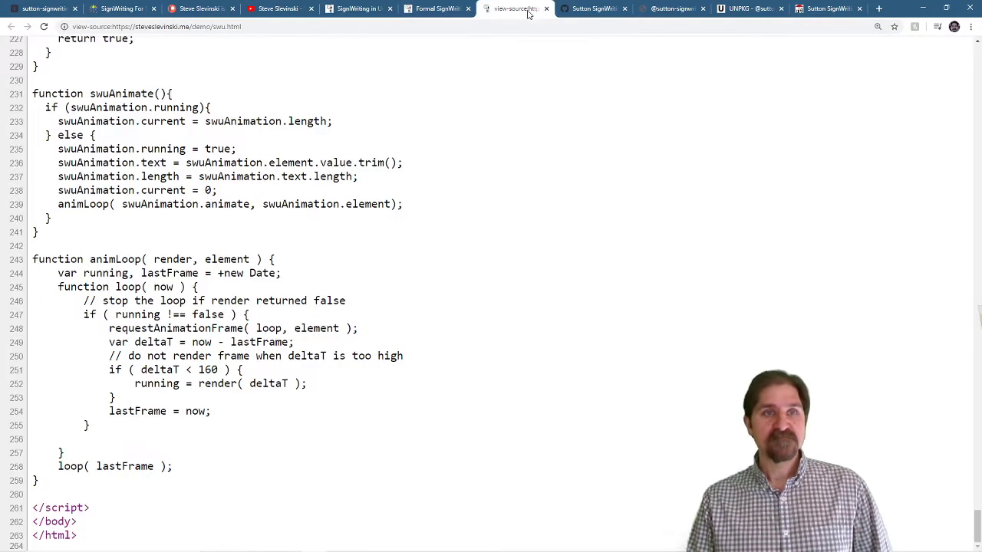
pyautogui.click(590, 9)
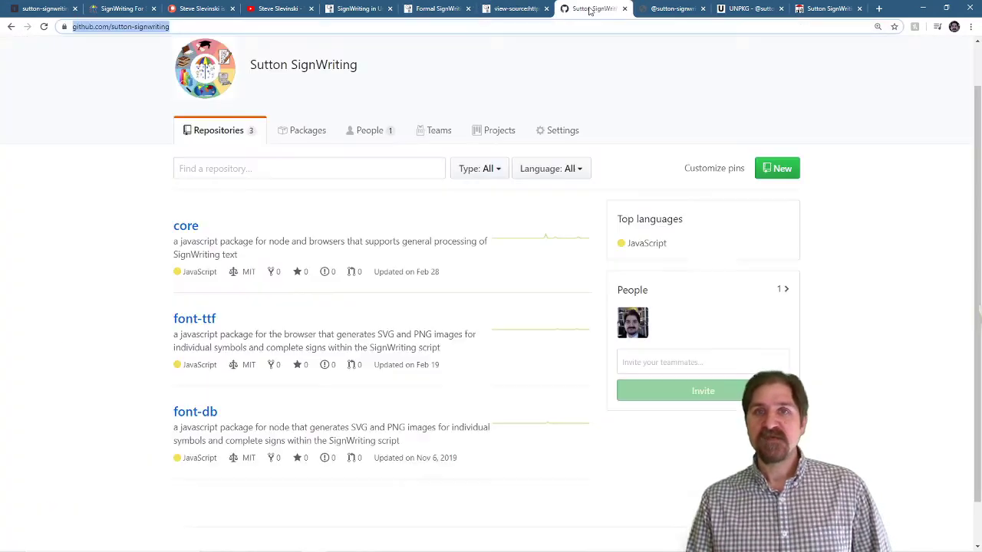
pyautogui.click(666, 10)
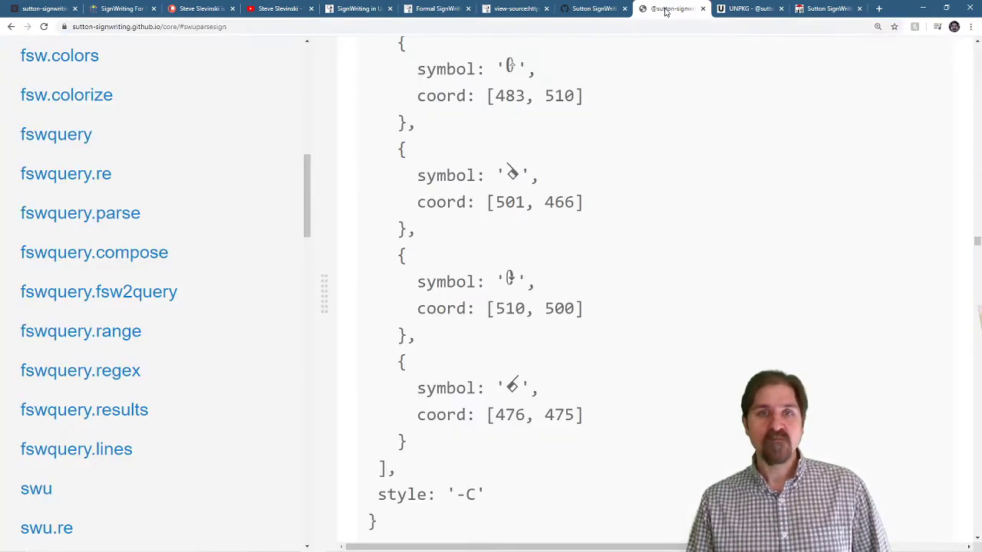
pyautogui.click(762, 11)
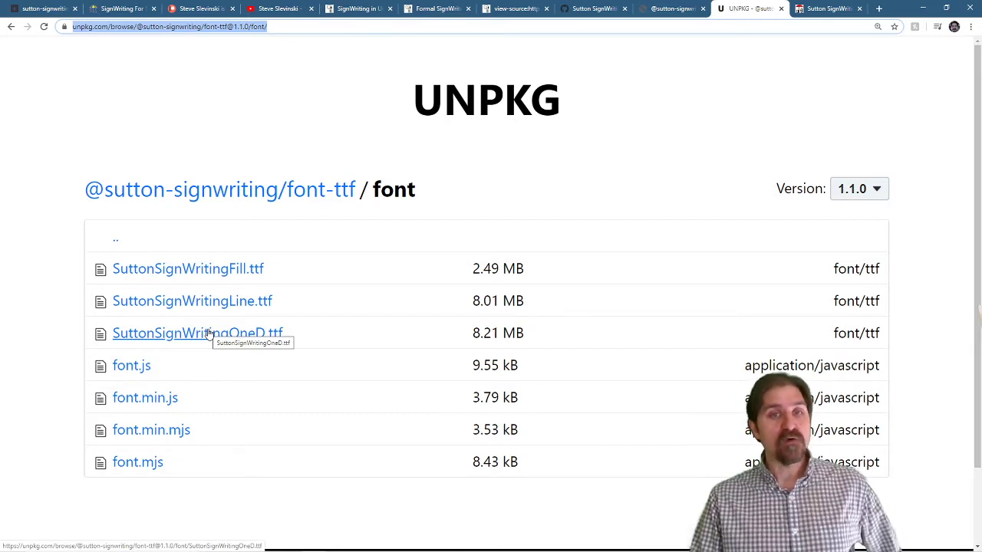
pyautogui.click(833, 12)
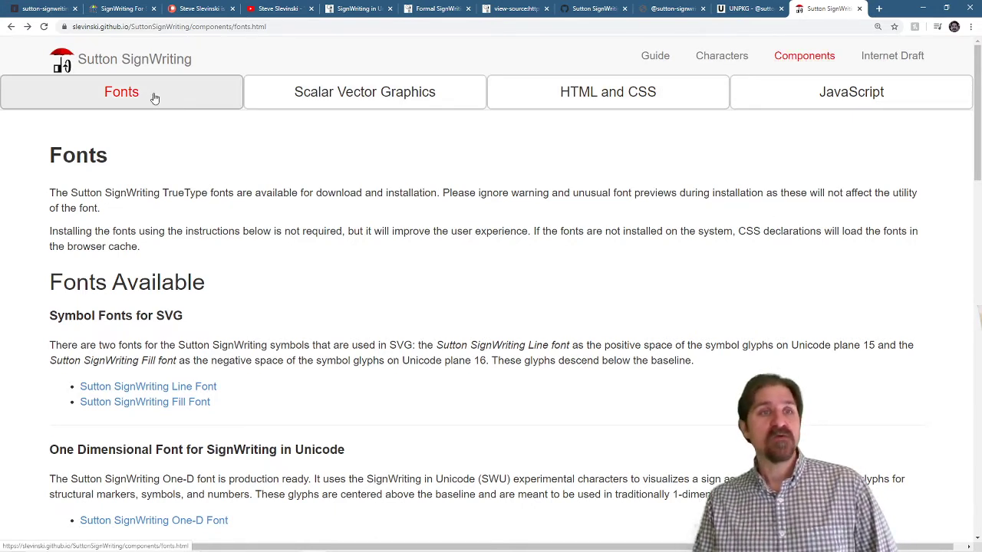
pyautogui.scroll(-3, 354, 250)
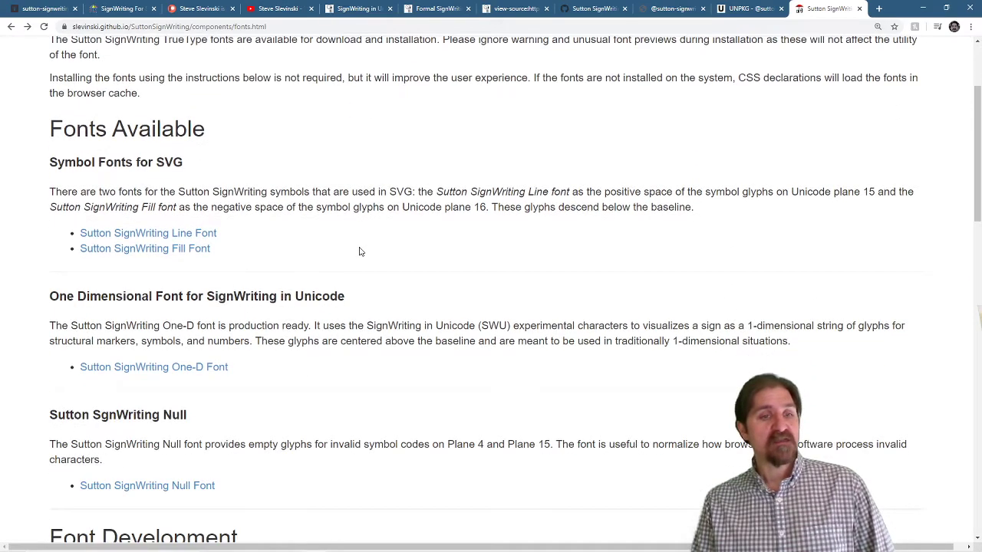
pyautogui.scroll(-5, 360, 251)
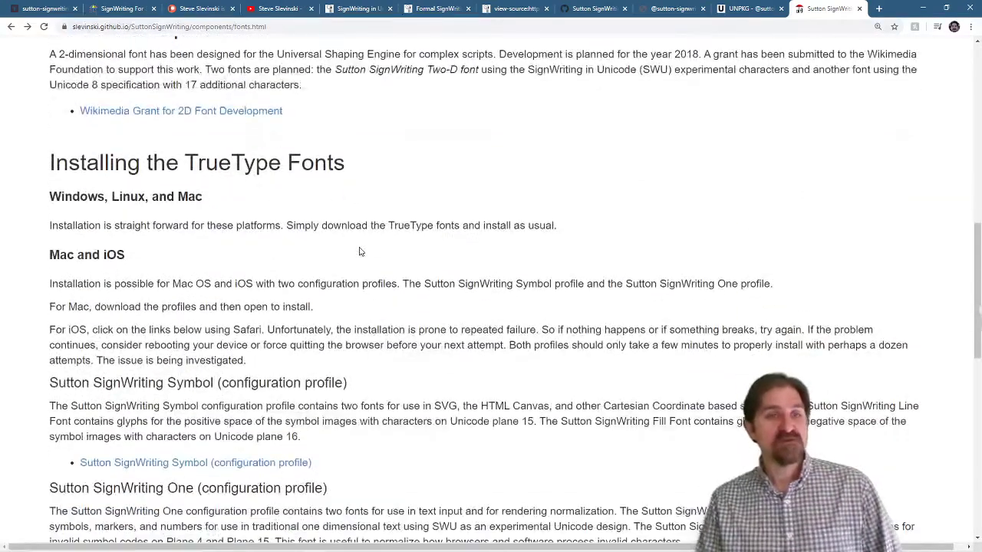
pyautogui.scroll(-1, 376, 247)
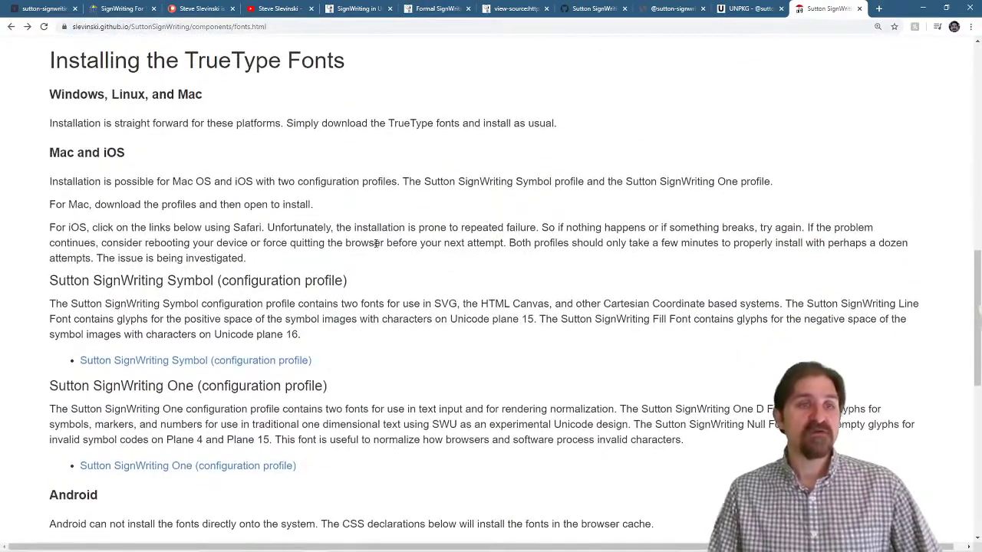
pyautogui.doubleClick(69, 184)
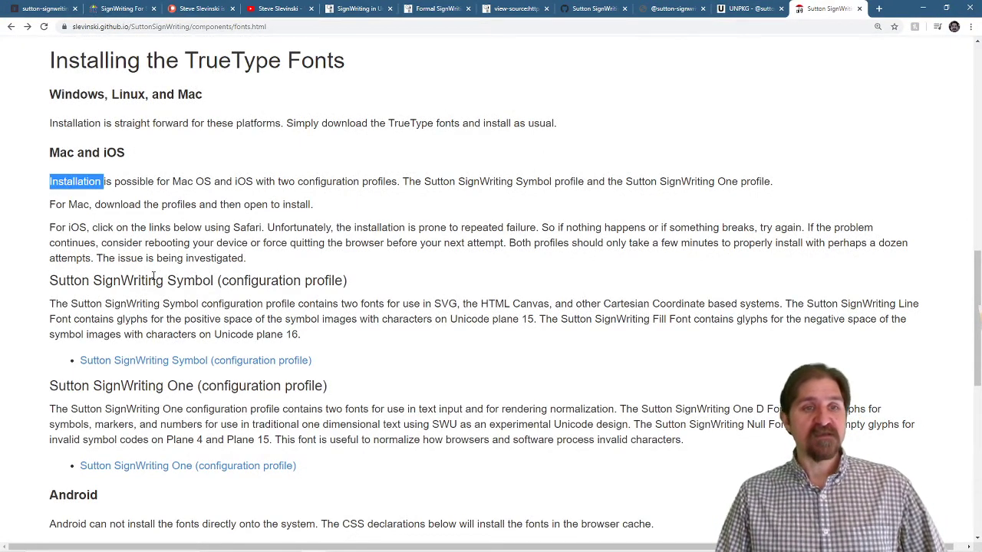
pyautogui.scroll(-1, 437, 268)
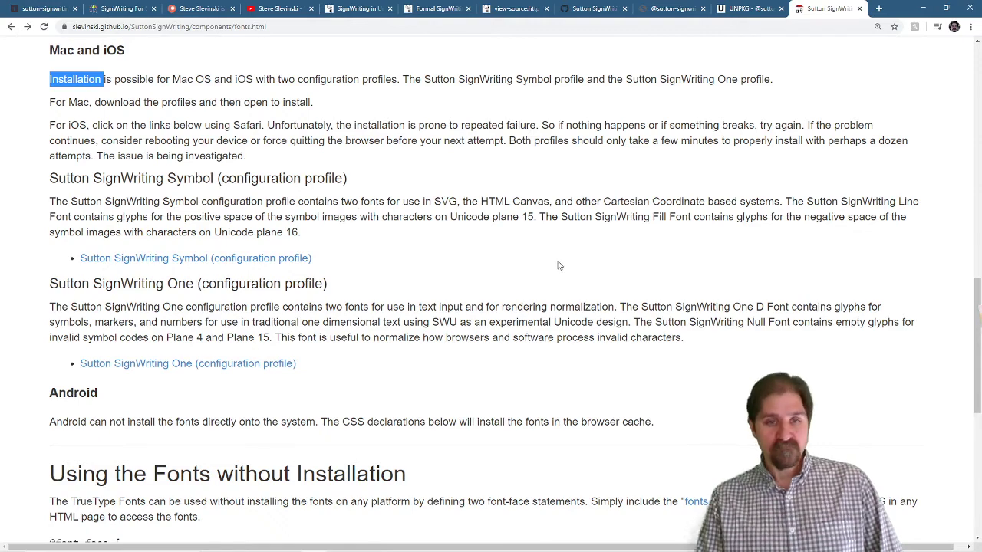
pyautogui.scroll(-1, 558, 265)
pyautogui.scroll(-3, 559, 266)
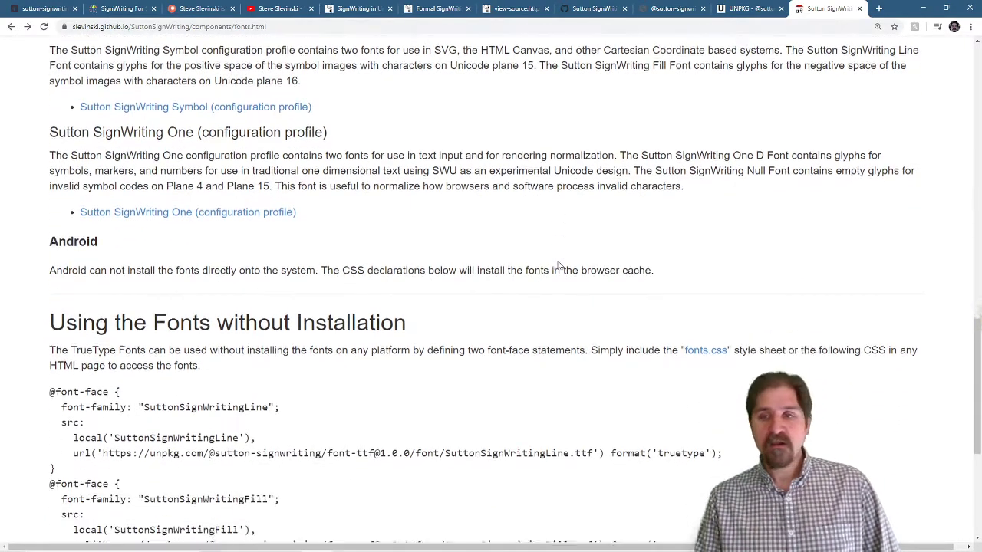
pyautogui.scroll(1, 559, 265)
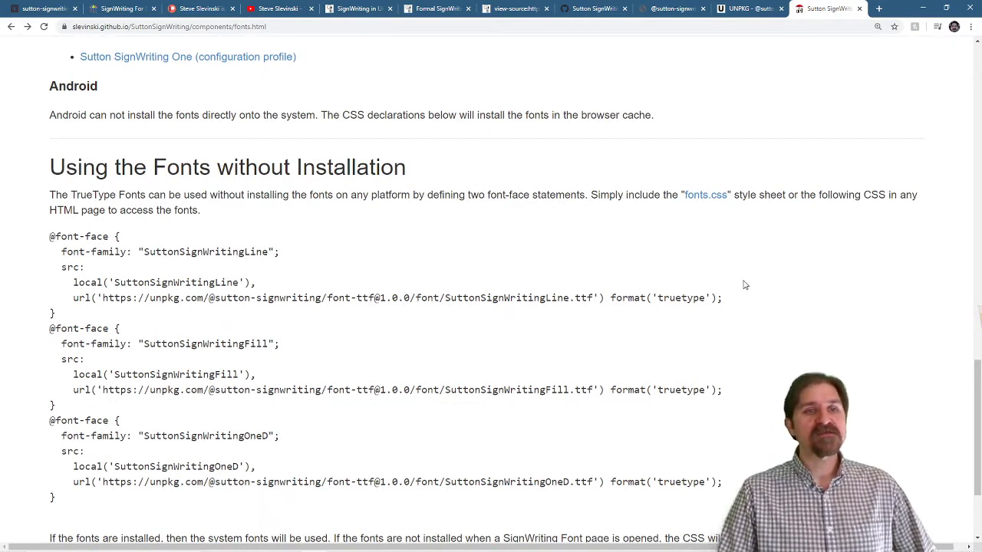
pyautogui.scroll(-3, 744, 285)
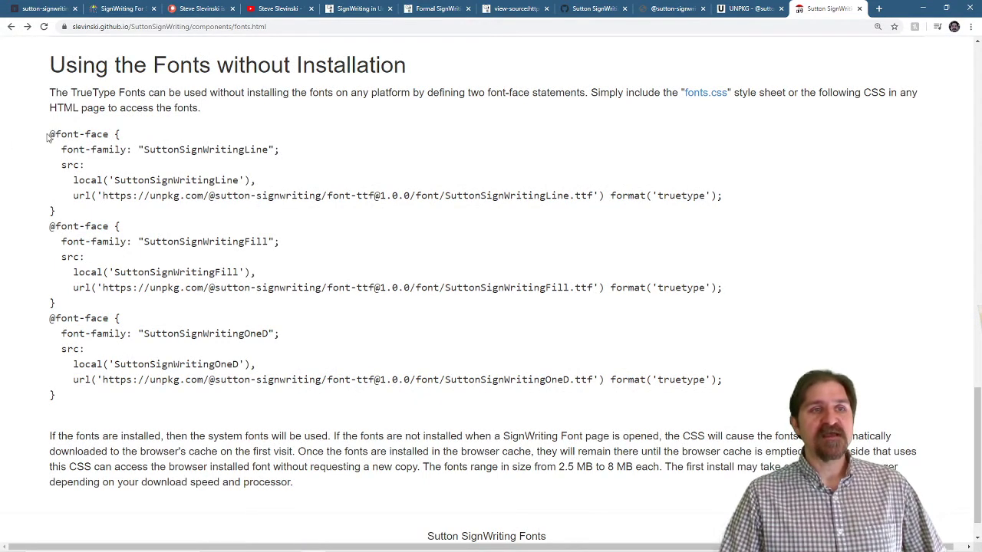
pyautogui.moveTo(51, 135); pyautogui.dragTo(74, 401)
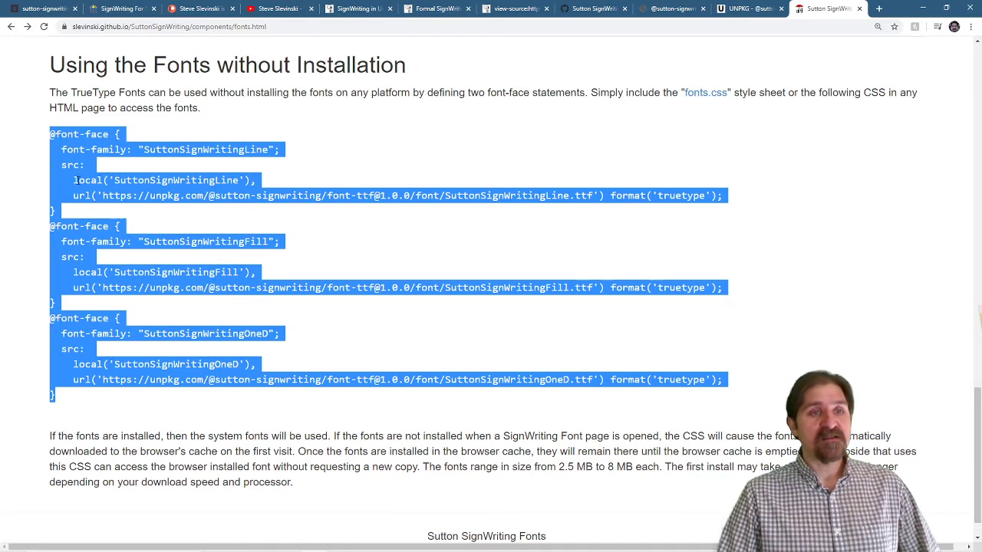
pyautogui.doubleClick(86, 181)
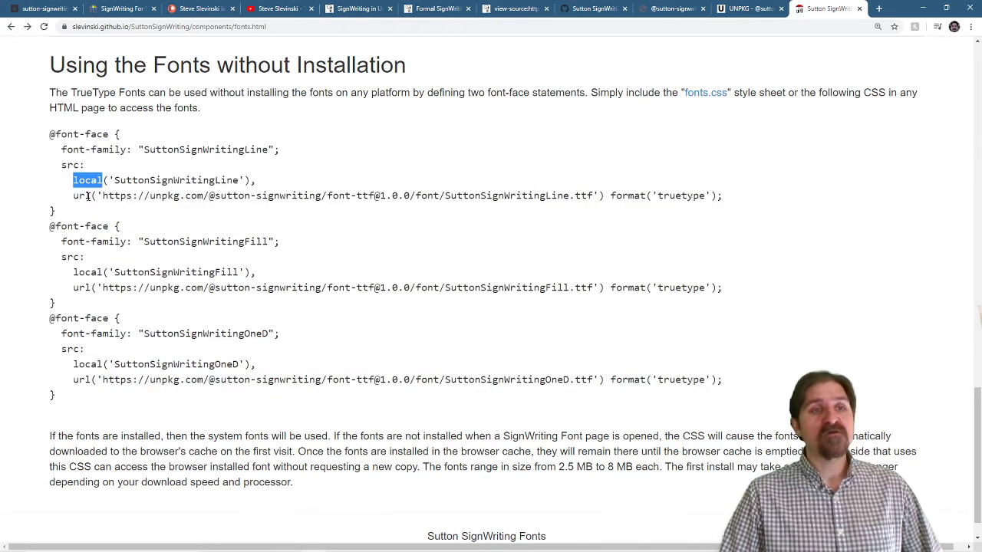
pyautogui.doubleClick(82, 196)
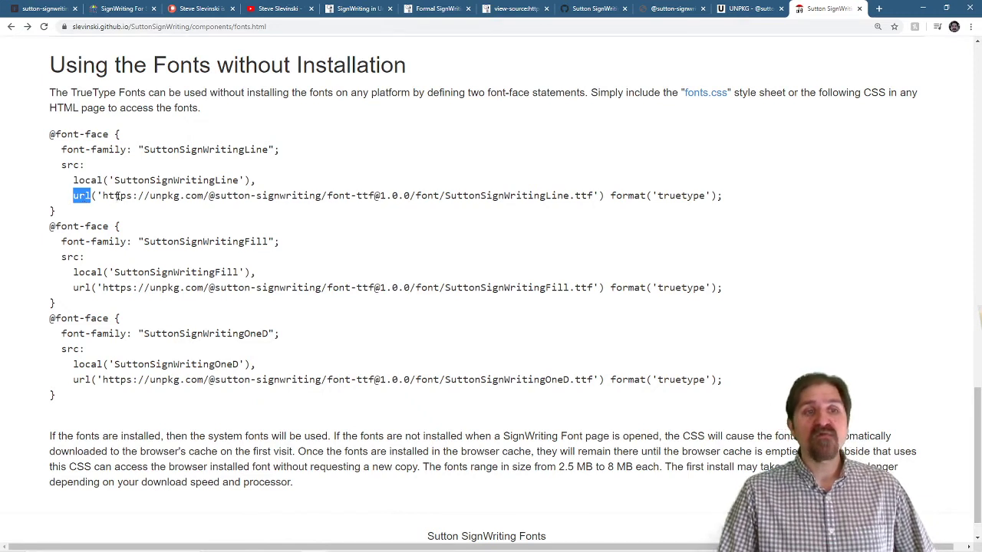
pyautogui.moveTo(103, 196); pyautogui.dragTo(587, 190)
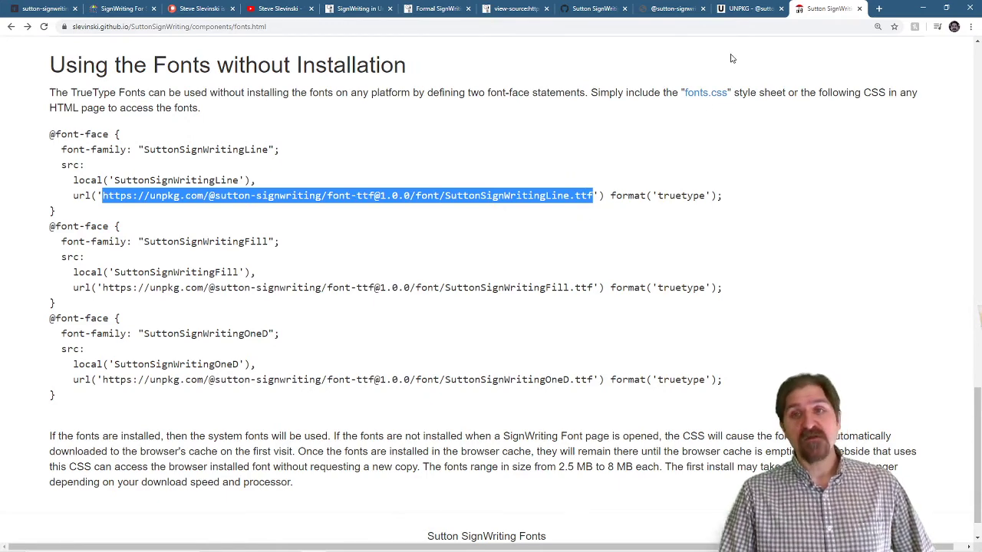
# Compare against UNPKG's font-ttf 1.1.0 listing, then return to the top of the fonts page.
pyautogui.click(754, 9)
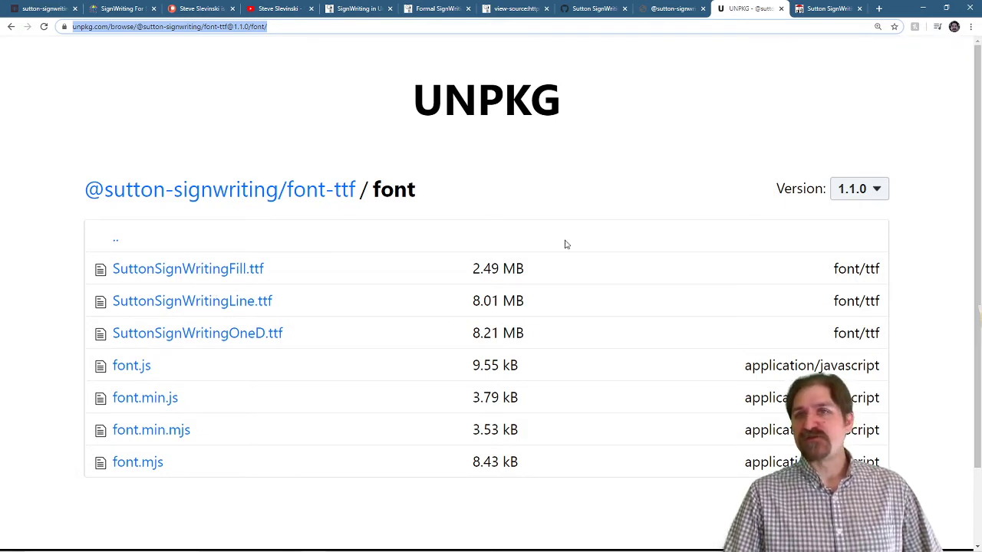
pyautogui.click(833, 7)
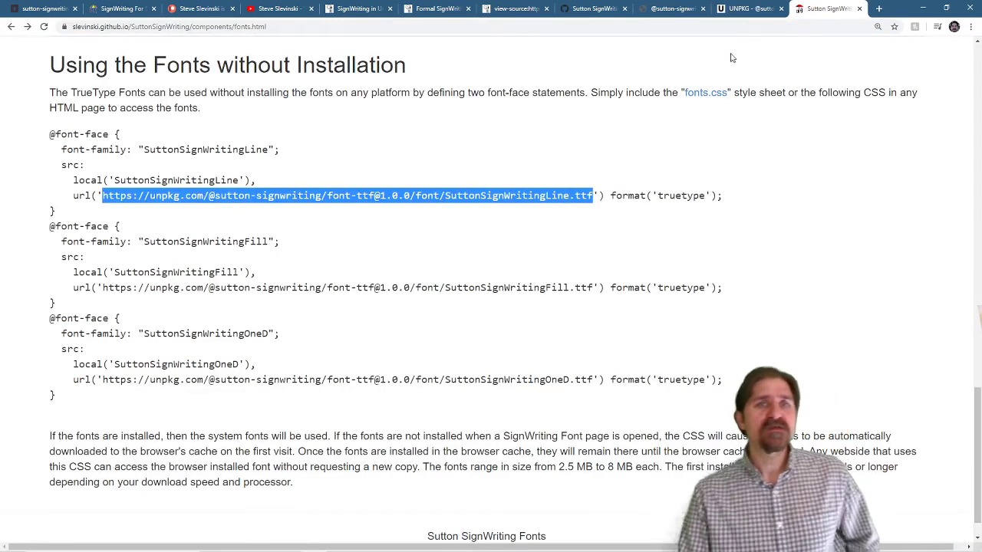
pyautogui.scroll(10, 624, 241)
pyautogui.scroll(4, 624, 241)
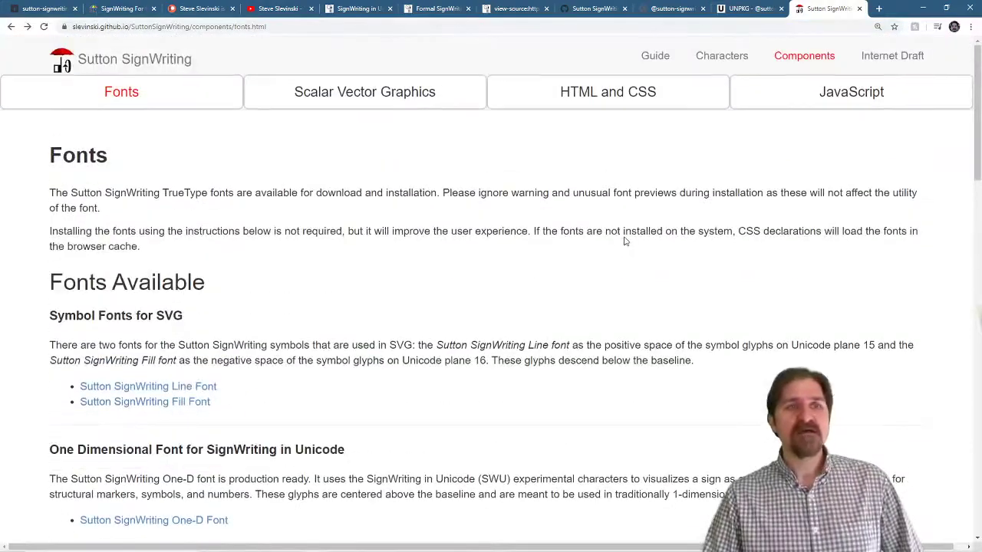
# Go from the home page via Components to the JavaScript Packages page and its API reference.
pyautogui.click(144, 60)
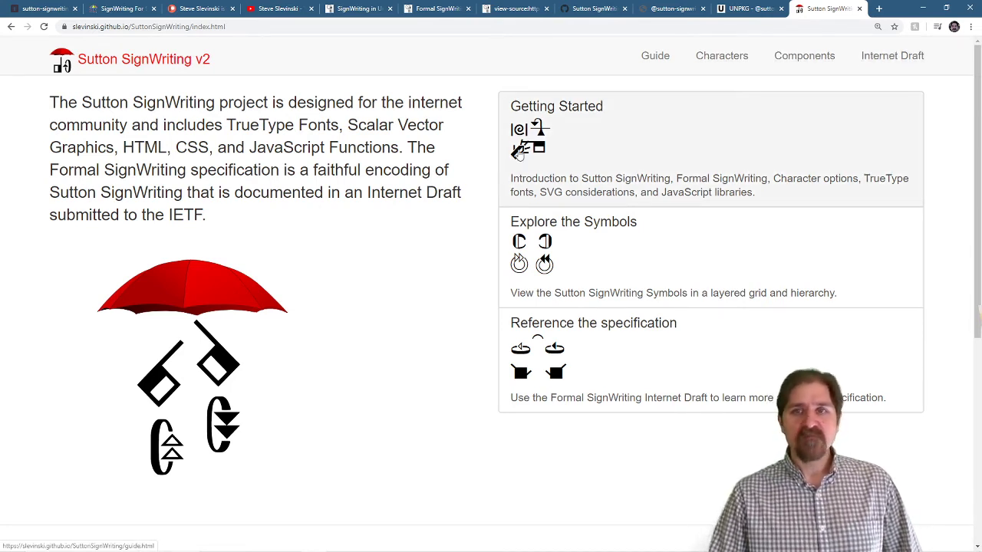
pyautogui.click(804, 59)
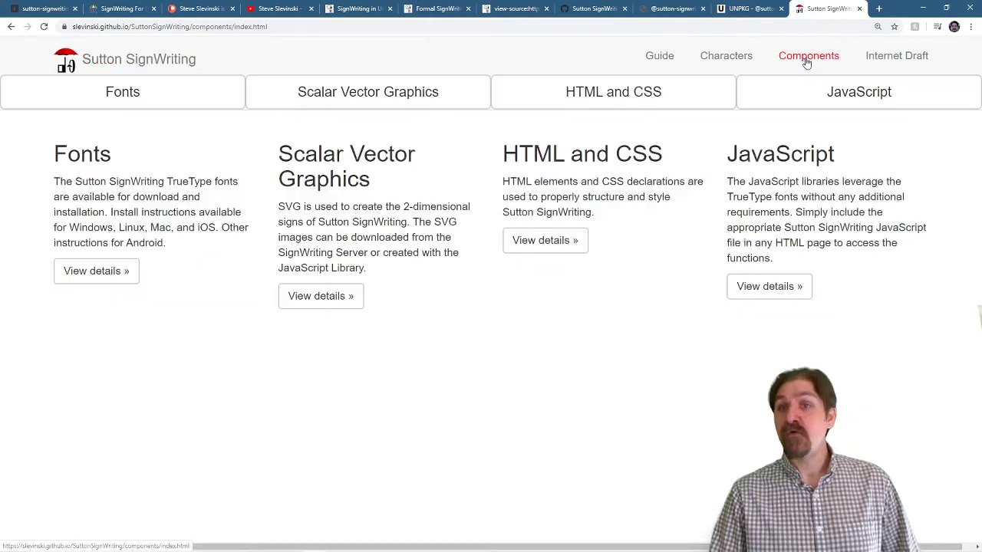
pyautogui.click(776, 296)
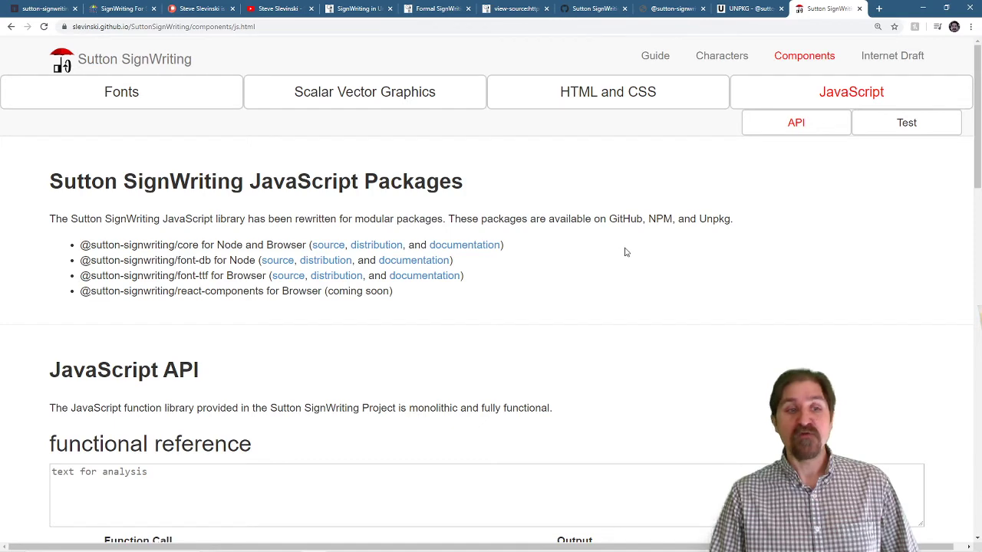
pyautogui.scroll(-3, 625, 251)
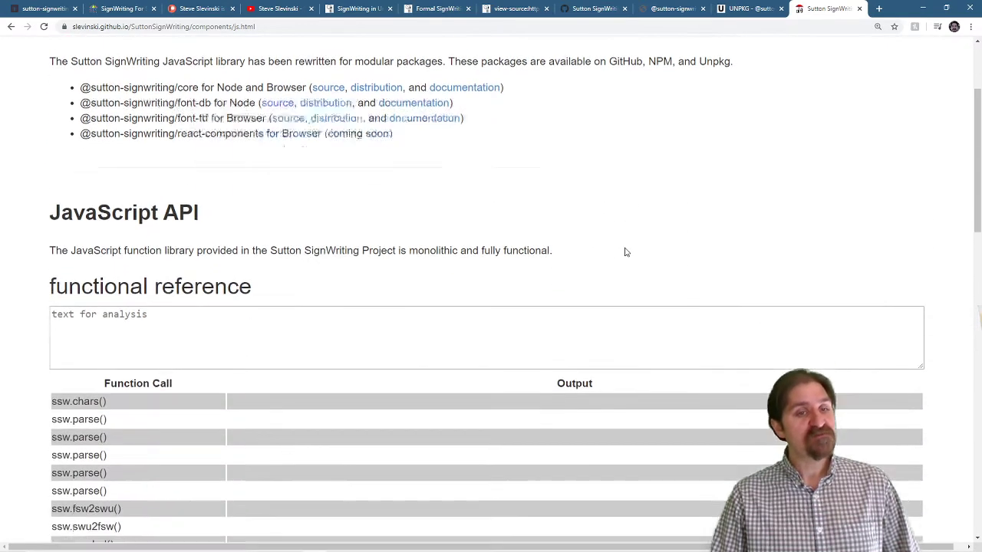
# Select and copy just the first sign from the SWU input demo.
pyautogui.click(369, 7)
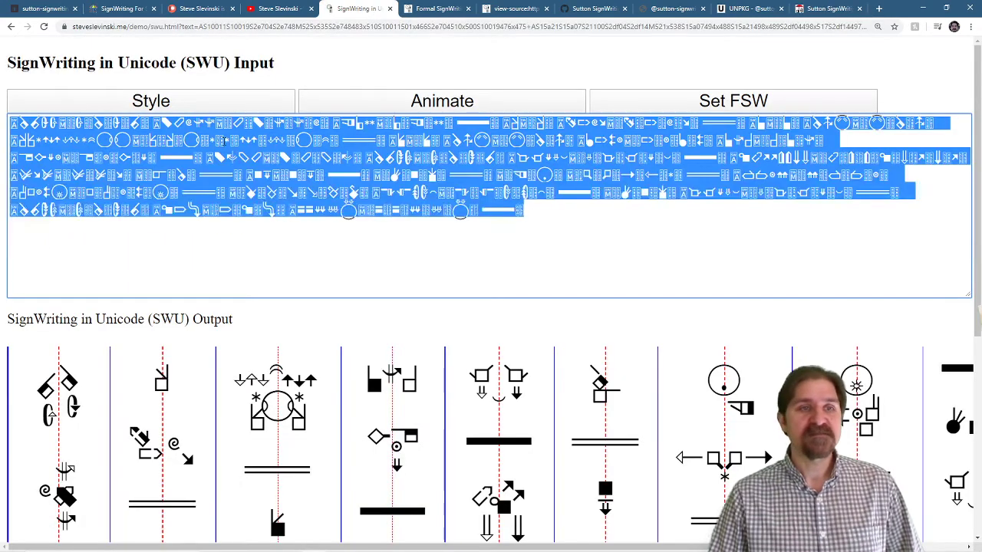
pyautogui.click(37, 132)
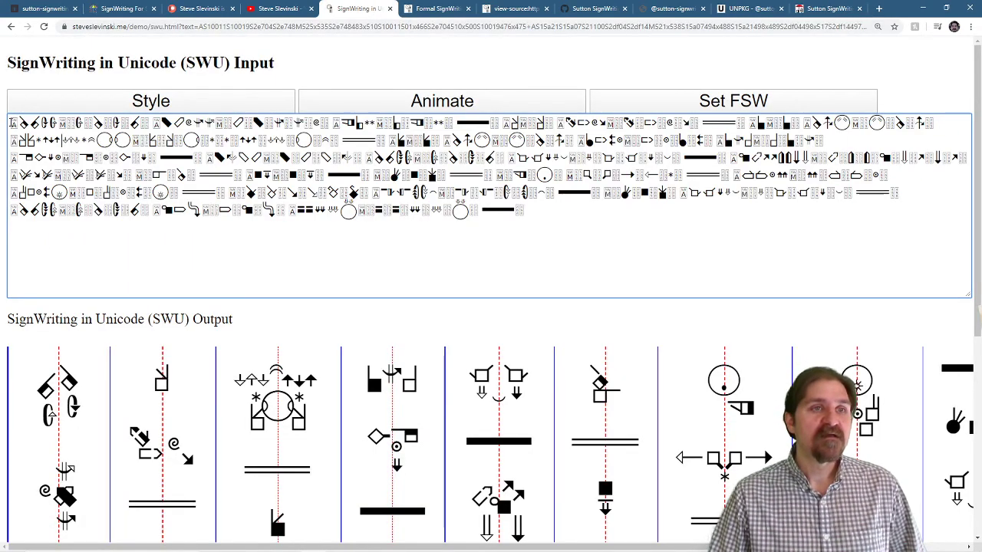
pyautogui.hotkey('shift', 'Right')
pyautogui.hotkey('shift', 'Right')
pyautogui.hotkey('shift', 'Right')
pyautogui.hotkey('shift', 'Right')
pyautogui.hotkey('shift', 'Right')
pyautogui.hotkey('shift', 'Right')
pyautogui.hotkey('shift', 'Right')
pyautogui.hotkey('shift', 'Right')
pyautogui.hotkey('shift', 'Right')
pyautogui.hotkey('shift', 'Right')
pyautogui.hotkey('shift', 'Right')
pyautogui.hotkey('shift', 'Right')
pyautogui.hotkey('shift', 'Right')
pyautogui.hotkey('shift', 'Right')
pyautogui.hotkey('shift', 'Right')
pyautogui.hotkey('shift', 'Right')
pyautogui.hotkey('shift', 'Right')
pyautogui.hotkey('shift', 'Right')
pyautogui.hotkey('shift', 'Right')
pyautogui.hotkey('shift', 'Right')
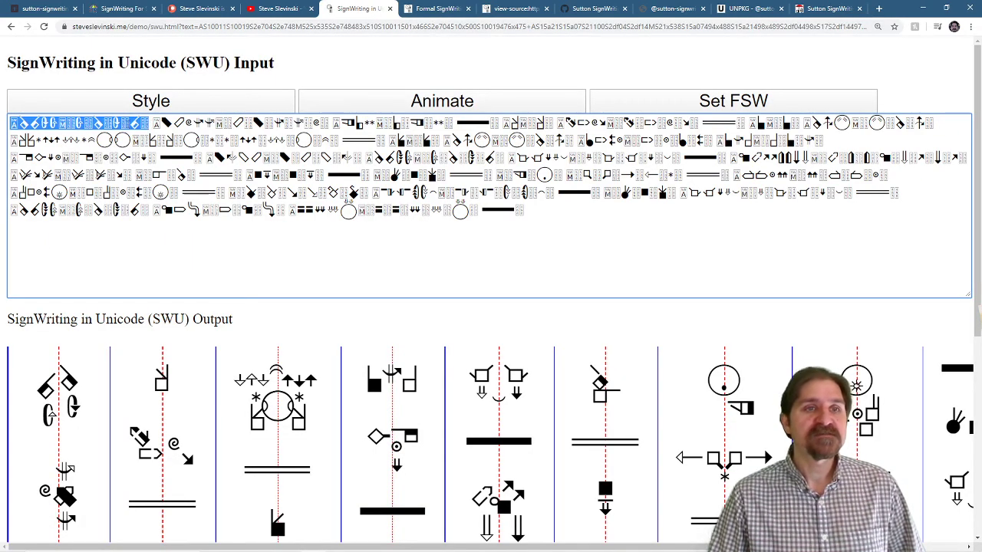
pyautogui.rightClick(127, 125)
pyautogui.click(158, 161)
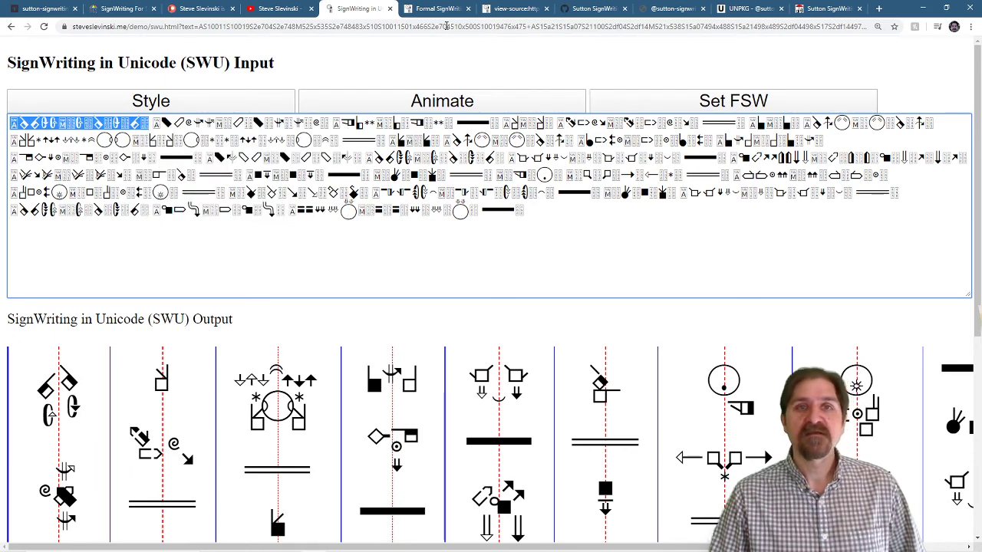
# Paste the sign into the JavaScript API functional reference, review every function's output, then minimize Chrome.
pyautogui.click(830, 8)
pyautogui.click(127, 296)
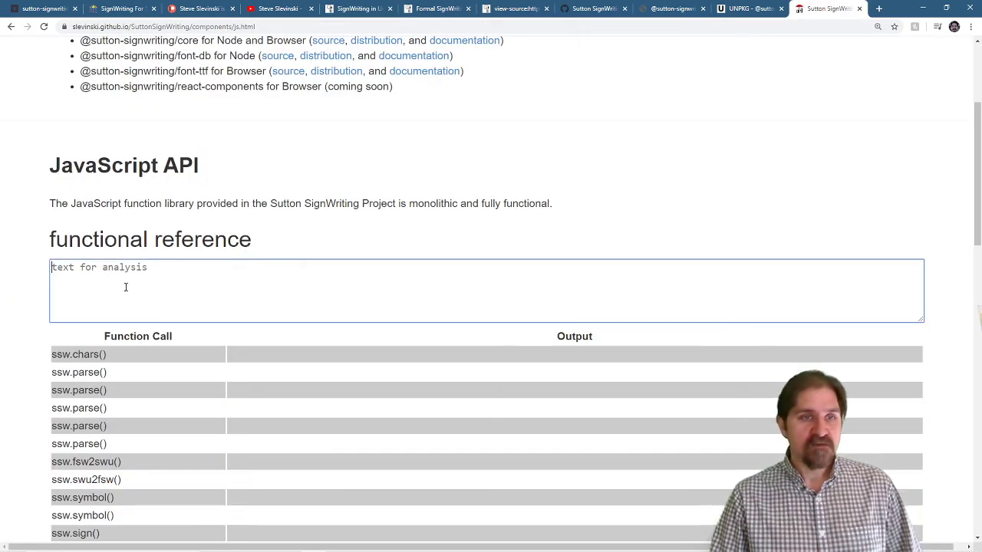
pyautogui.rightClick(126, 289)
pyautogui.click(147, 369)
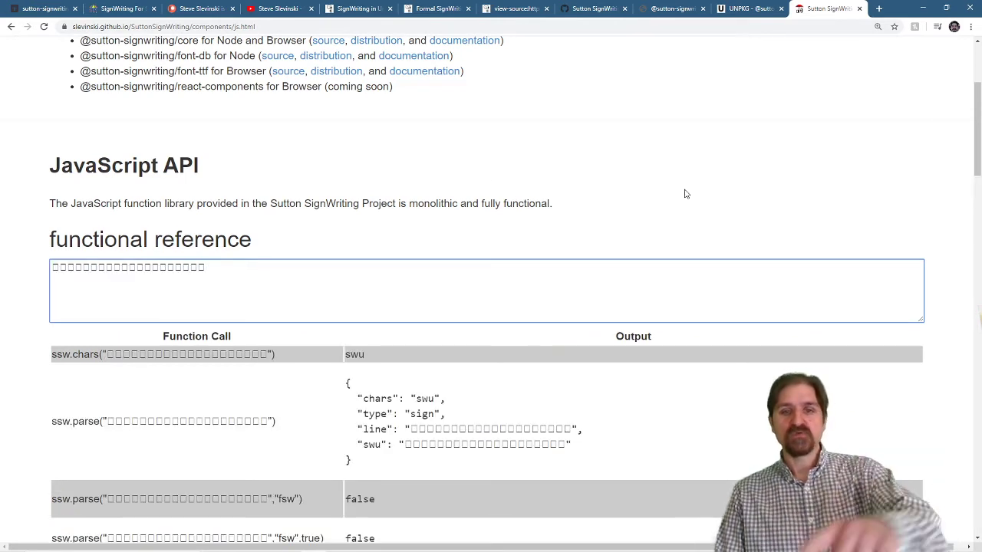
pyautogui.scroll(-2, 686, 194)
pyautogui.scroll(-10, 685, 190)
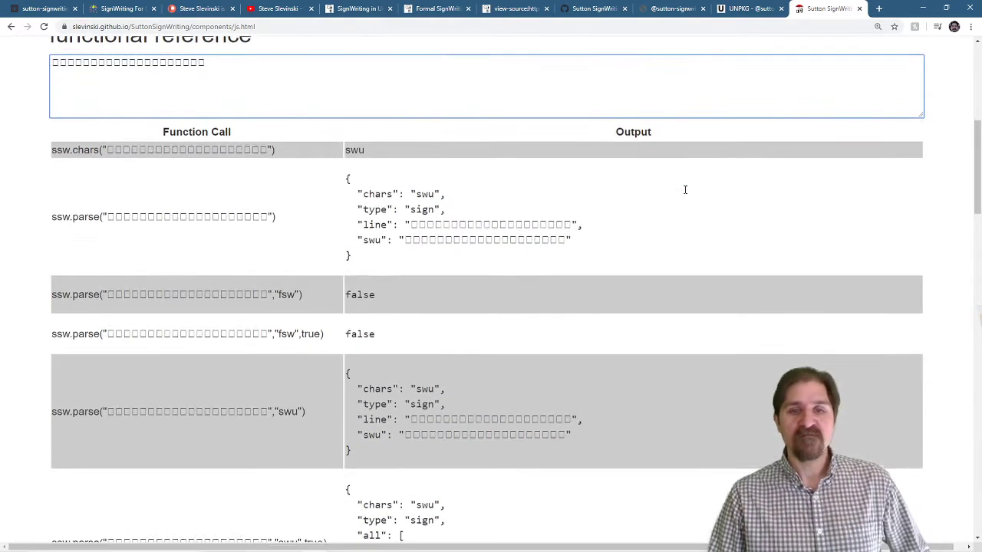
pyautogui.scroll(-11, 685, 189)
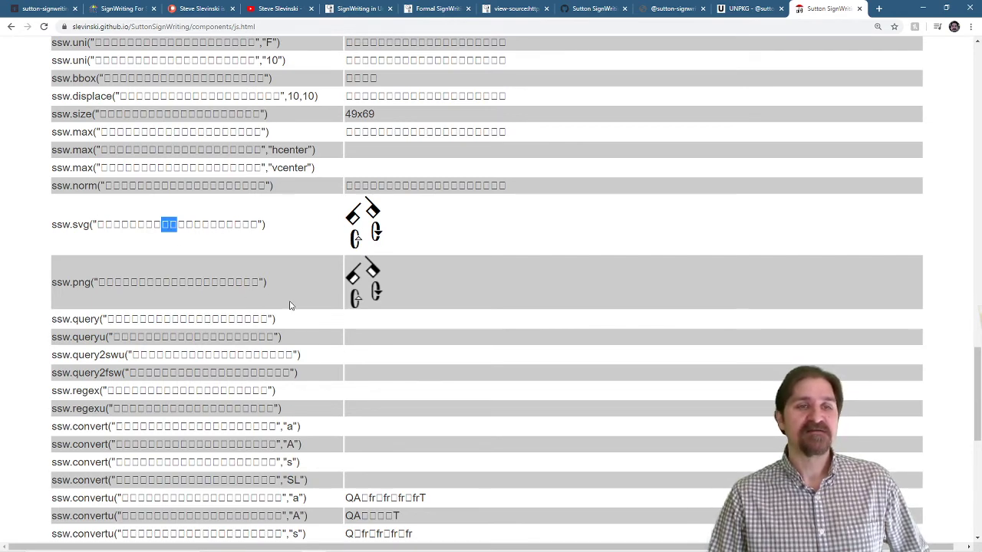
pyautogui.scroll(8, 326, 247)
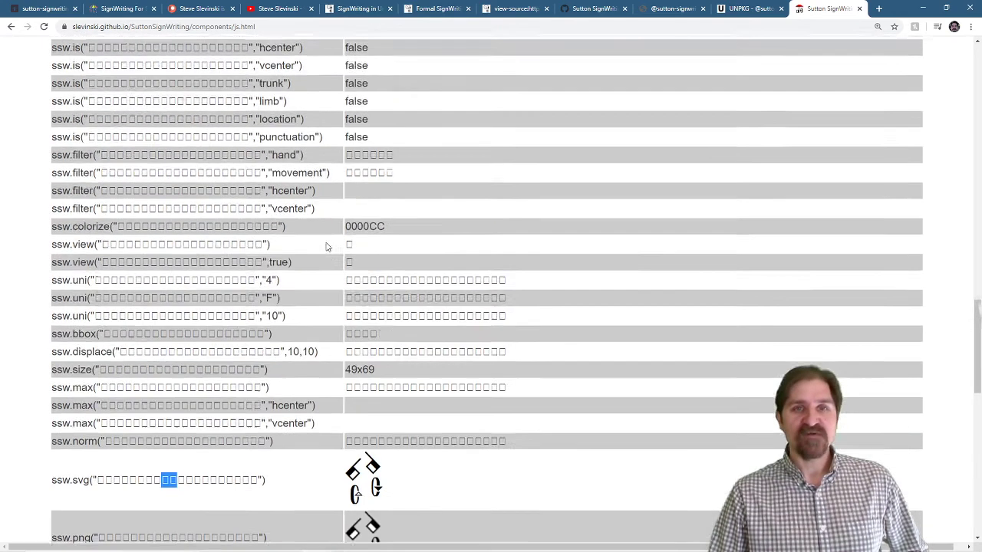
pyautogui.scroll(-10, 516, 189)
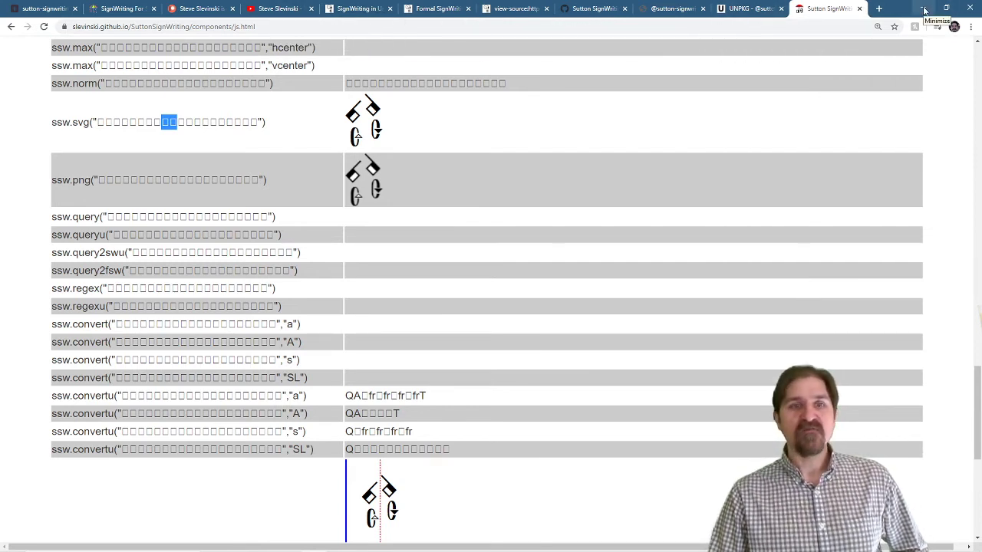
pyautogui.scroll(-2, 738, 235)
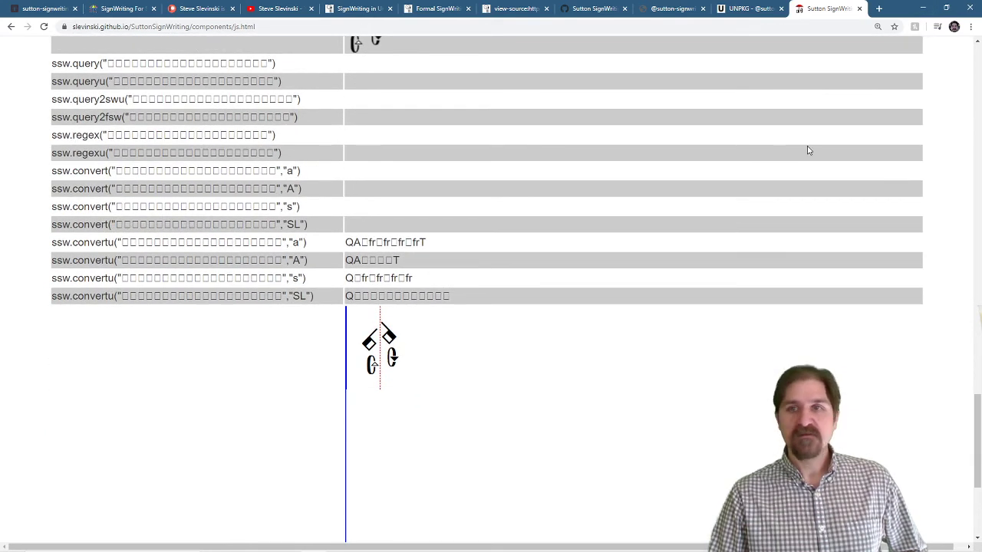
pyautogui.click(924, 9)
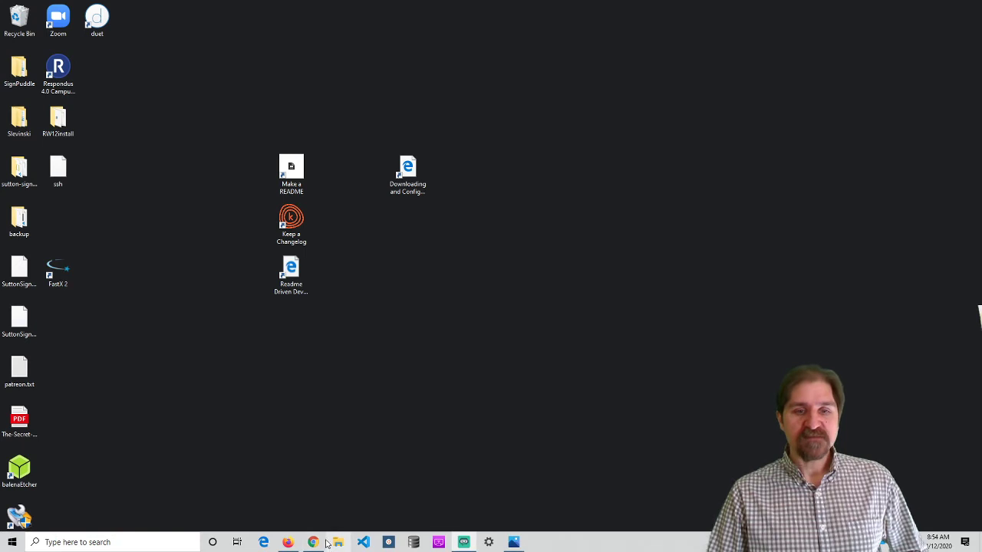
# Bring up Firefox and launch the Raining Hand Shapes demo from steveslevinski.me.
pyautogui.click(289, 543)
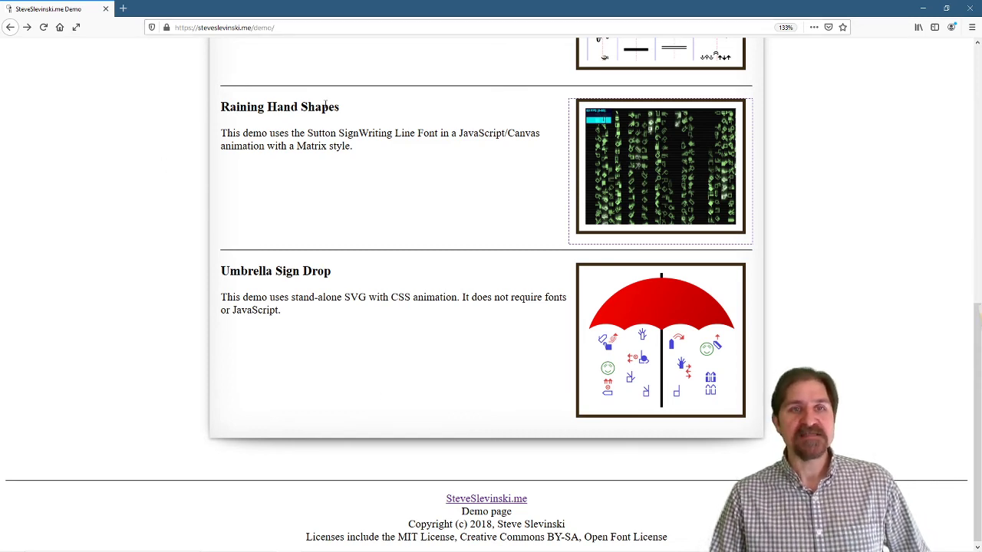
pyautogui.click(667, 164)
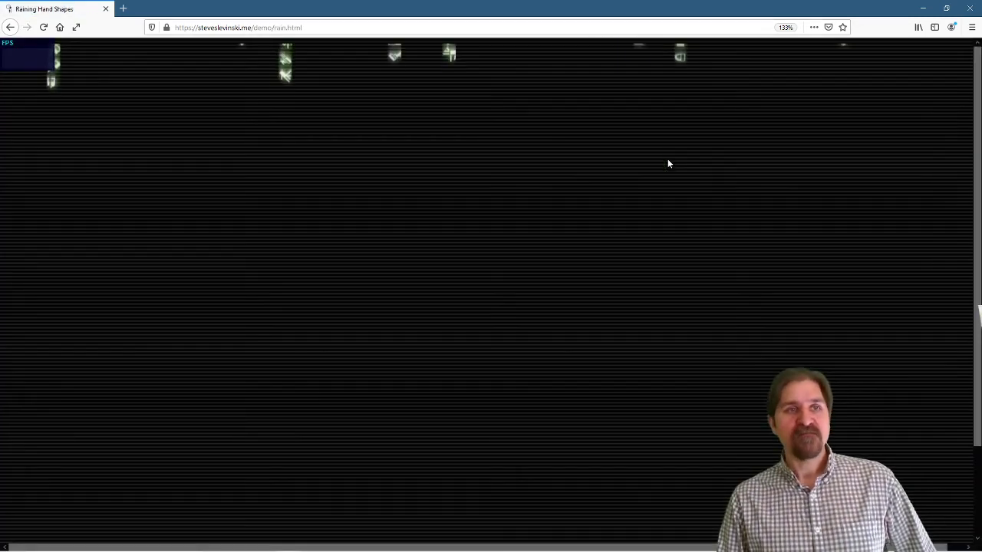